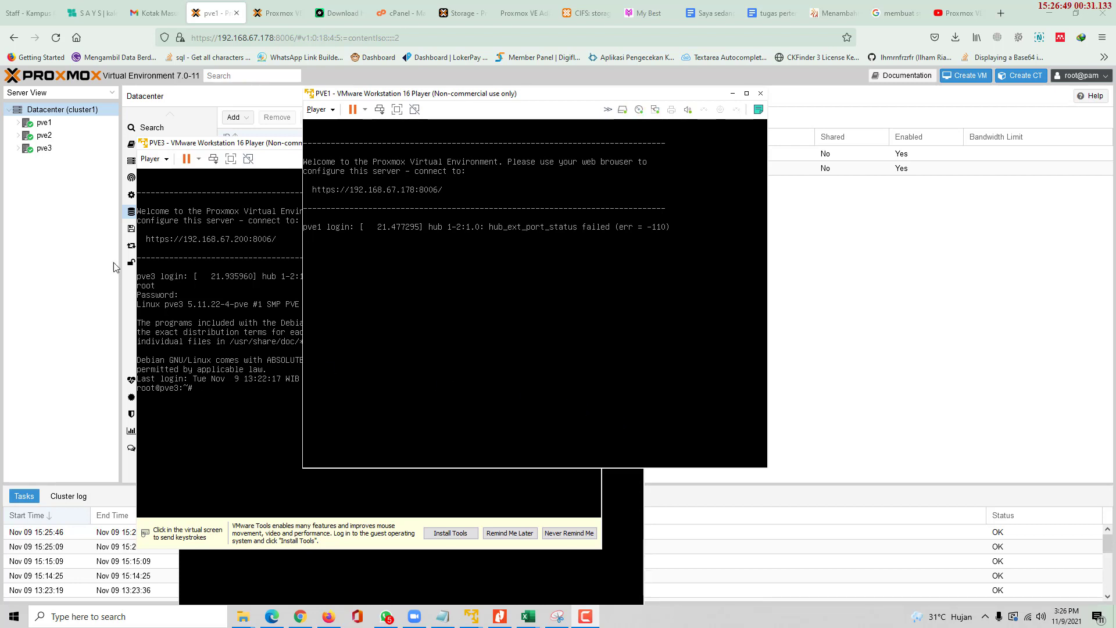
Look over the consoles of the PVE1, PVE3 and PVE2 virtual machines and return to the Proxmox web interface
{"action": "left_click", "coordinate": [98, 247]}
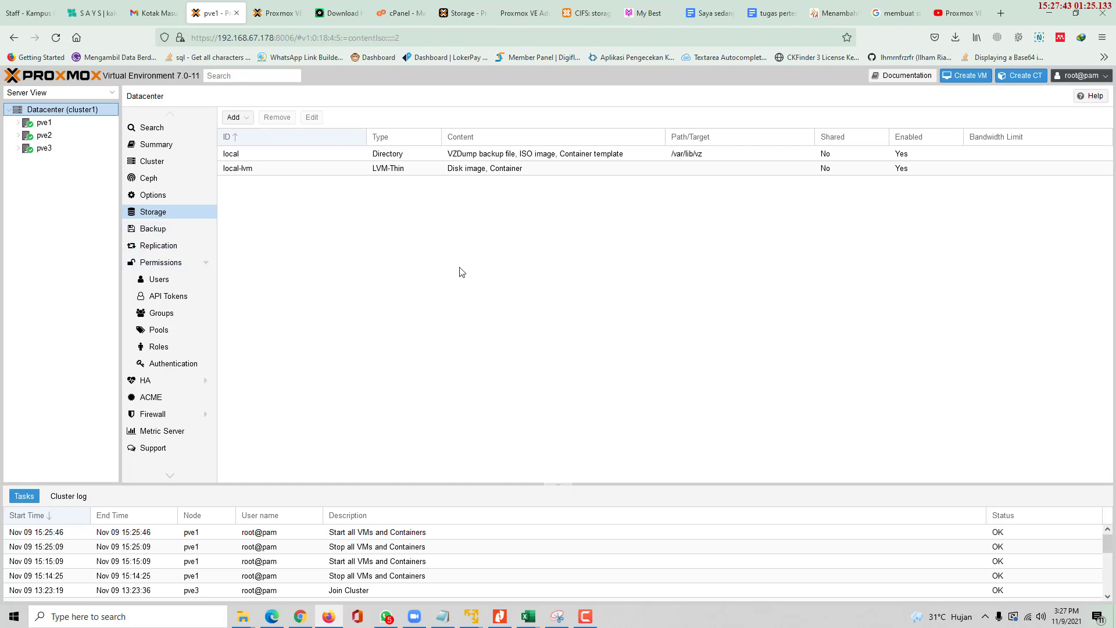
{"action": "mouse_move", "coordinate": [477, 620]}
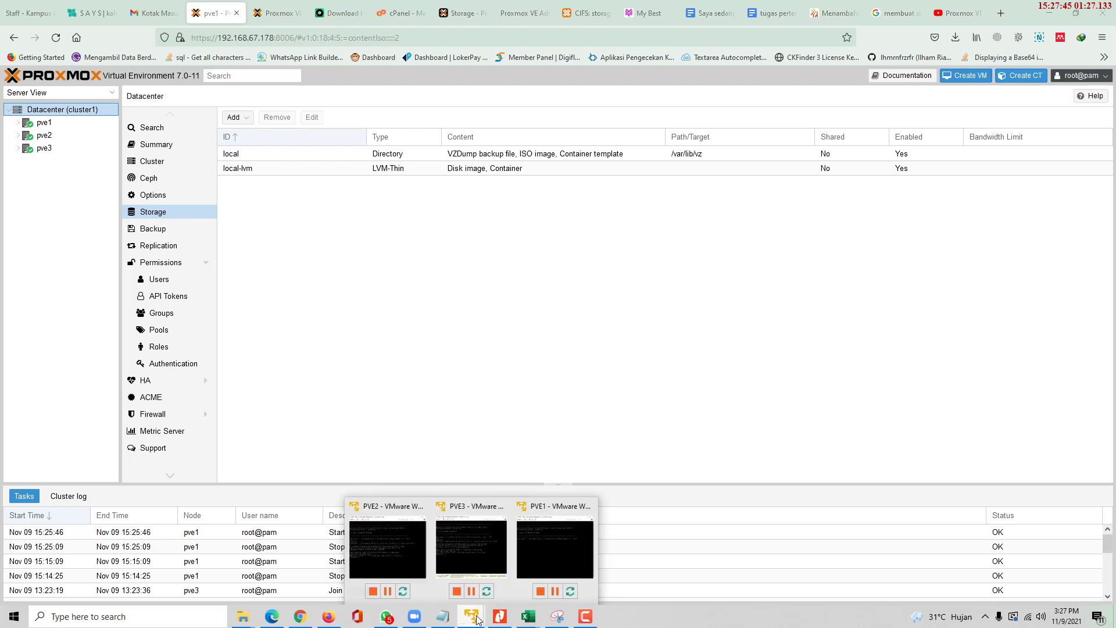
{"action": "left_click", "coordinate": [536, 549]}
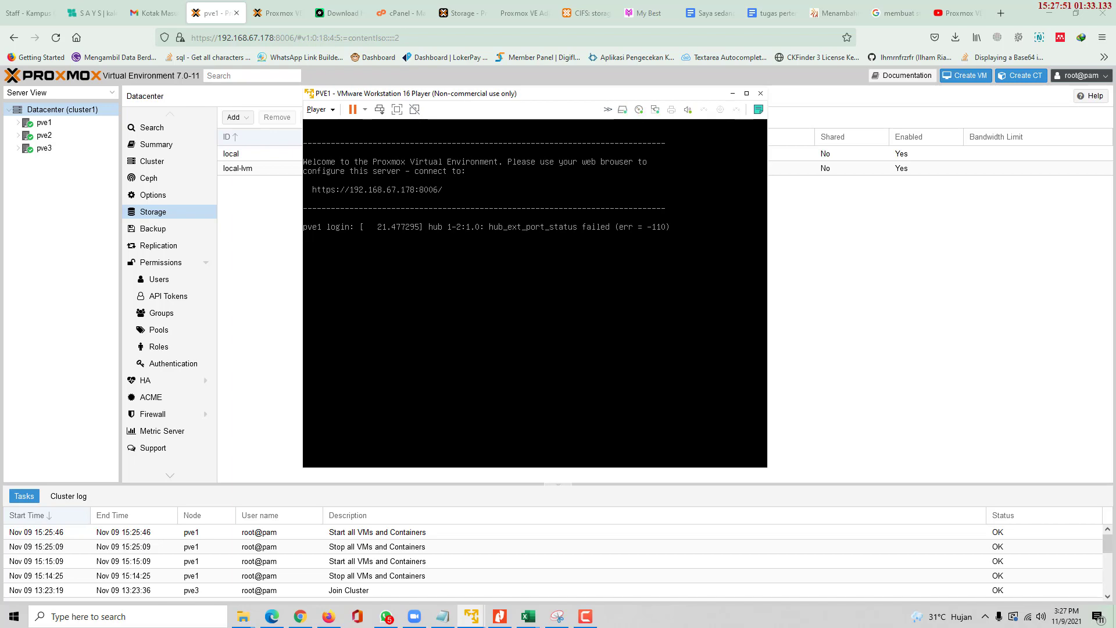
{"action": "mouse_move", "coordinate": [471, 616]}
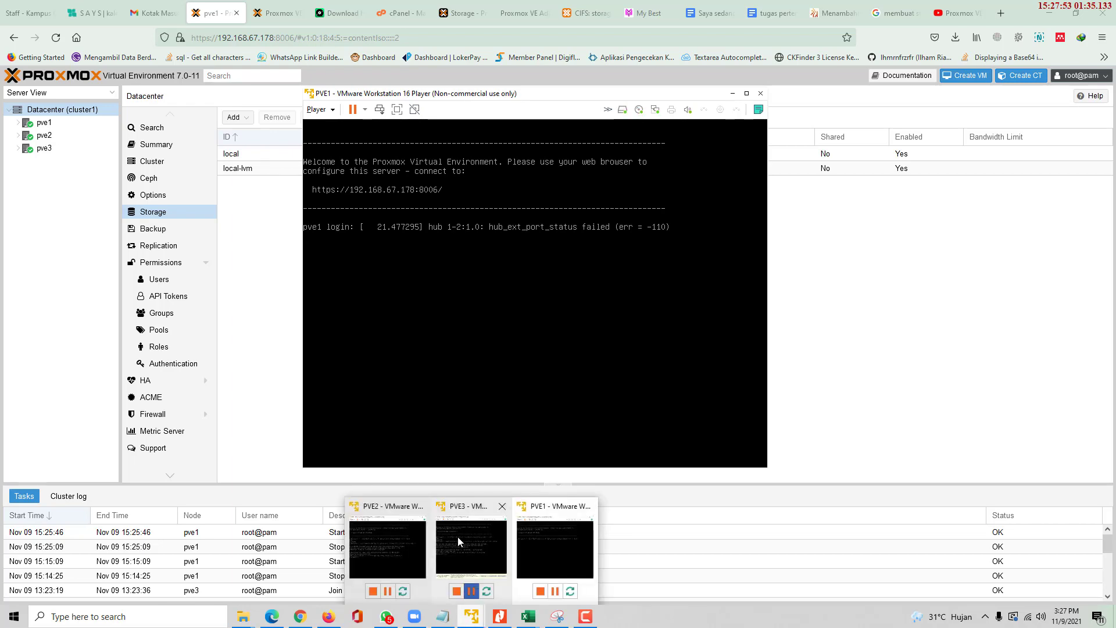
{"action": "left_click", "coordinate": [456, 532]}
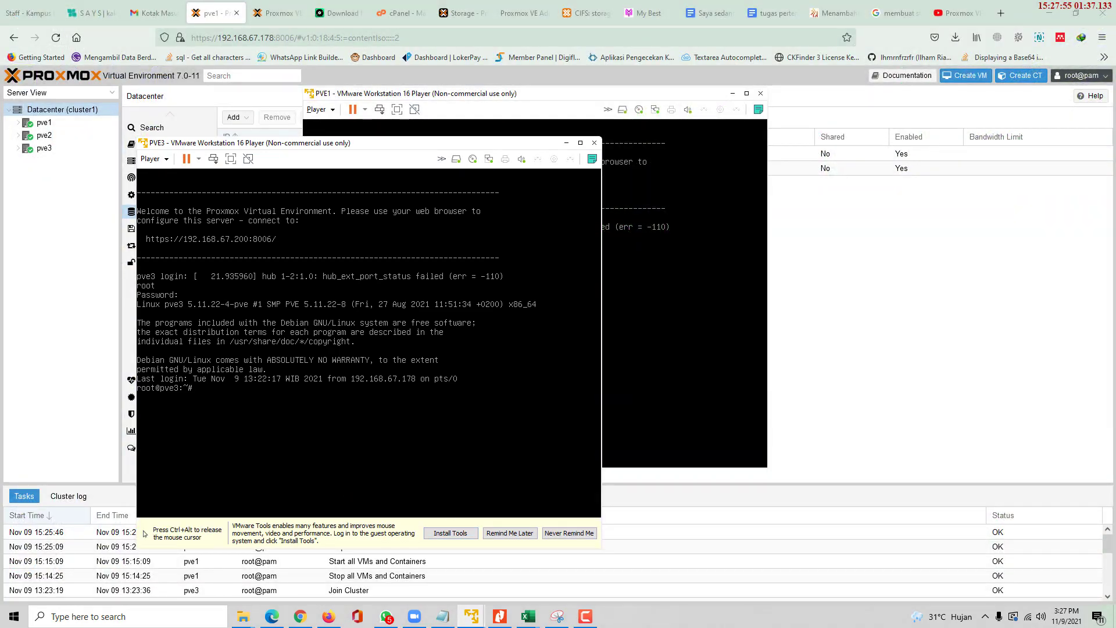
{"action": "key", "text": "ctrl+alt"}
{"action": "mouse_move", "coordinate": [471, 616]}
{"action": "left_click", "coordinate": [391, 528]}
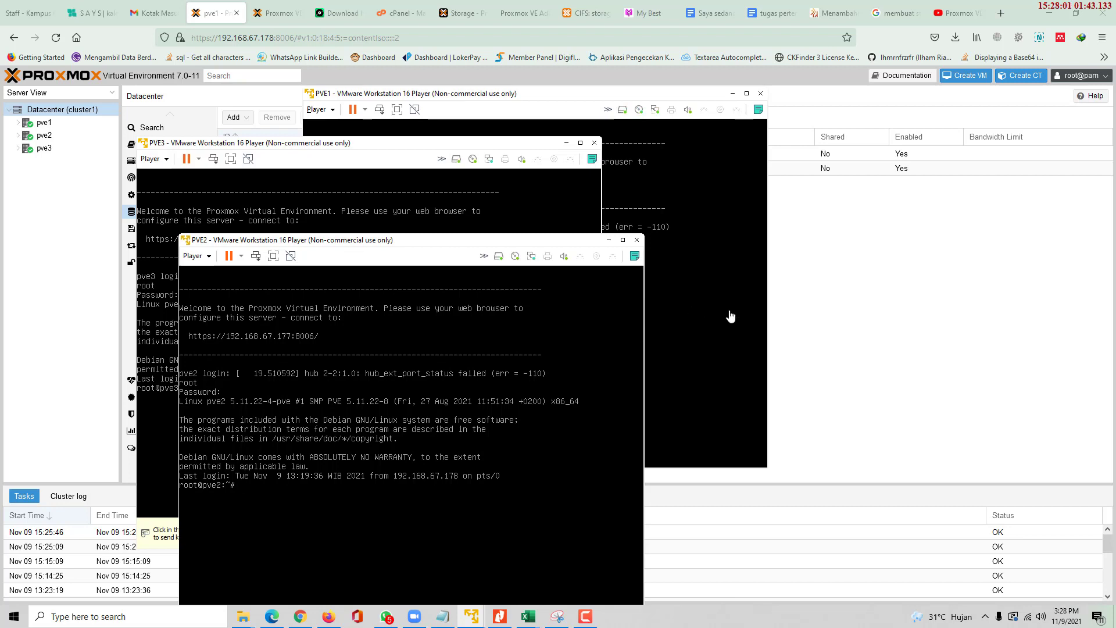
{"action": "left_click", "coordinate": [679, 230]}
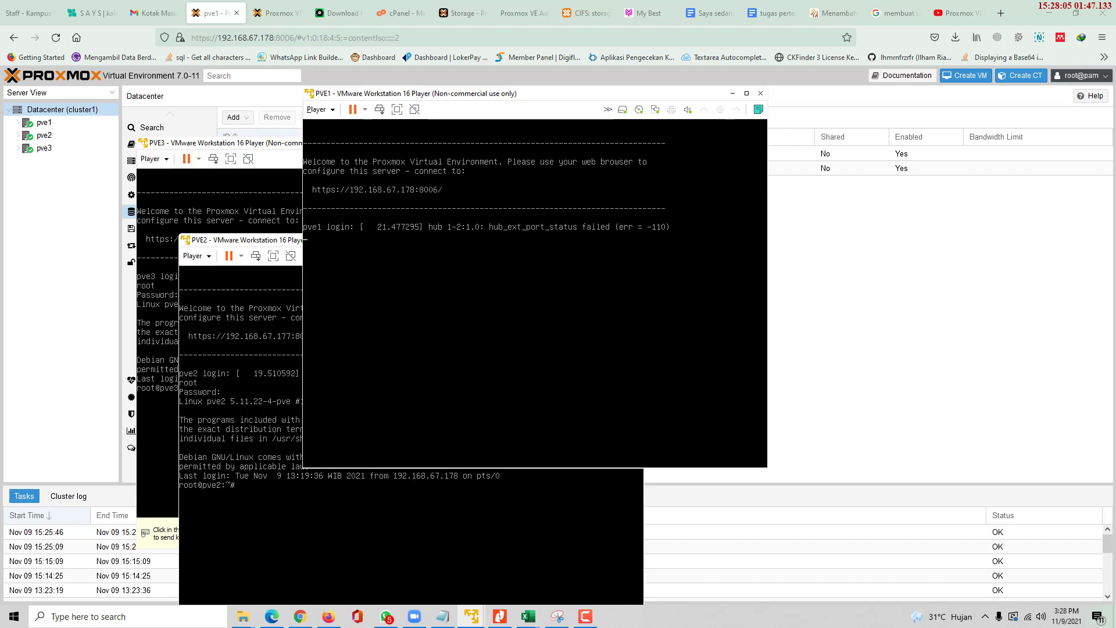
{"action": "left_click", "coordinate": [58, 237]}
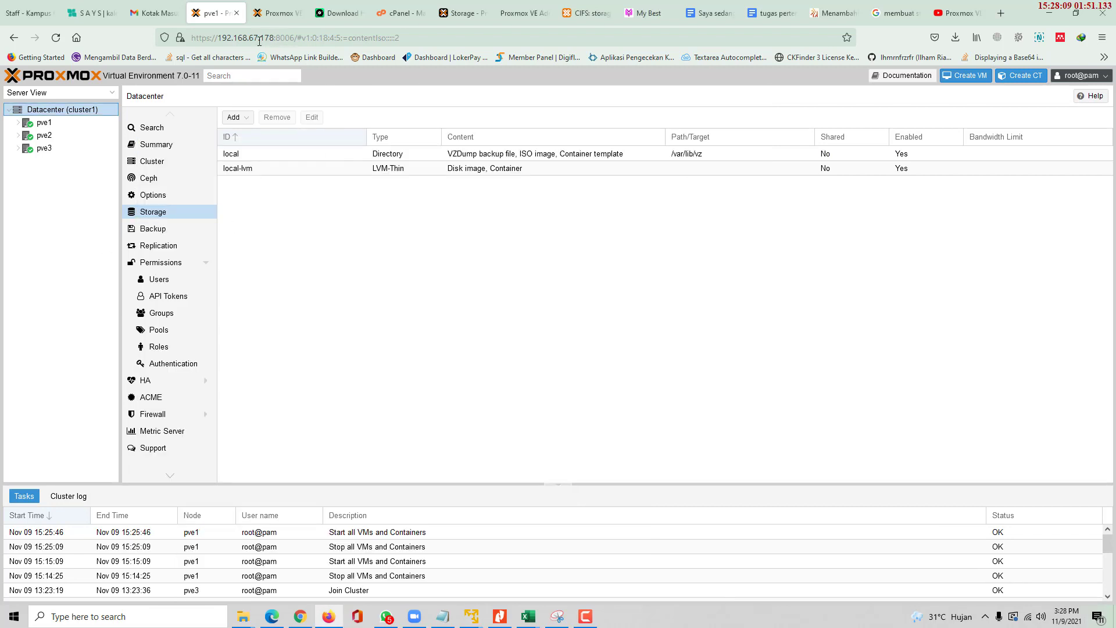
{"action": "left_click", "coordinate": [194, 38]}
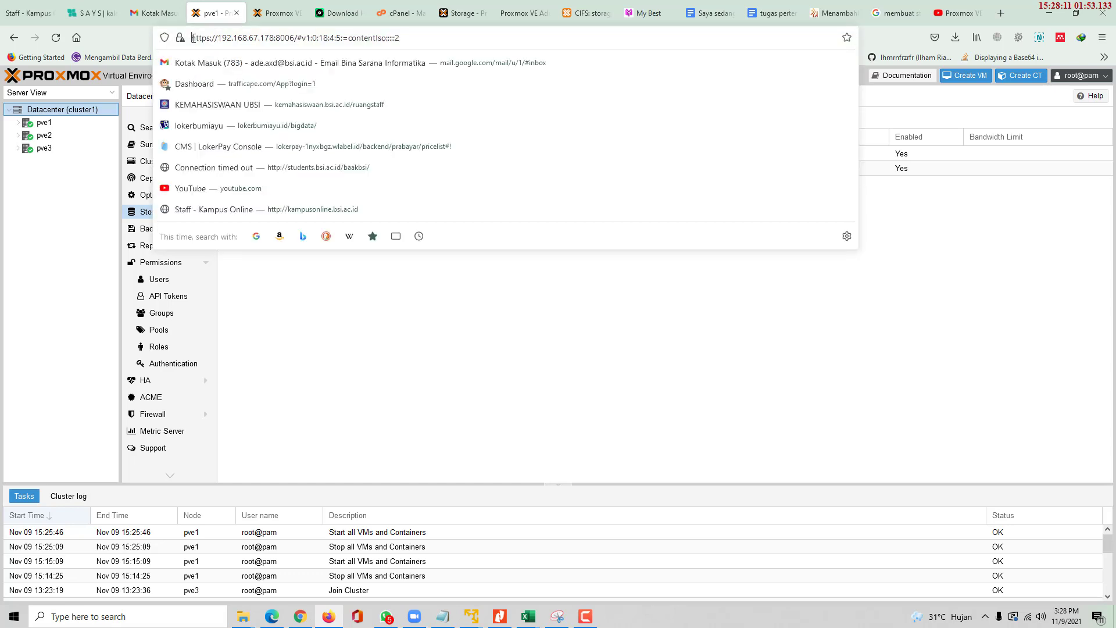
{"action": "left_click_drag", "start_coordinate": [192, 38], "coordinate": [295, 39]}
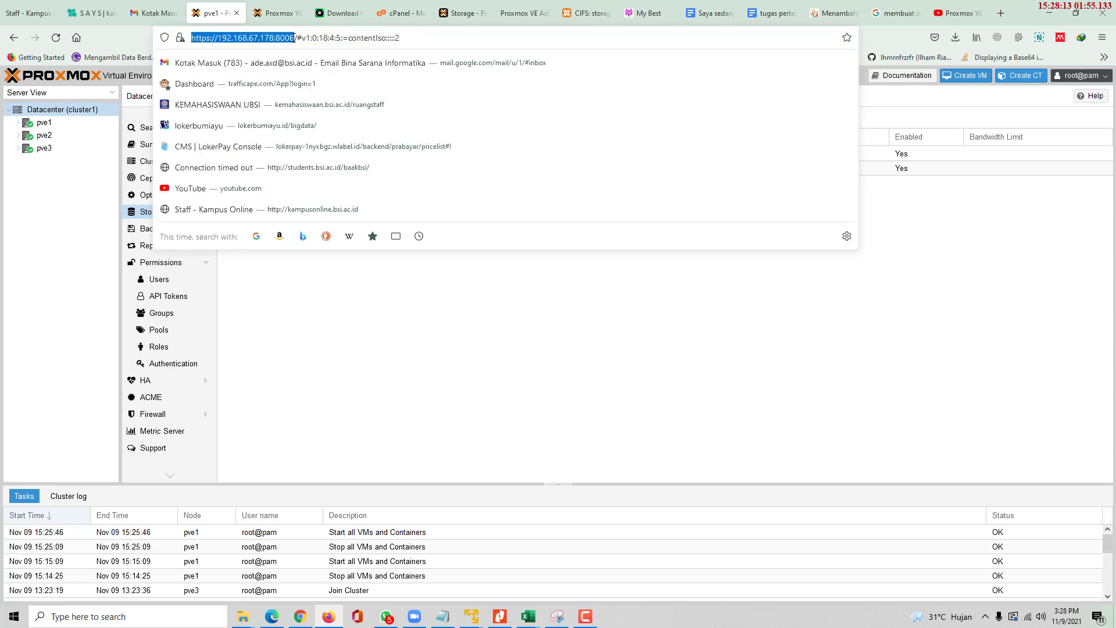
{"action": "left_click", "coordinate": [462, 370]}
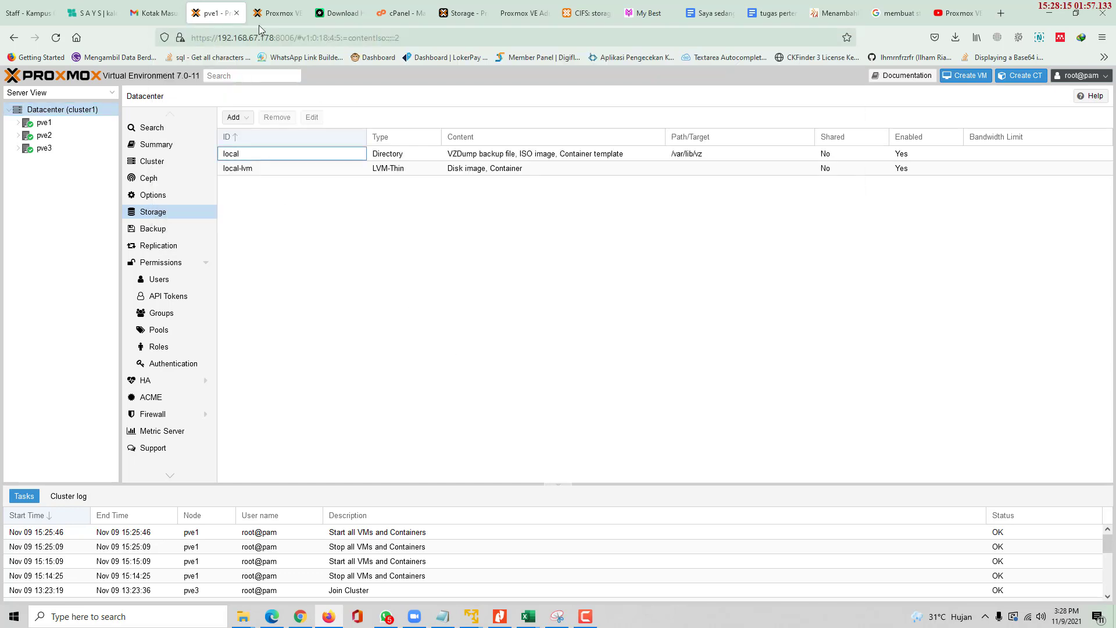
{"action": "left_click_drag", "start_coordinate": [294, 37], "coordinate": [191, 38]}
{"action": "left_click", "coordinate": [494, 413]}
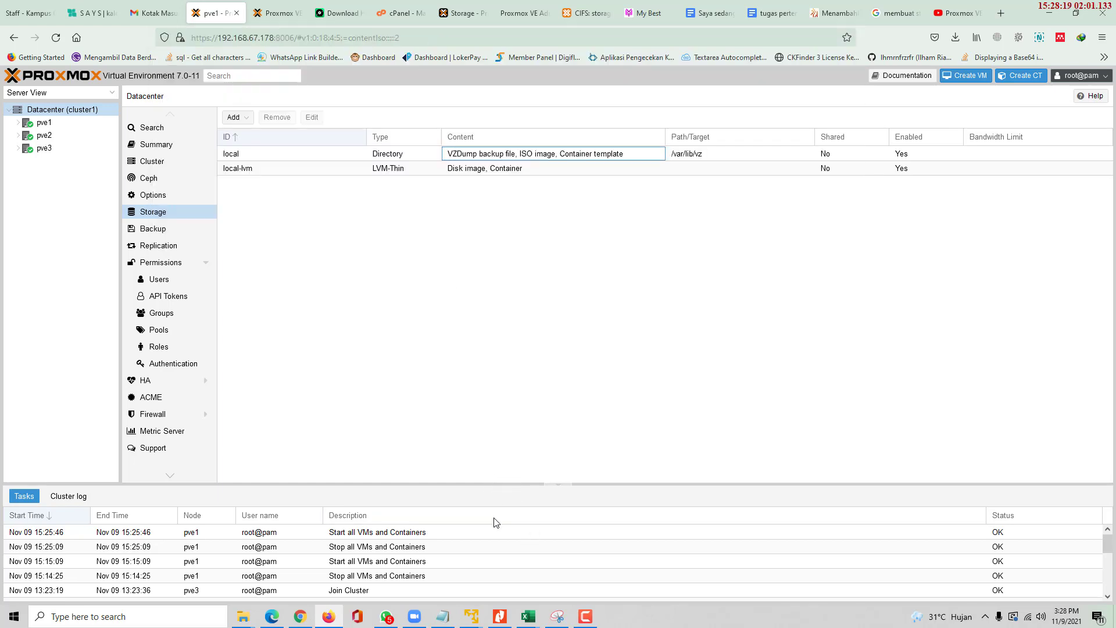
Switch to the PVE1 virtual machine in VMware Player and log in as root with the account password
{"action": "mouse_move", "coordinate": [477, 620]}
{"action": "left_click", "coordinate": [566, 539]}
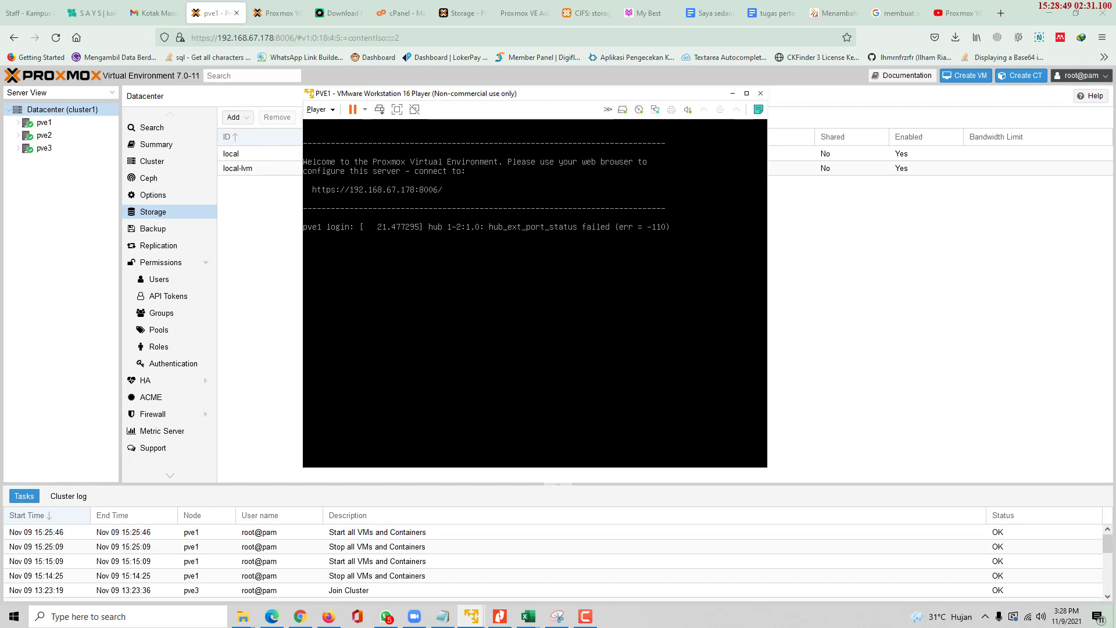
{"action": "type", "text": "oot"}
{"action": "key", "text": "Return"}
{"action": "key", "text": "Return"}
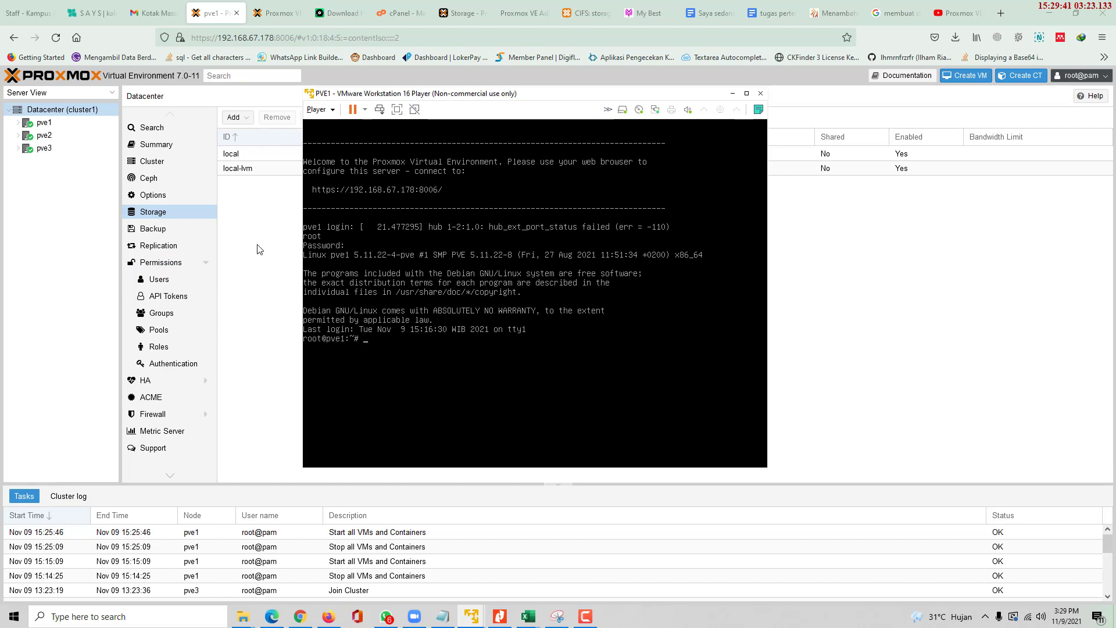
Read the module PDF's instructions for adding NFS storage to the datacenter and return to the Proxmox storage list
{"action": "left_click", "coordinate": [232, 262]}
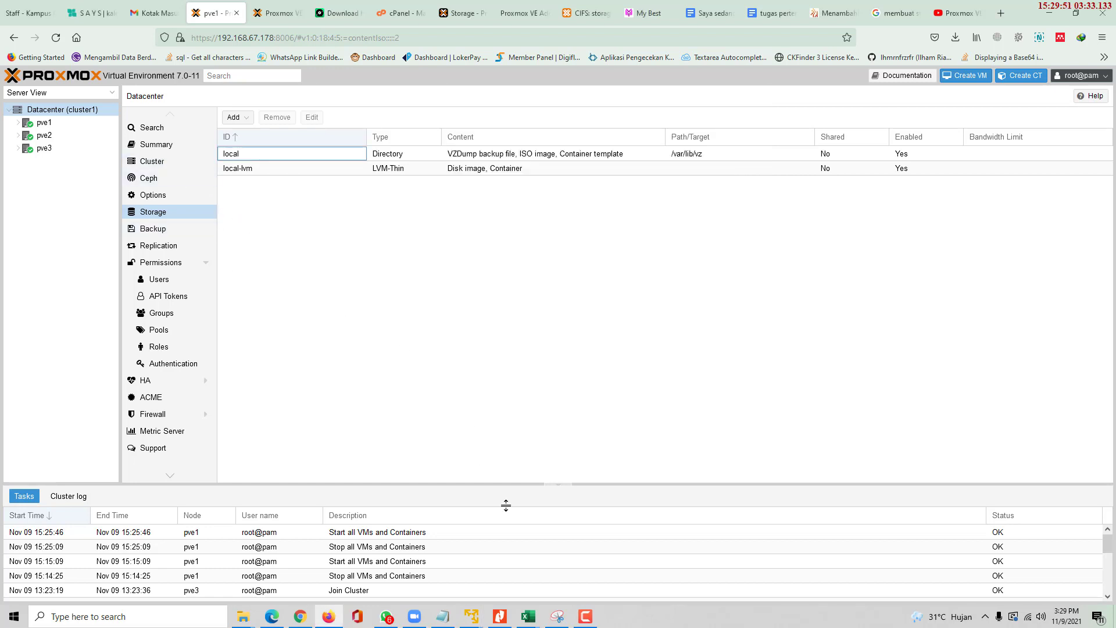
{"action": "left_click", "coordinate": [538, 566]}
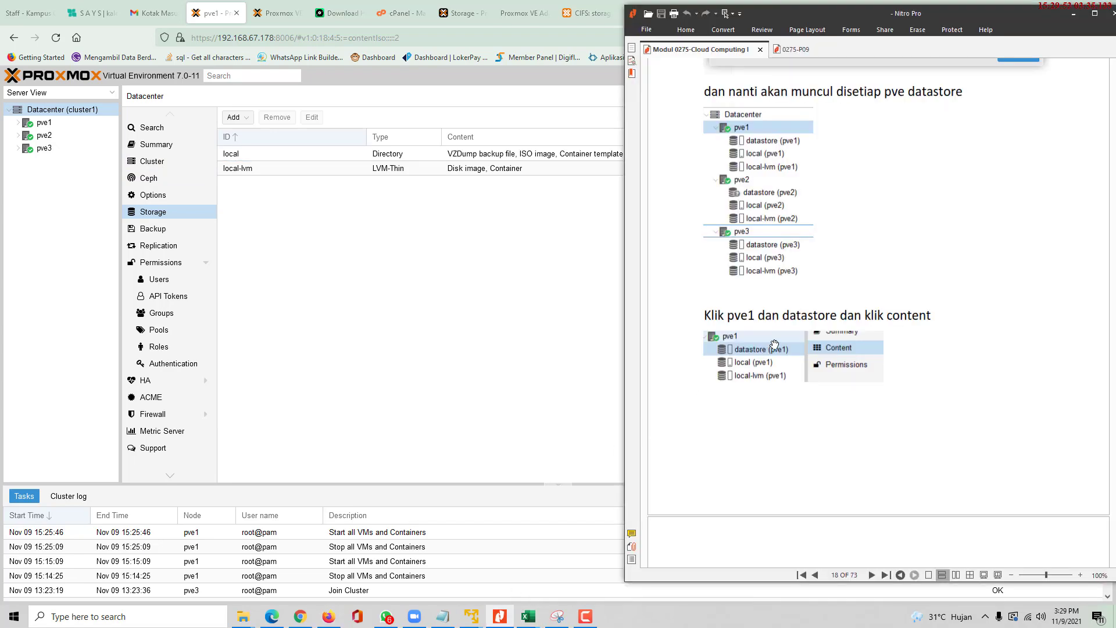
{"action": "scroll", "coordinate": [797, 348], "scroll_direction": "up", "scroll_amount": 15}
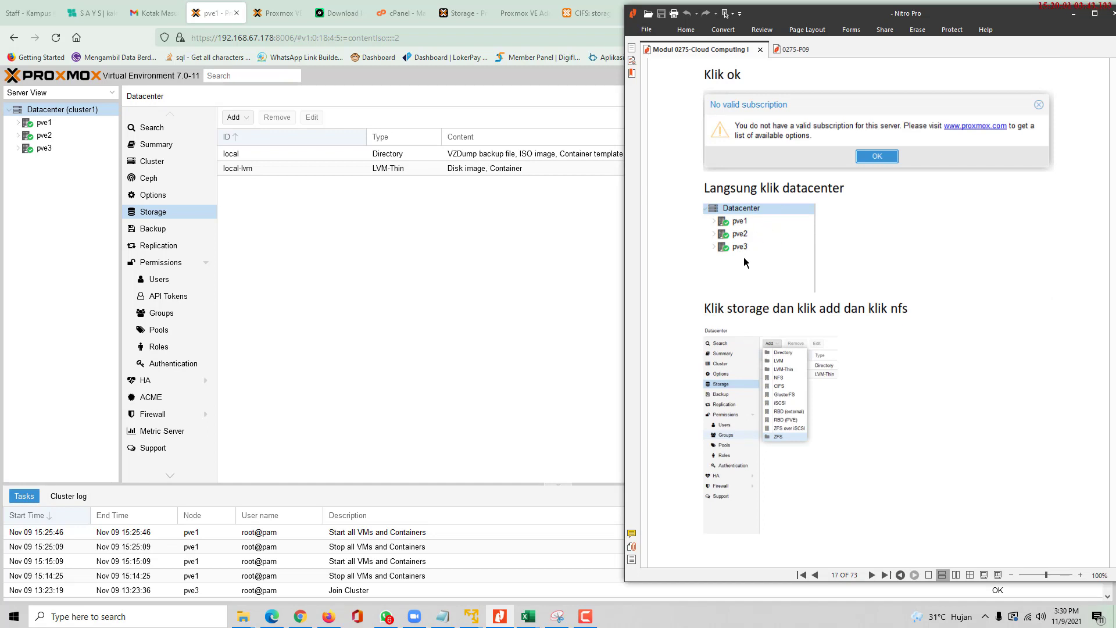
{"action": "scroll", "coordinate": [720, 260], "scroll_direction": "down", "scroll_amount": 3}
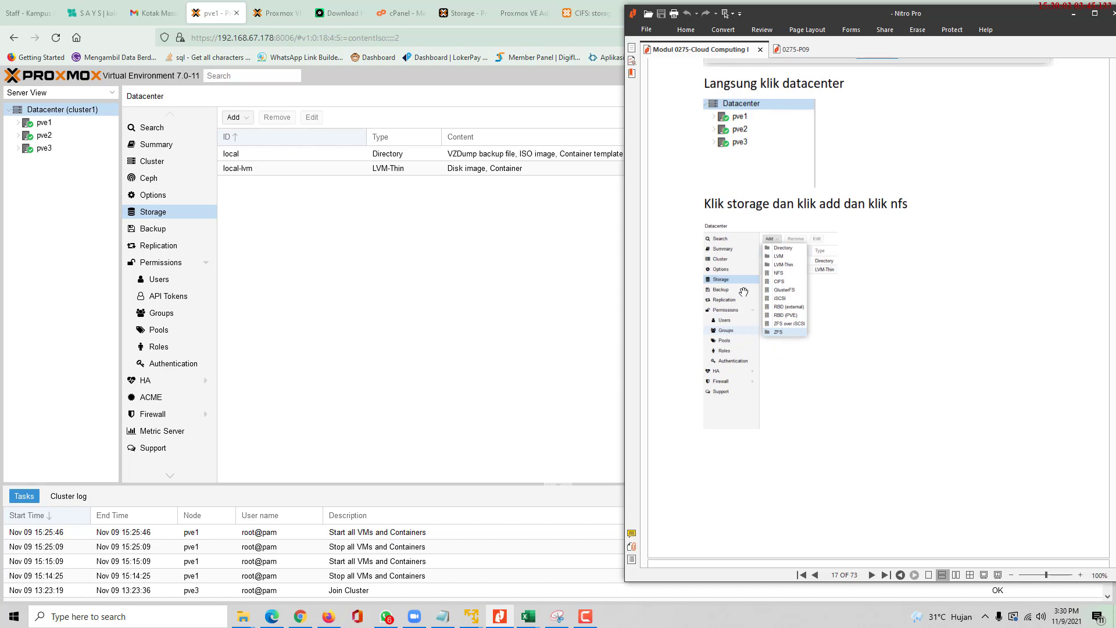
{"action": "left_click", "coordinate": [185, 220]}
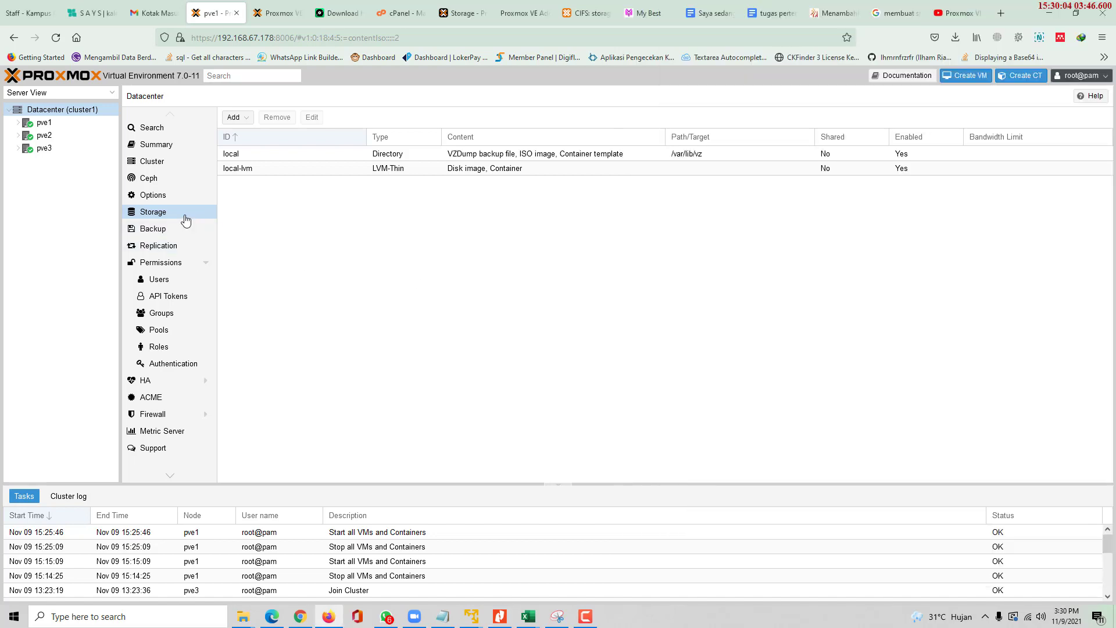
Try to add an NFS storage with ID datastore and server 192.168.67.178, and look up its exports
{"action": "left_click", "coordinate": [240, 118]}
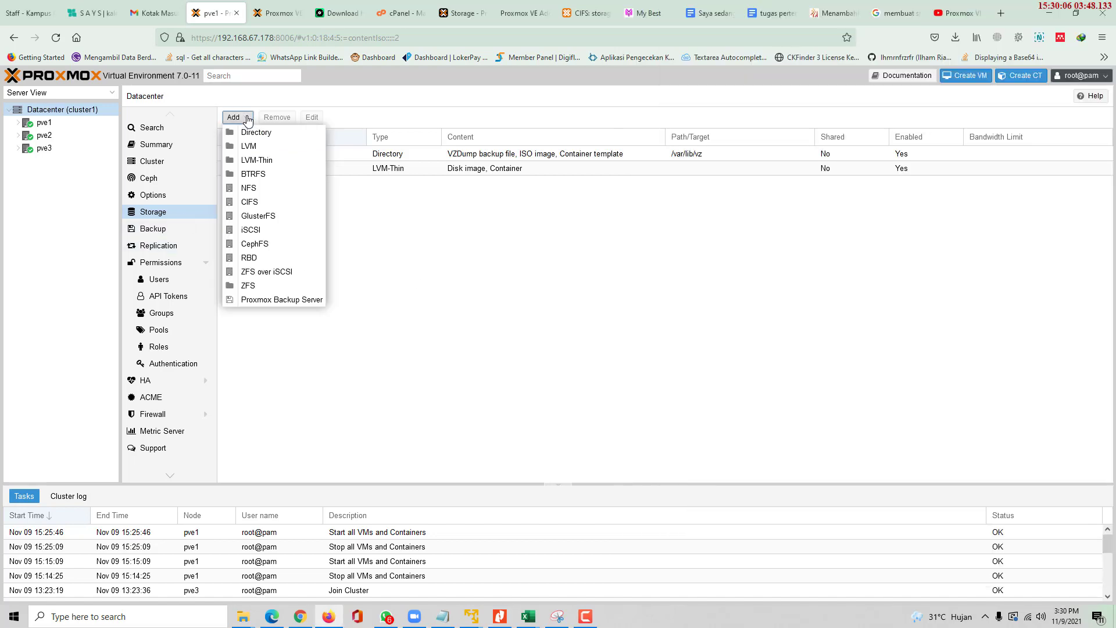
{"action": "left_click", "coordinate": [266, 188]}
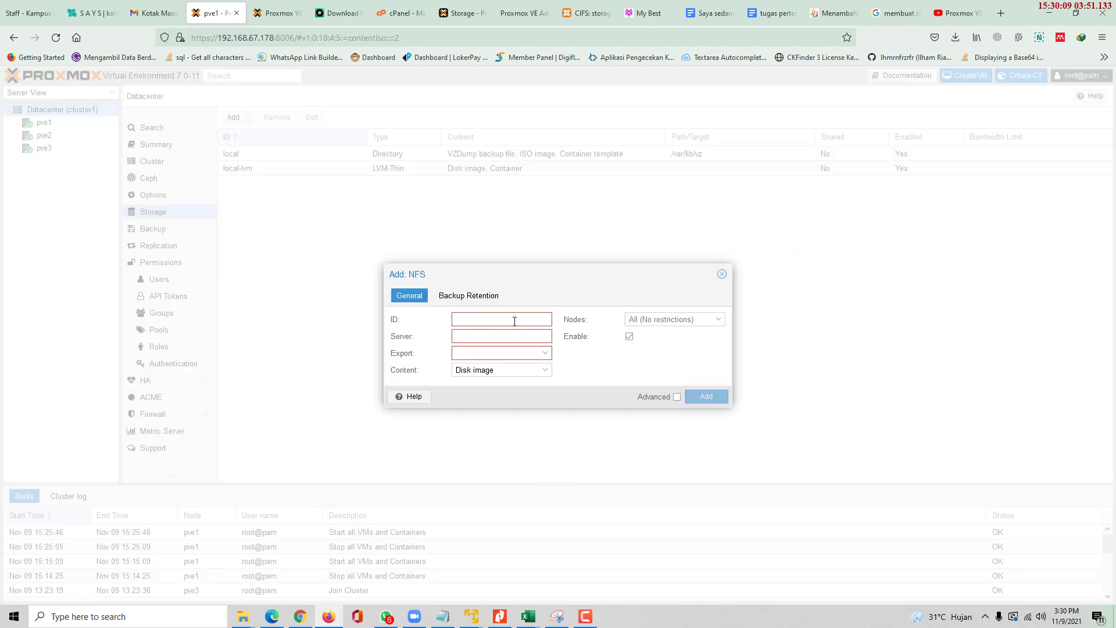
{"action": "type", "text": "datastore"}
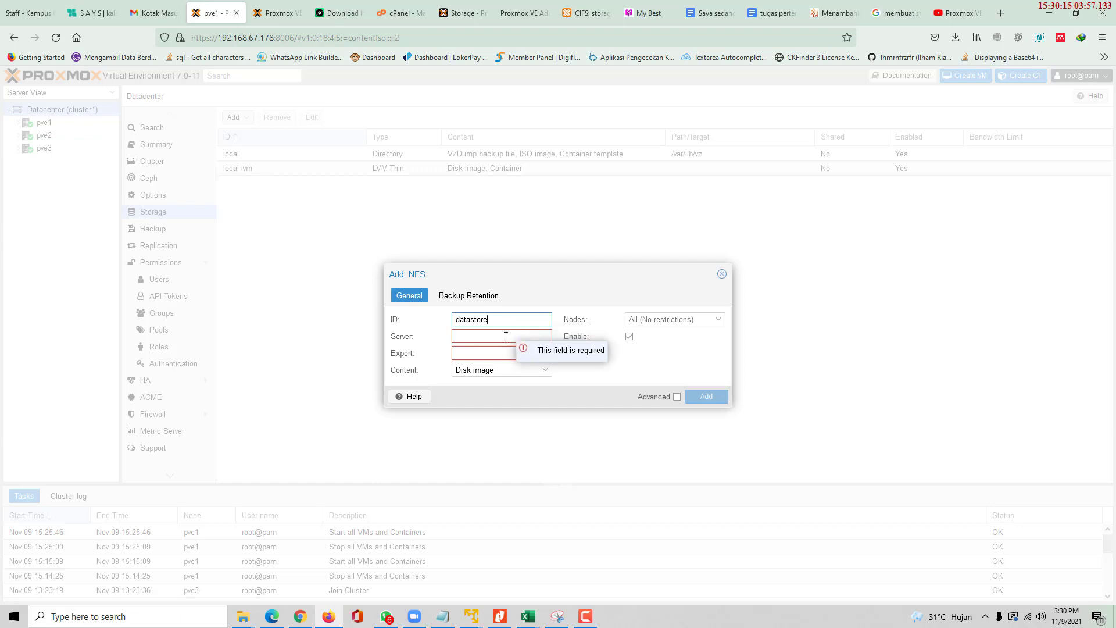
{"action": "left_click", "coordinate": [506, 337]}
{"action": "type", "text": "1"}
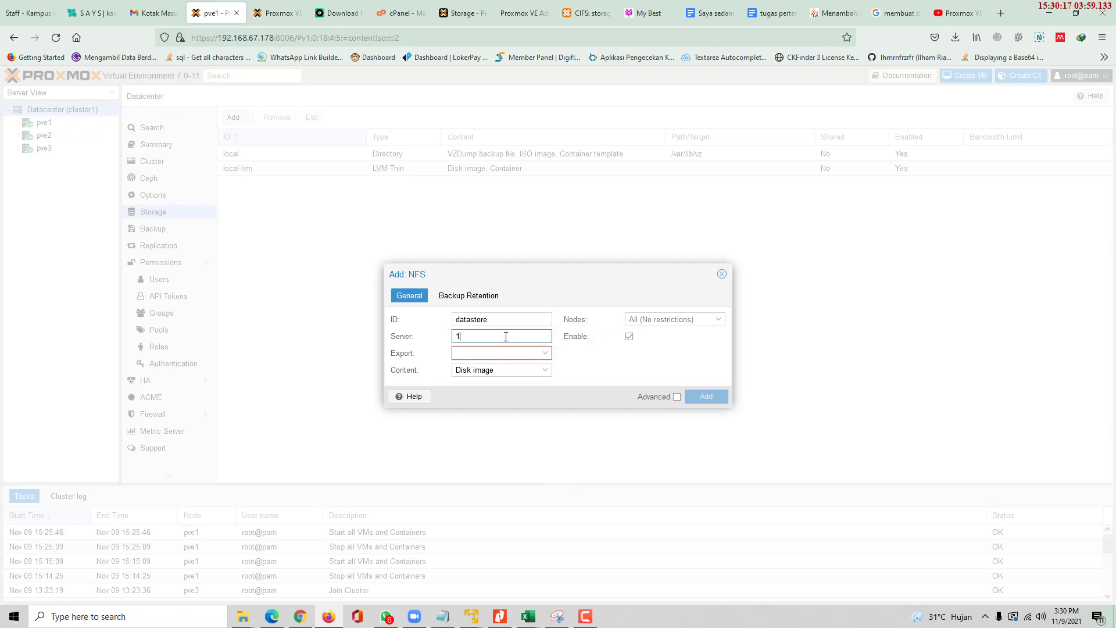
{"action": "type", "text": "92.168.67.178"}
{"action": "left_click", "coordinate": [558, 351]}
{"action": "left_click", "coordinate": [550, 355]}
{"action": "left_click", "coordinate": [550, 353]}
{"action": "left_click", "coordinate": [546, 355]}
{"action": "left_click", "coordinate": [722, 275]}
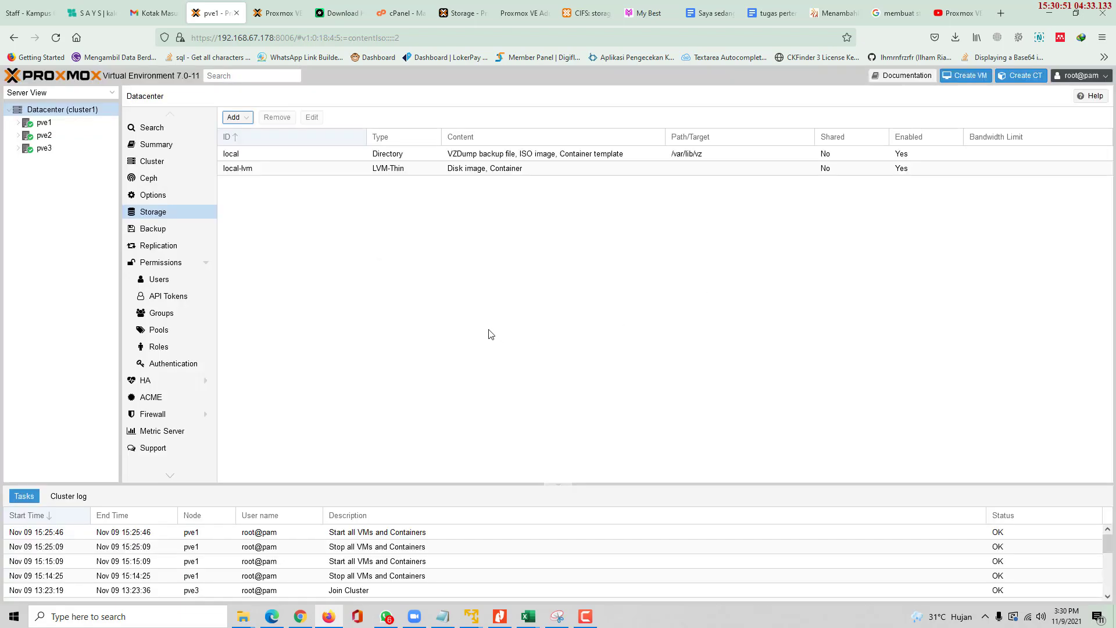
Refresh the package lists on PVE1 by running apt-get update in its VMware console
{"action": "left_click", "coordinate": [551, 536]}
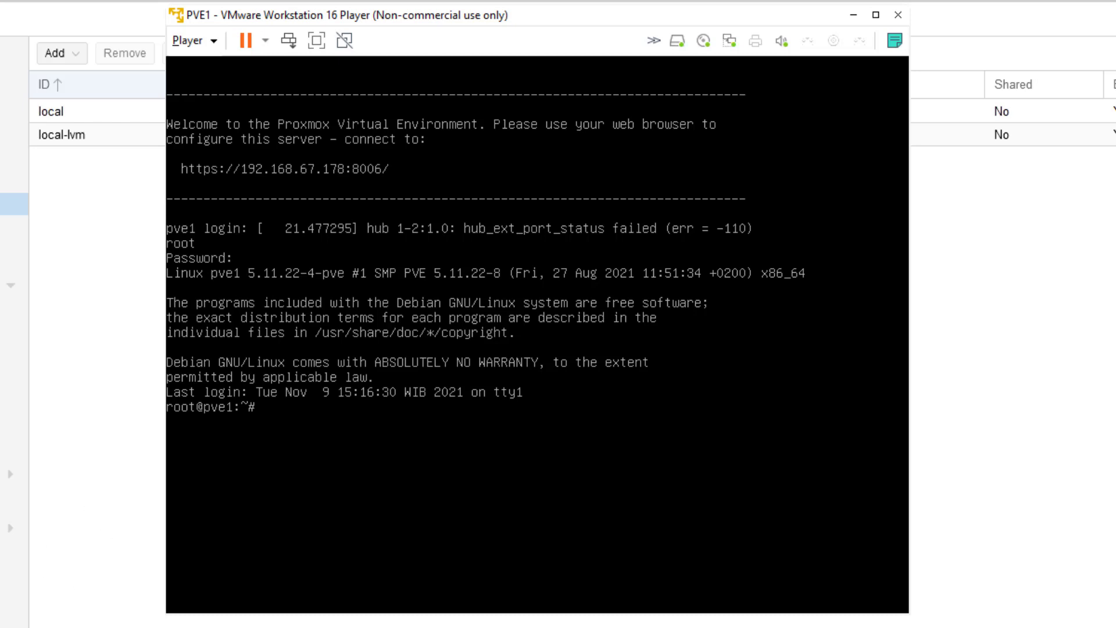
{"action": "type", "text": "apt-get update"}
{"action": "key", "text": "alt+Tab"}
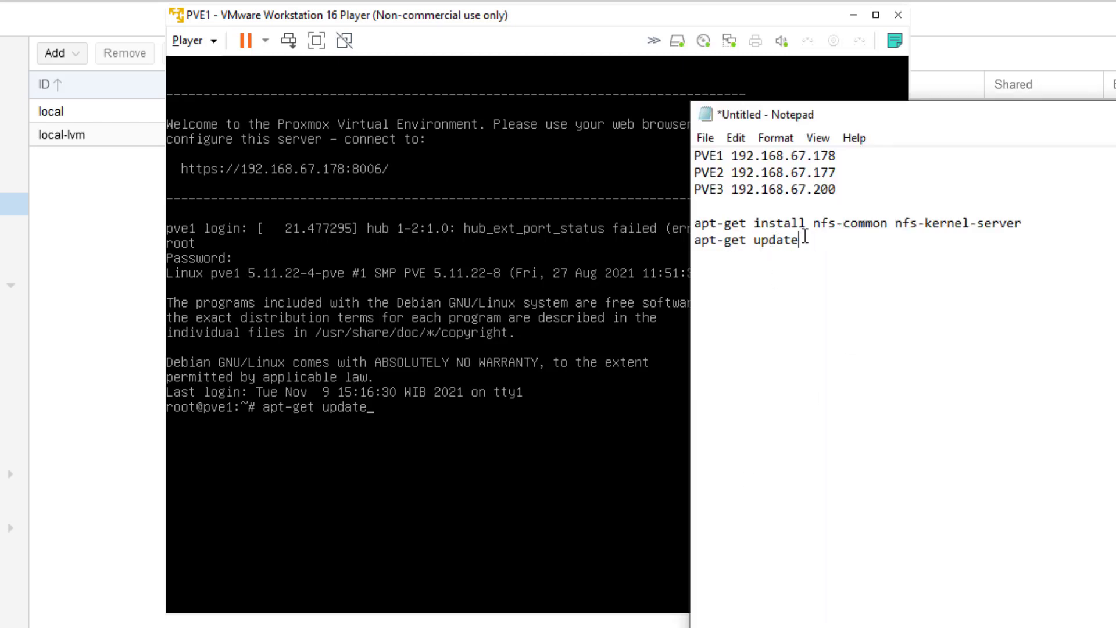
{"action": "left_click", "coordinate": [408, 422]}
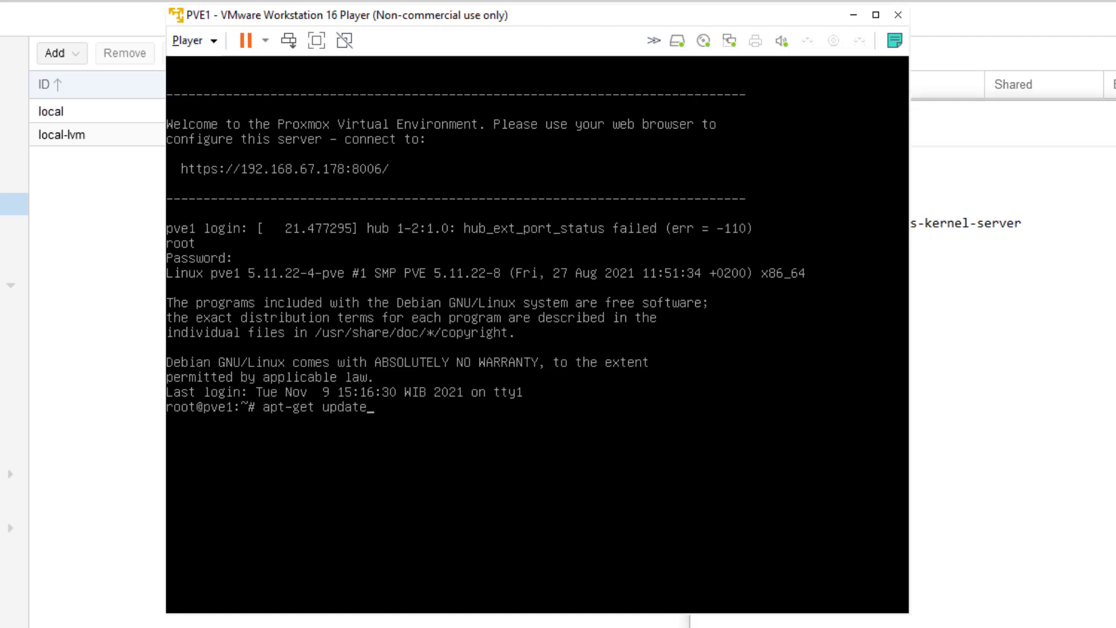
{"action": "key", "text": "Return"}
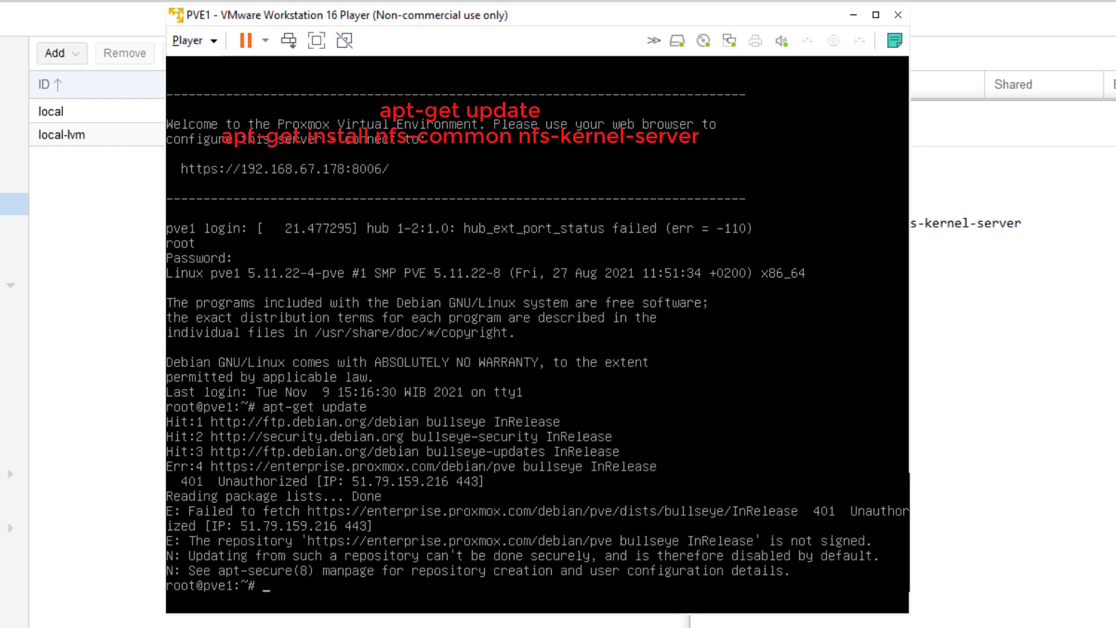
Check the install command in the Notepad notes and run apt-get install nfs-common nfs-kernel-server on PVE1
{"action": "key", "text": "alt+Tab"}
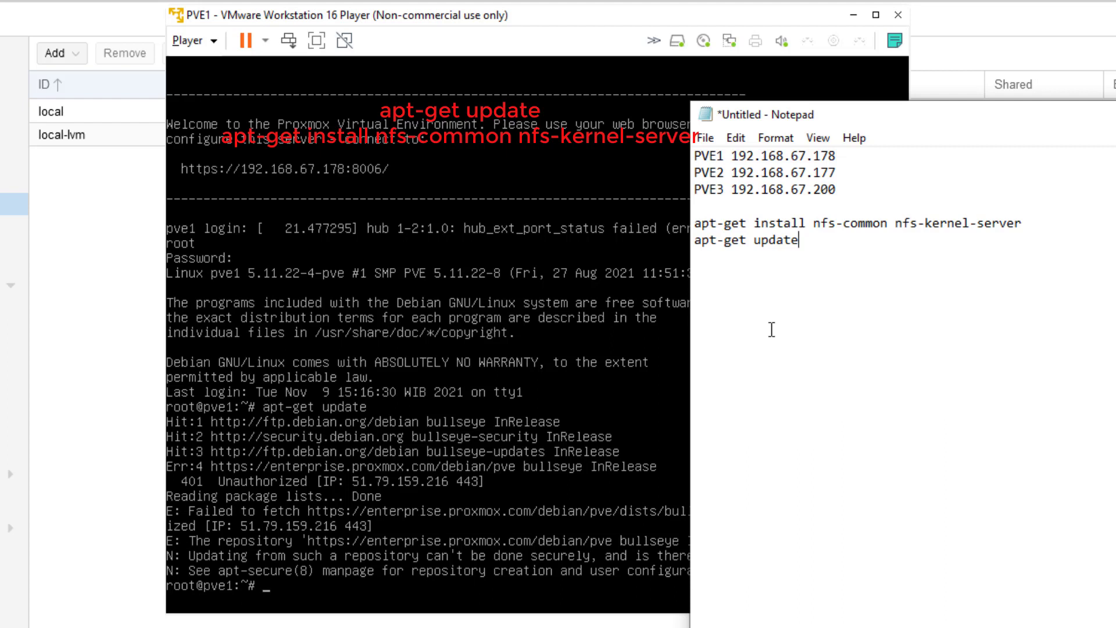
{"action": "left_click", "coordinate": [312, 597]}
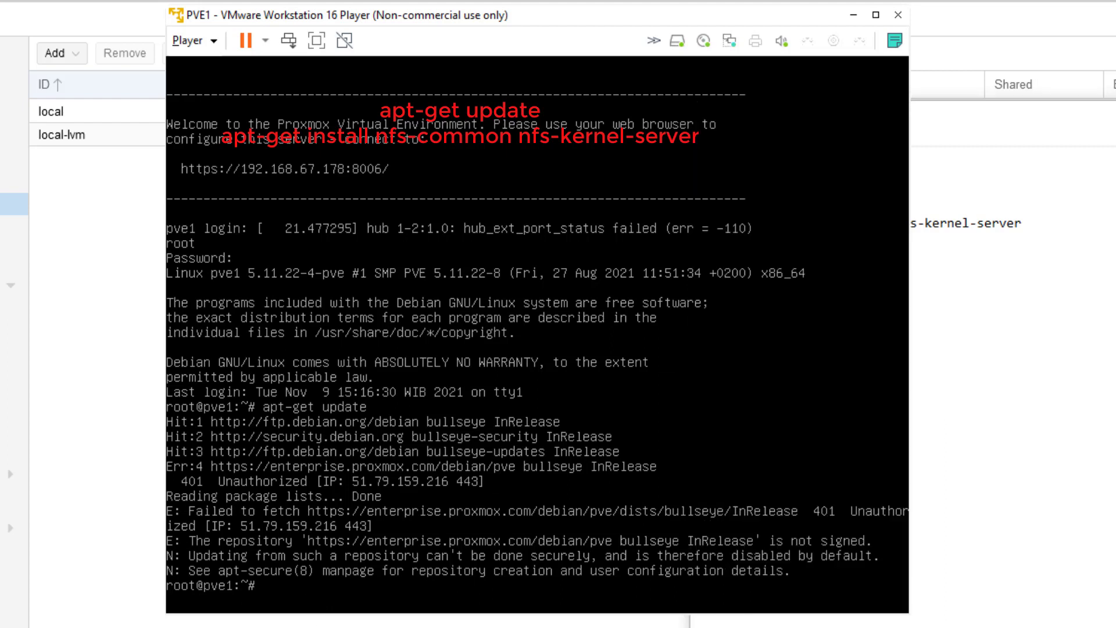
{"action": "type", "text": "apt-get install nfs-co"}
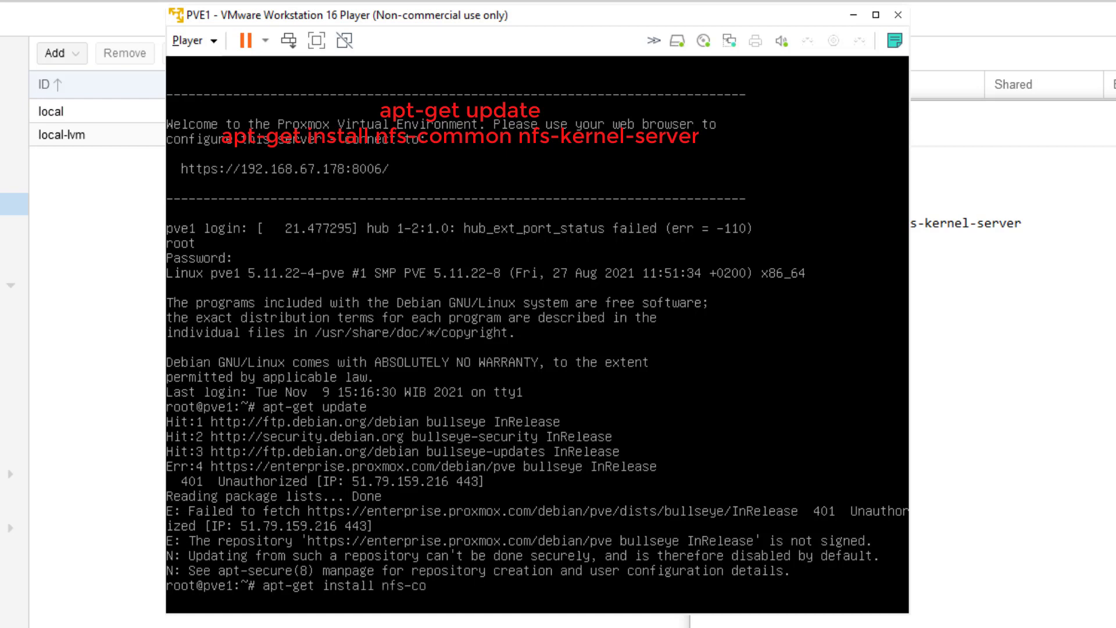
{"action": "type", "text": "mmon nfs"}
{"action": "type", "text": "-kernel"}
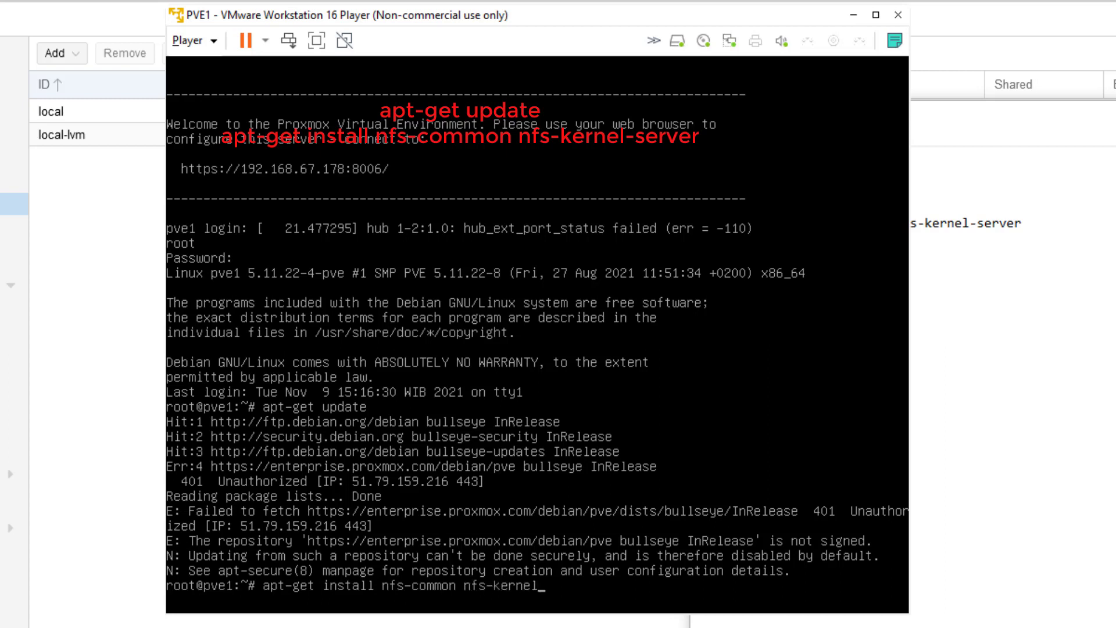
{"action": "type", "text": "-server"}
{"action": "key", "text": "Return"}
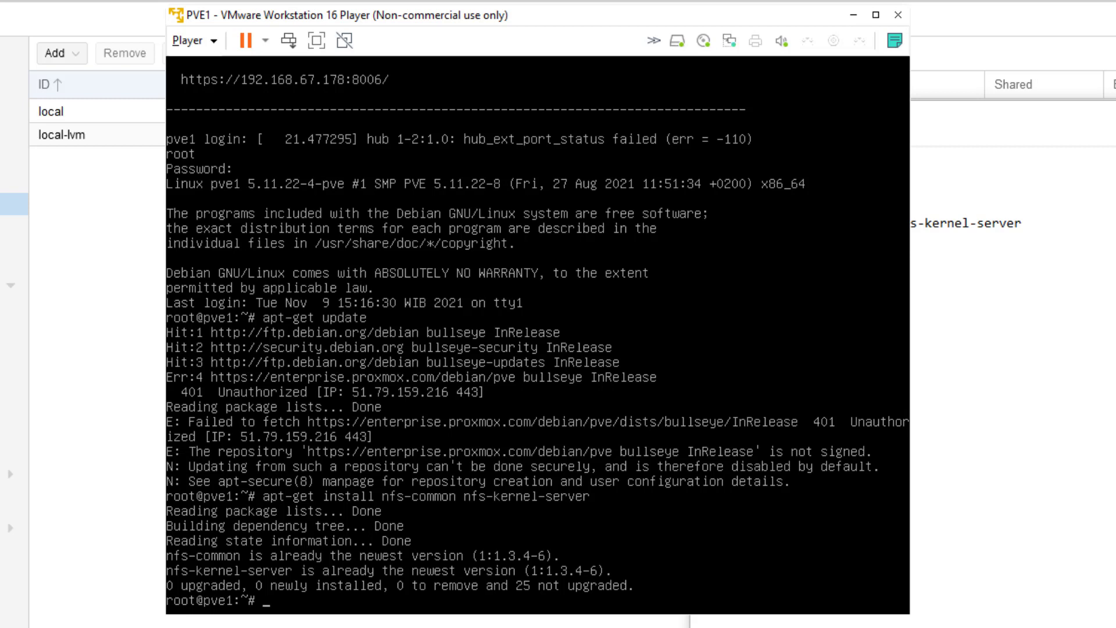
List the contents of /mnt and create a directory named nfsstore in root's home directory
{"action": "type", "text": "ls /mnt"}
{"action": "key", "text": "Return"}
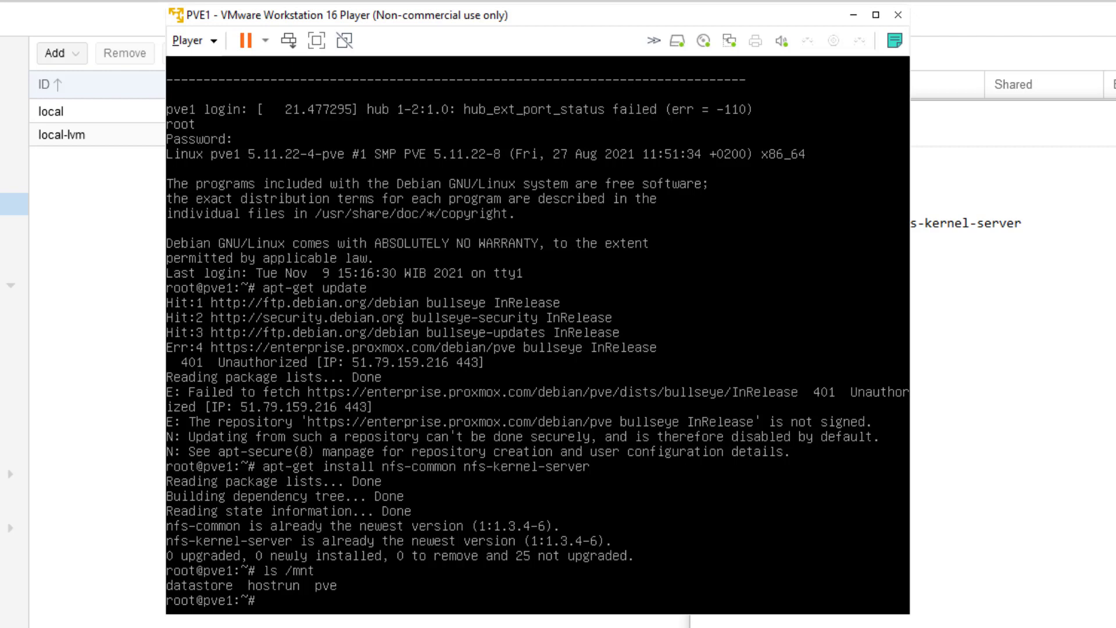
{"action": "type", "text": "dir"}
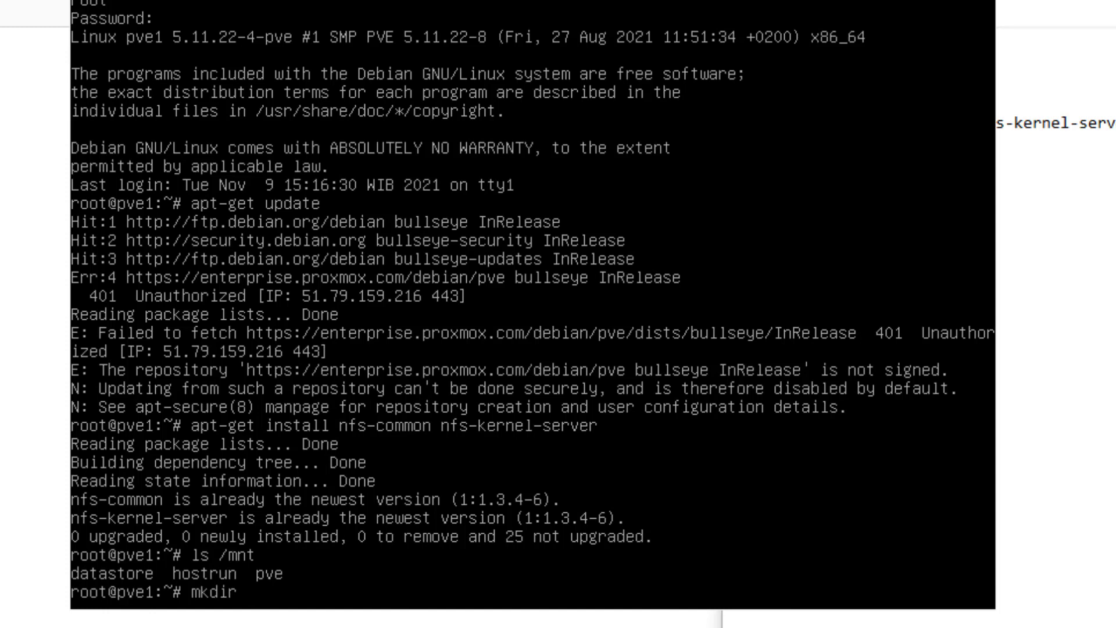
{"action": "type", "text": "st"}
{"action": "type", "text": "ore"}
{"action": "type", "text": "nfs"}
{"action": "key", "text": "BackSpace"}
{"action": "key", "text": "BackSpace"}
{"action": "key", "text": "BackSpace"}
{"action": "key", "text": "BackSpace"}
{"action": "key", "text": "BackSpace"}
{"action": "key", "text": "BackSpace"}
{"action": "key", "text": "BackSpace"}
{"action": "key", "text": "BackSpace"}
{"action": "type", "text": "nfstore"}
{"action": "key", "text": "BackSpace"}
{"action": "key", "text": "BackSpace"}
{"action": "key", "text": "BackSpace"}
{"action": "key", "text": "BackSpace"}
{"action": "type", "text": "store"}
{"action": "key", "text": "Return"}
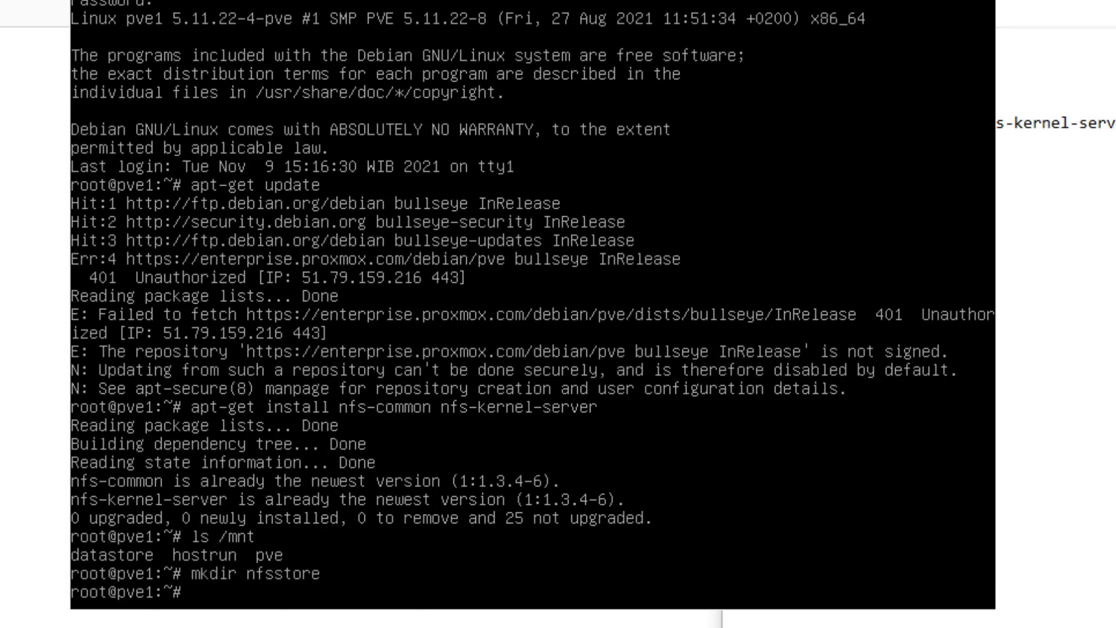
Check /mnt and the home directory for nfsstore and remove the directory from root's home
{"action": "type", "text": "ls /mnt"}
{"action": "key", "text": "Return"}
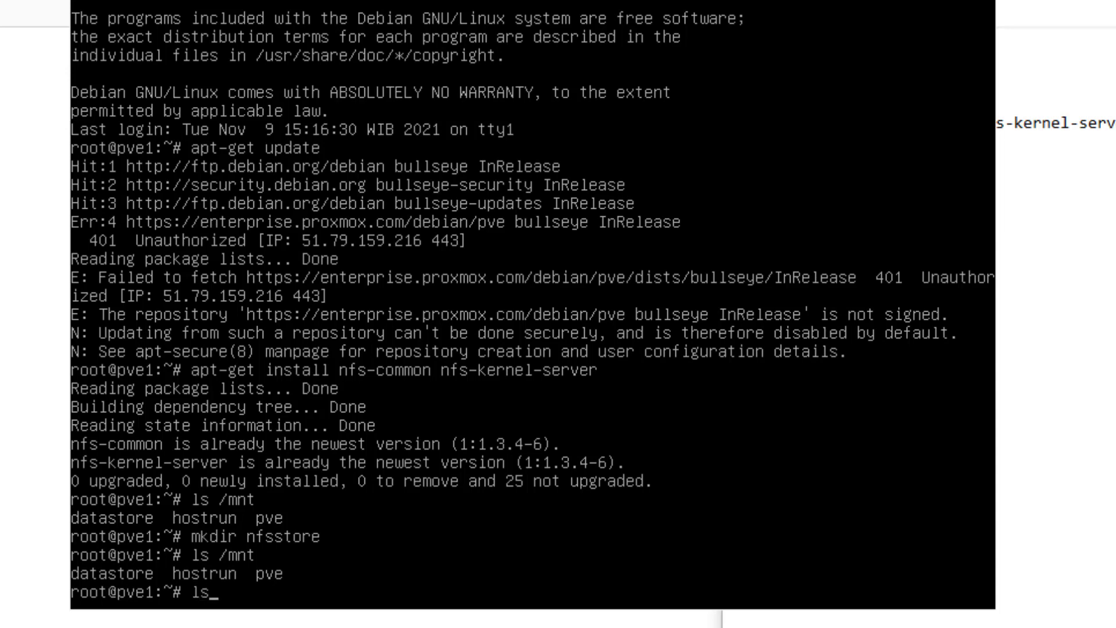
{"action": "key", "text": "Return"}
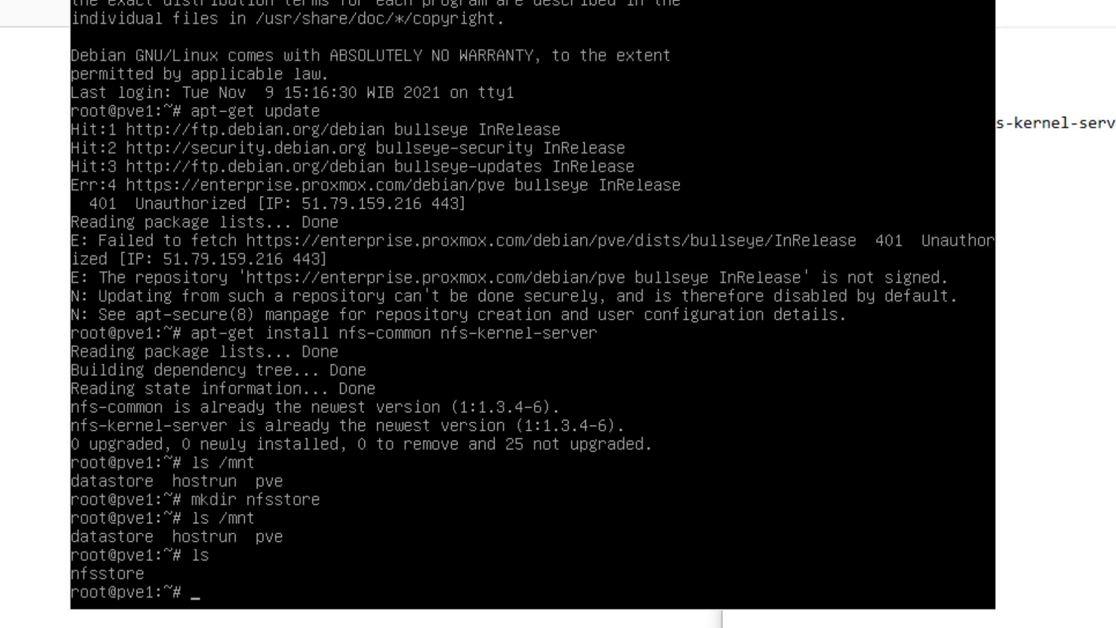
{"action": "type", "text": "rmdir nfsstore"}
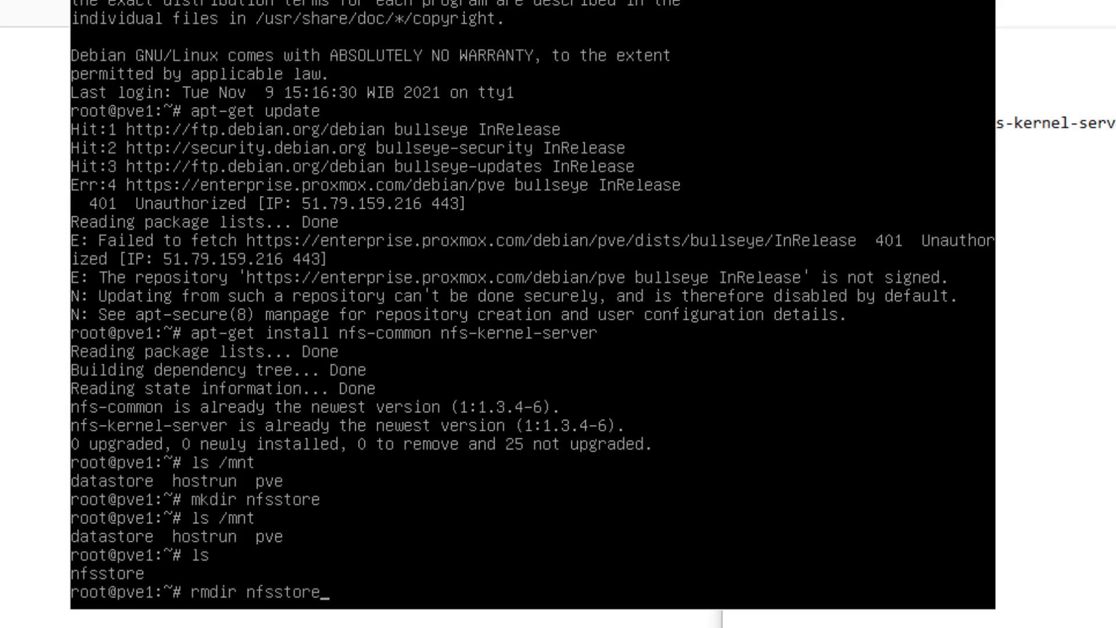
{"action": "key", "text": "Return"}
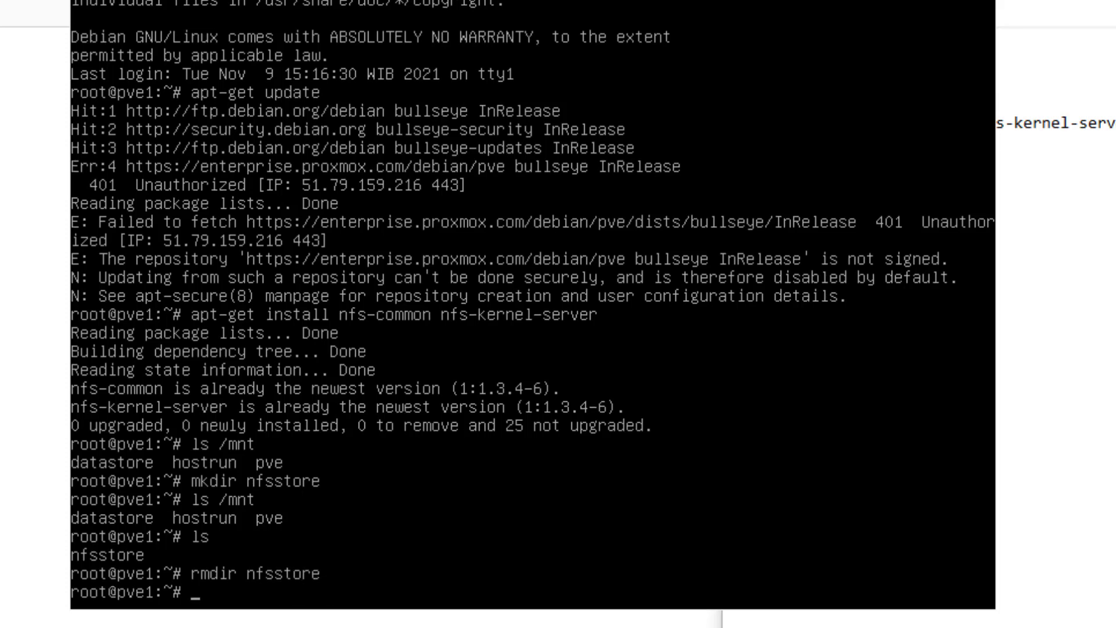
Create the directory /mnt/nfsstore and list /mnt to check it
{"action": "type", "text": "mkdir /mnt/nfs"}
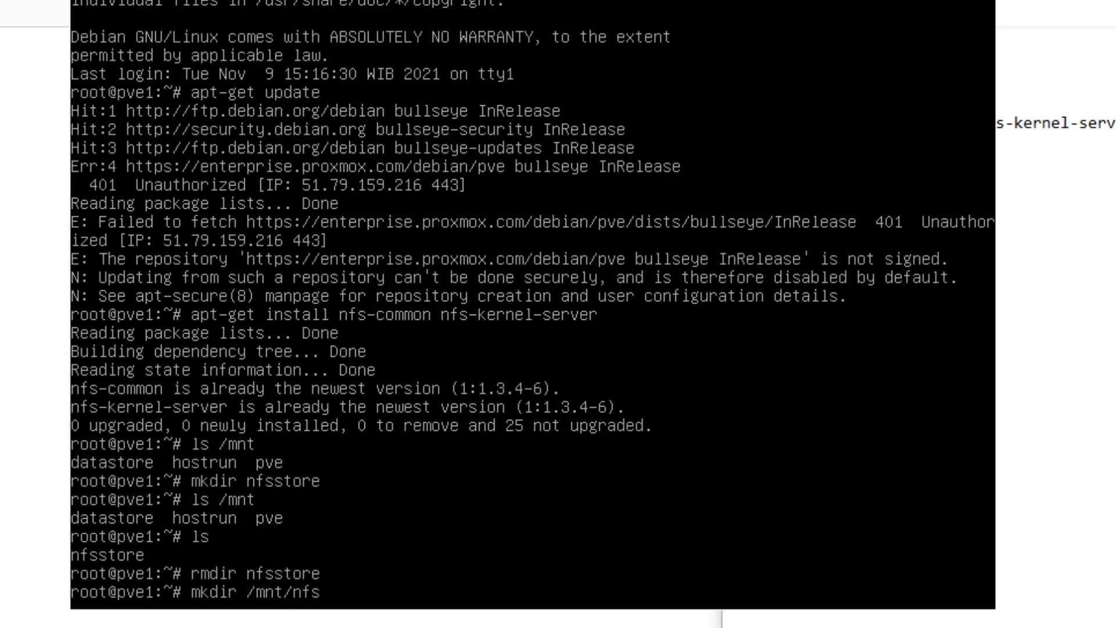
{"action": "type", "text": "store"}
{"action": "key", "text": "Return"}
{"action": "type", "text": "l"}
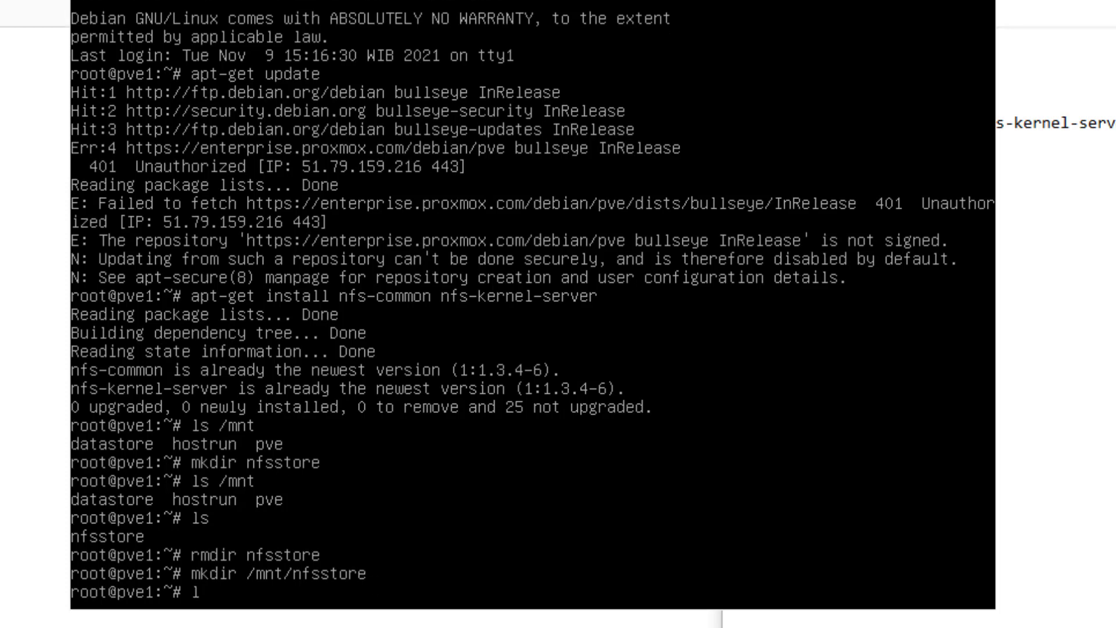
{"action": "type", "text": "s /mnt"}
{"action": "key", "text": "Return"}
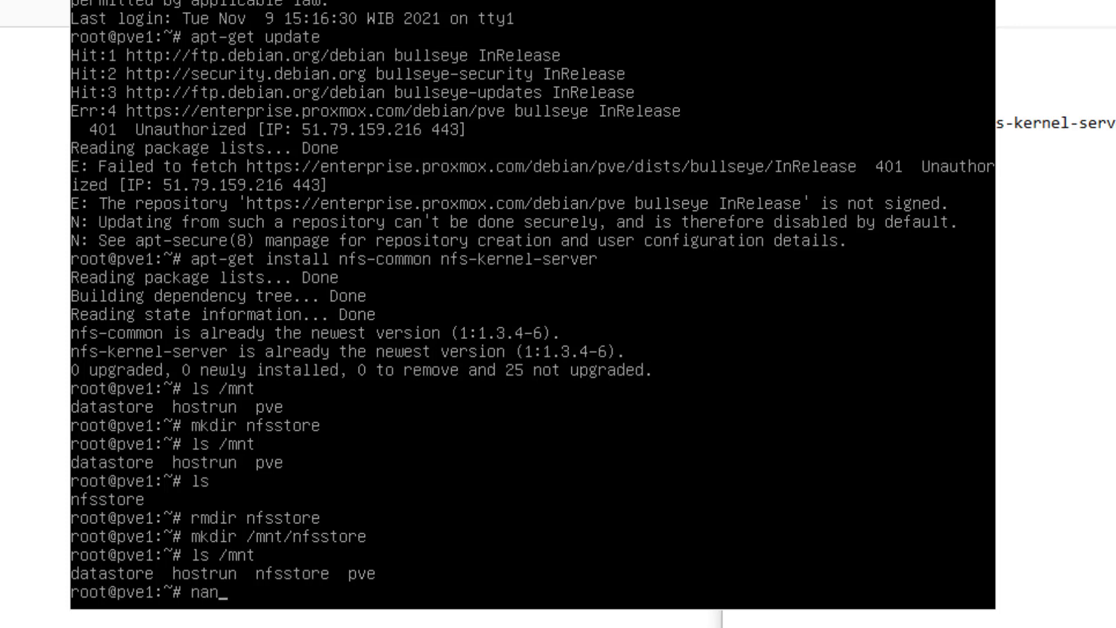
Edit /etc/exports in nano and add the entry /mnt/nfsstore 192.168.67.0/255.255.255.0(rw) below the commented examples
{"action": "type", "text": "o /etc/"}
{"action": "type", "text": "exports"}
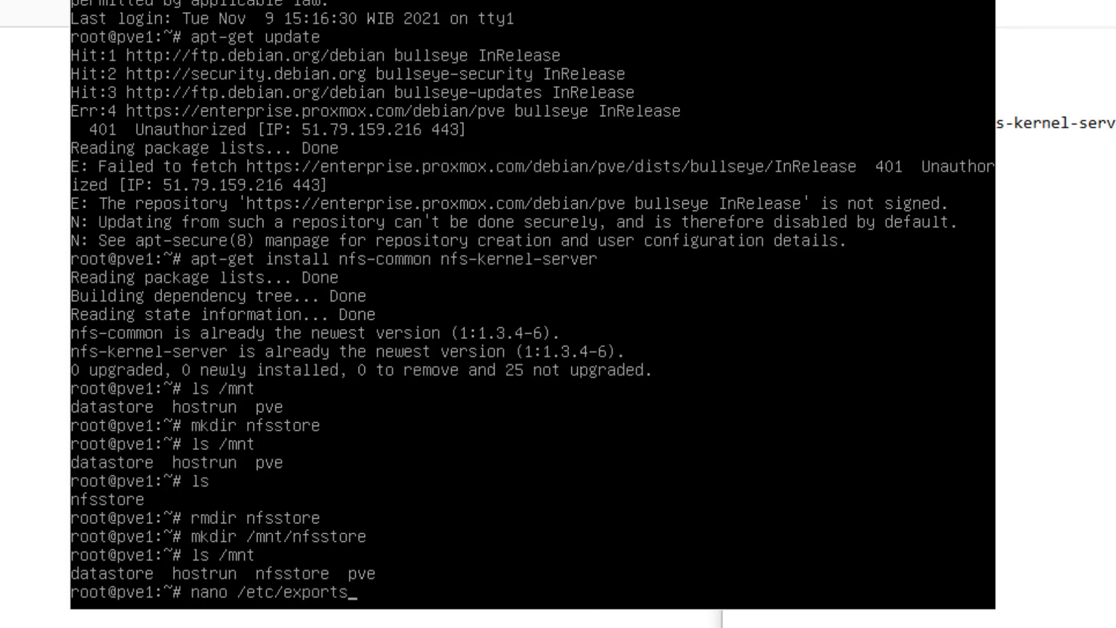
{"action": "key", "text": "Return"}
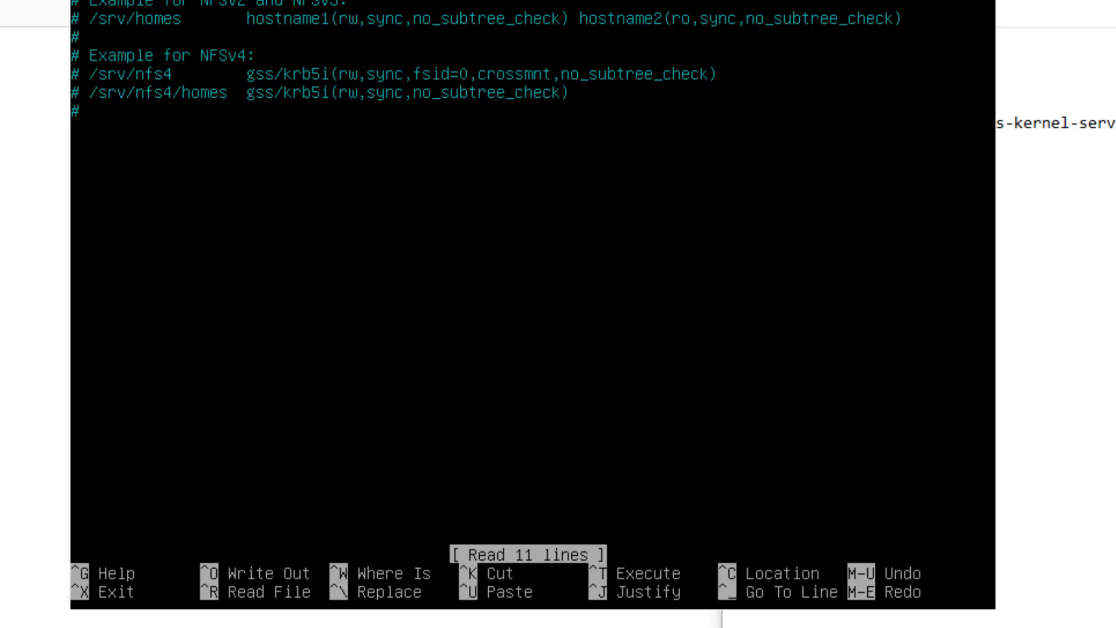
{"action": "type", "text": "/mnt/nfsstore"}
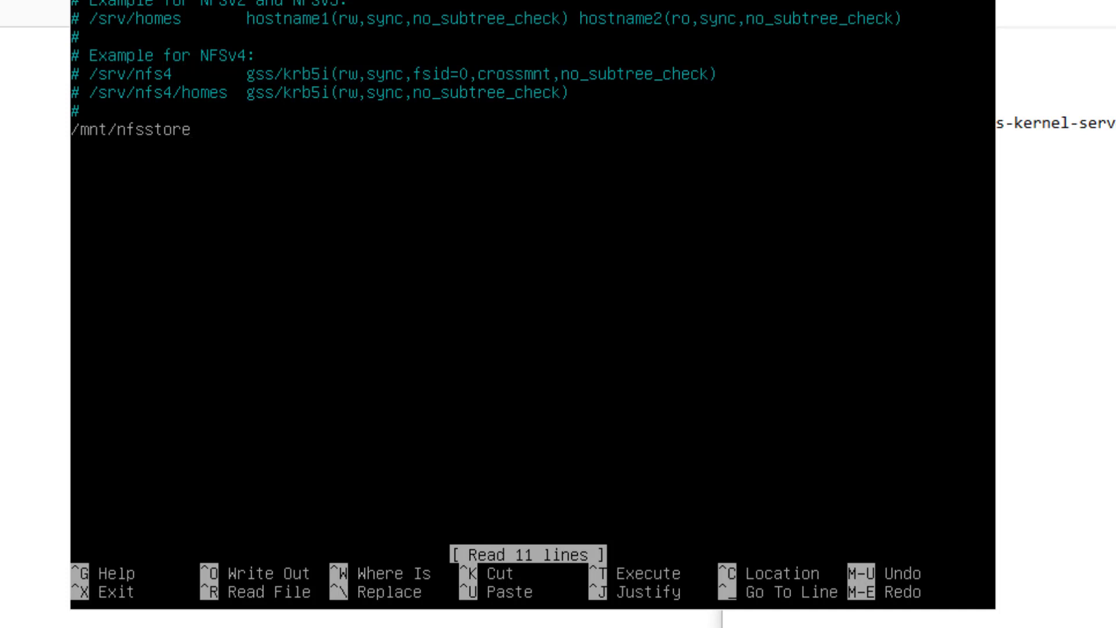
{"action": "type", "text": "19"}
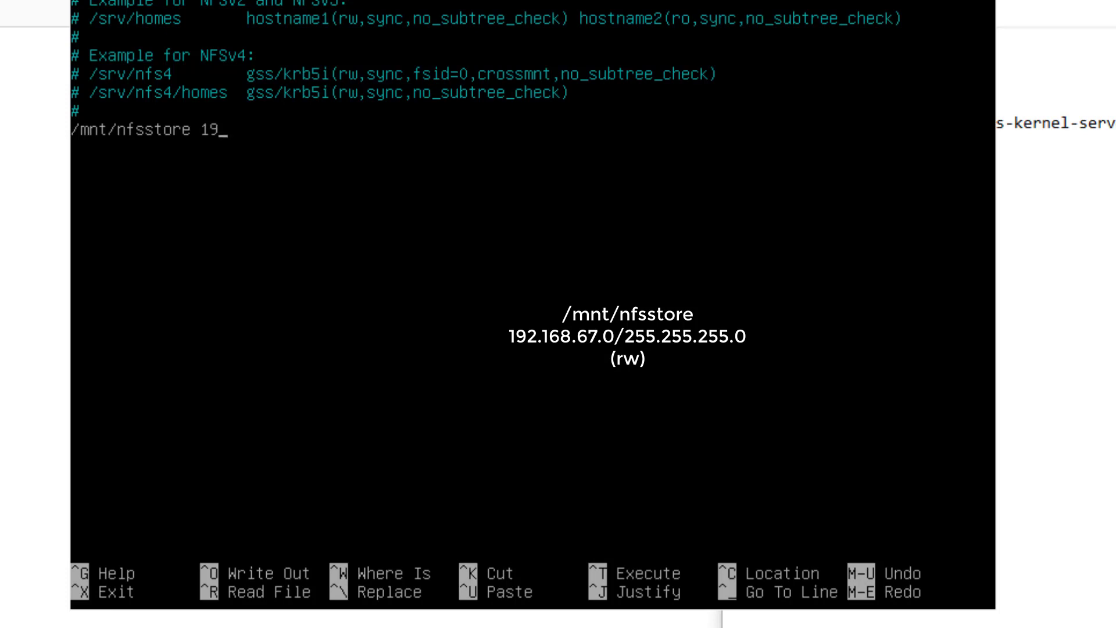
{"action": "type", "text": "2.168.67.0"}
{"action": "type", "text": "/255"}
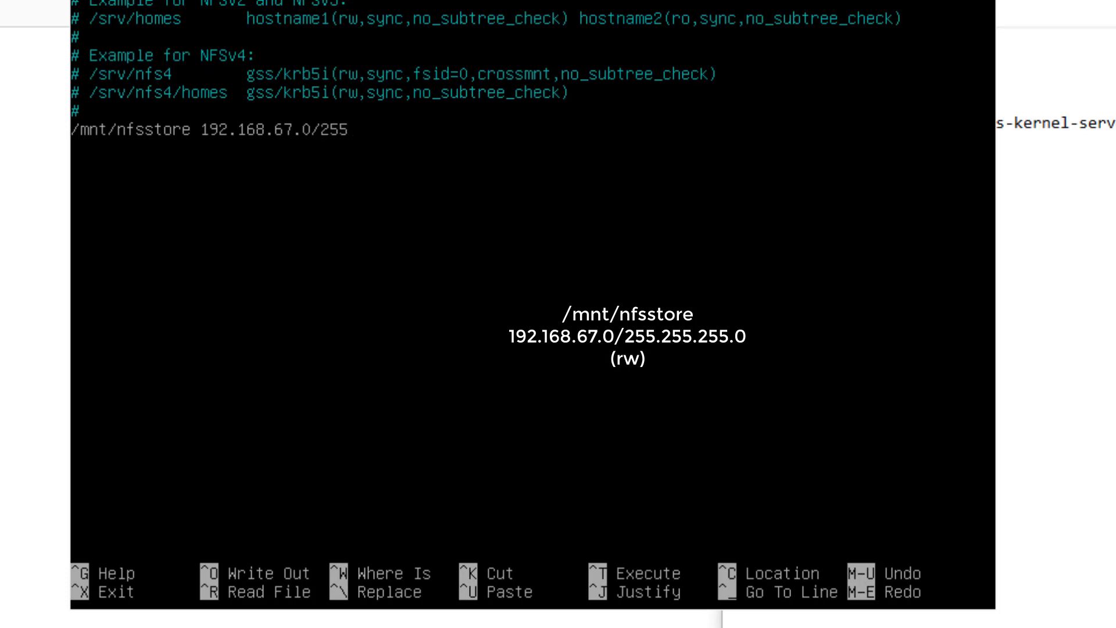
{"action": "type", "text": ".255.255.0("}
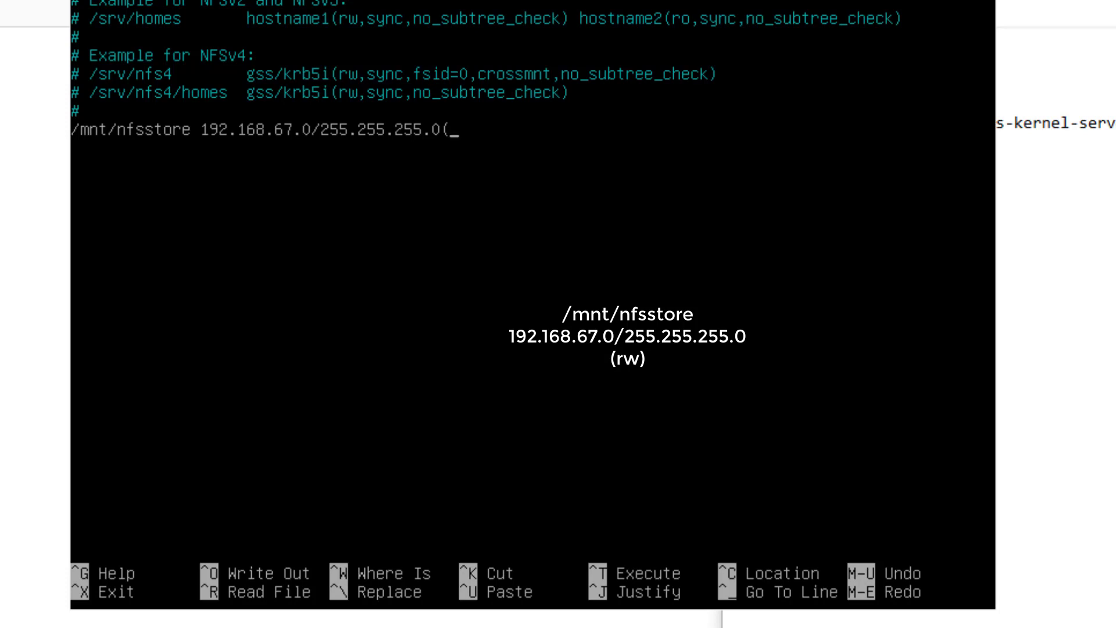
{"action": "type", "text": "rw)"}
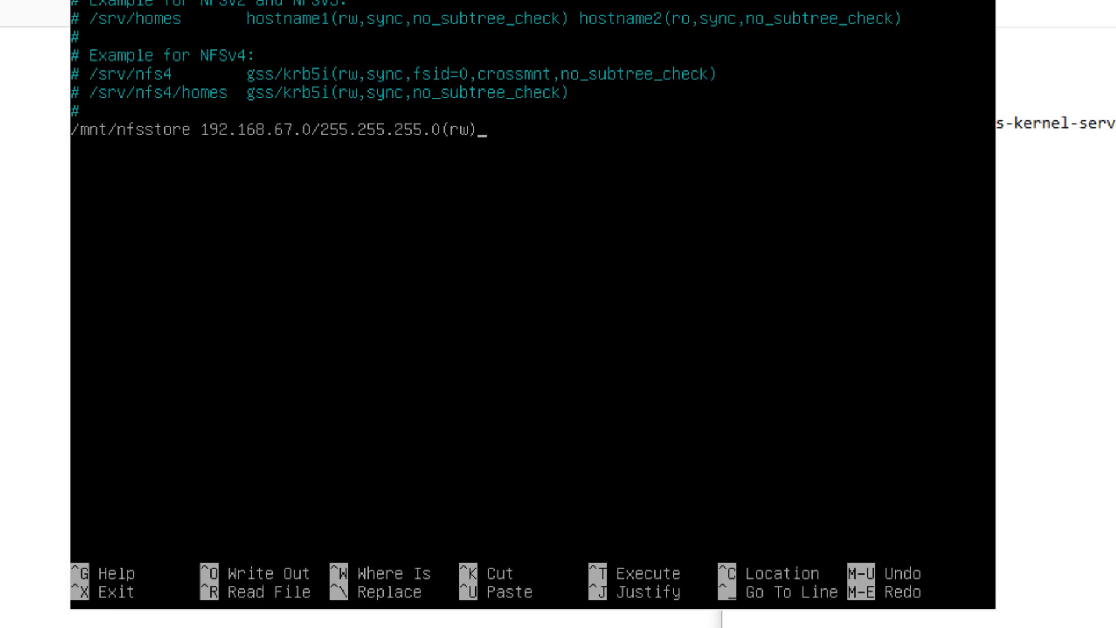
Add a second export line, /mnt/datastore 192.168.67.0/255.255.255.0(rw), and save /etc/exports on exit
{"action": "key", "text": "Return"}
{"action": "type", "text": "/mnt/datastore"}
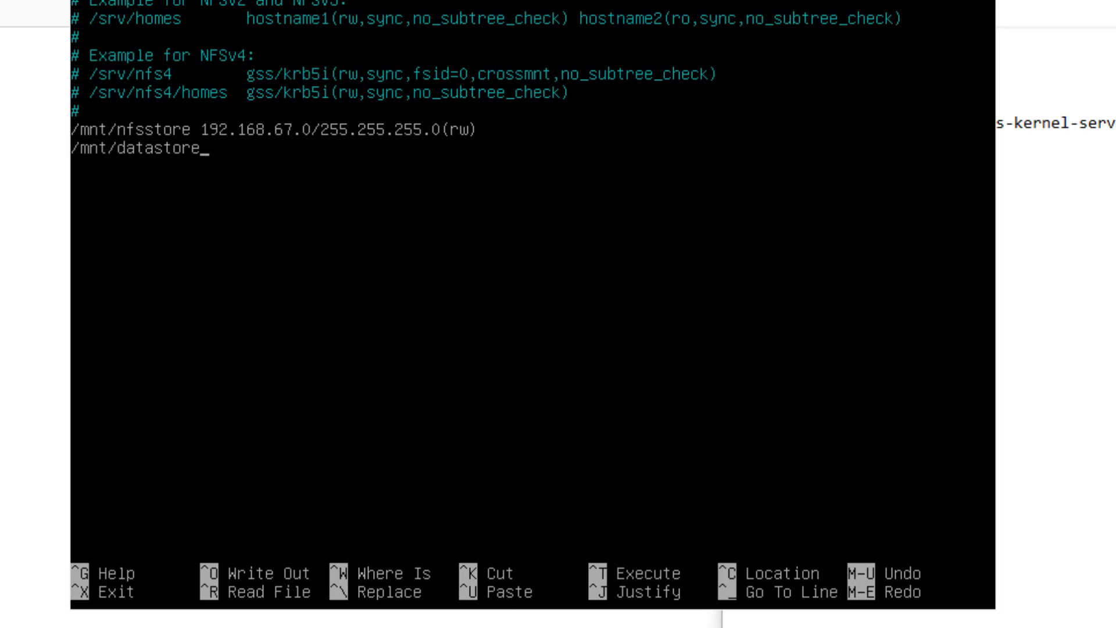
{"action": "type", "text": " 192.168.67.0/255"}
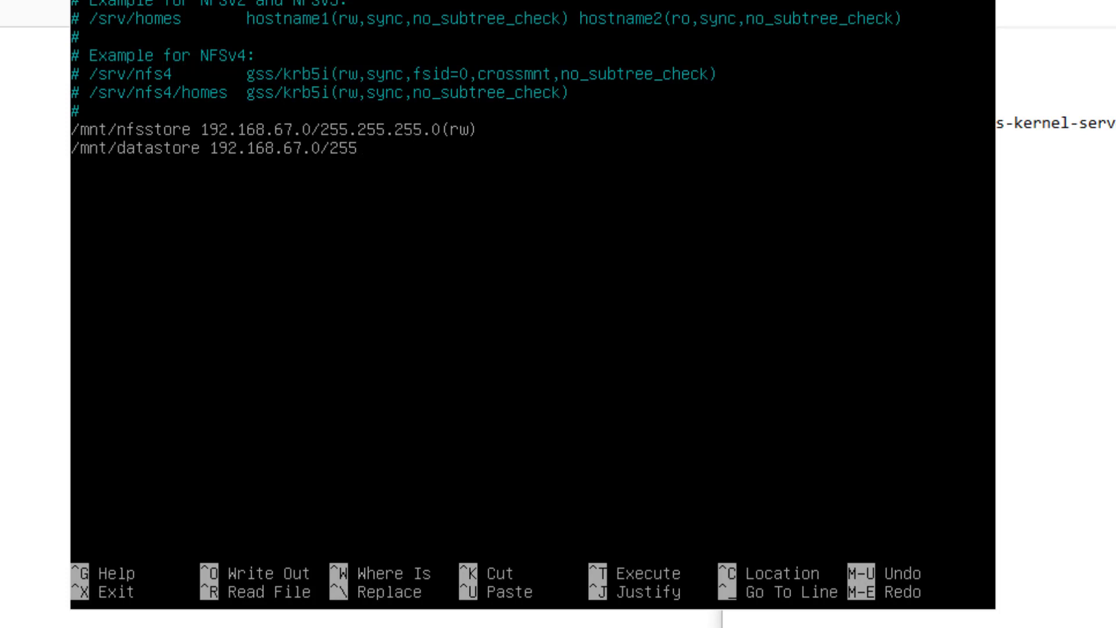
{"action": "type", "text": ".255.255.0(rw)"}
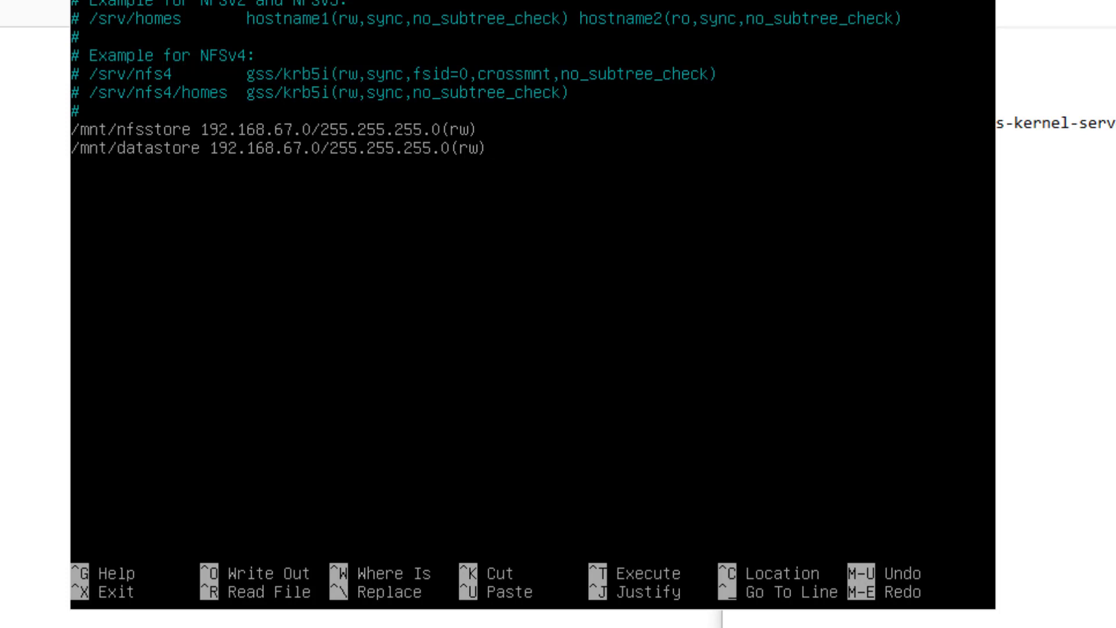
{"action": "key", "text": "ctrl+x"}
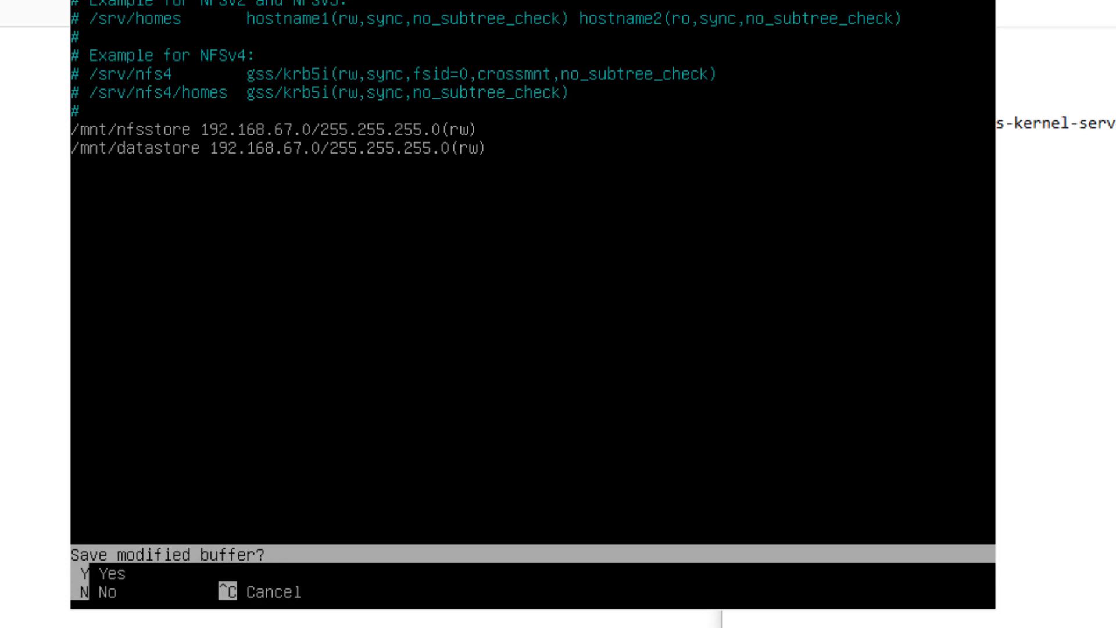
{"action": "key", "text": "y"}
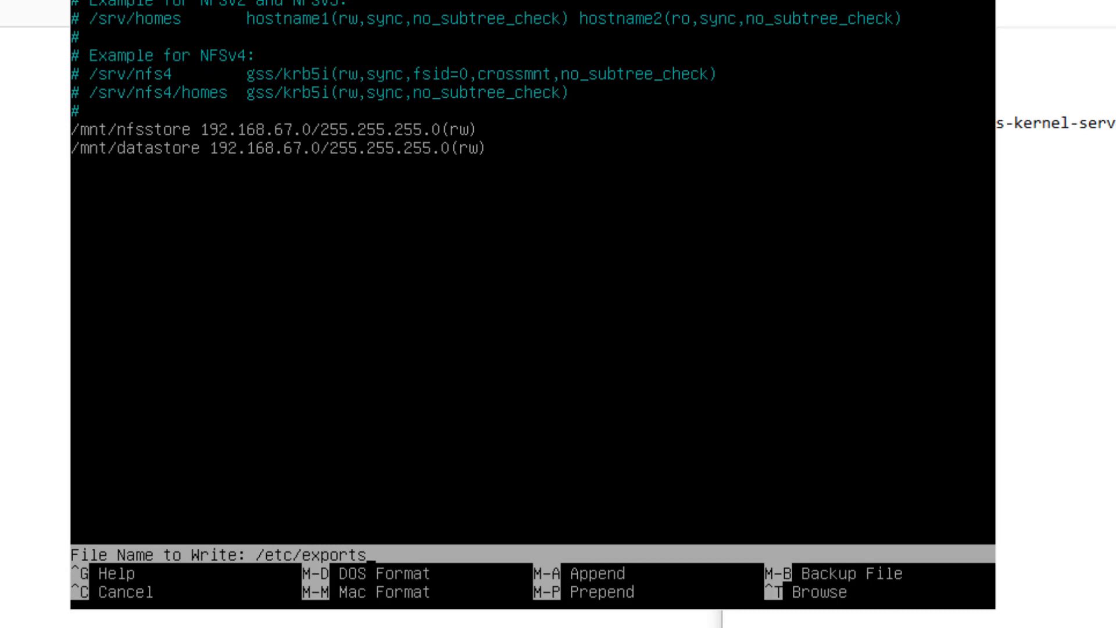
{"action": "key", "text": "Return"}
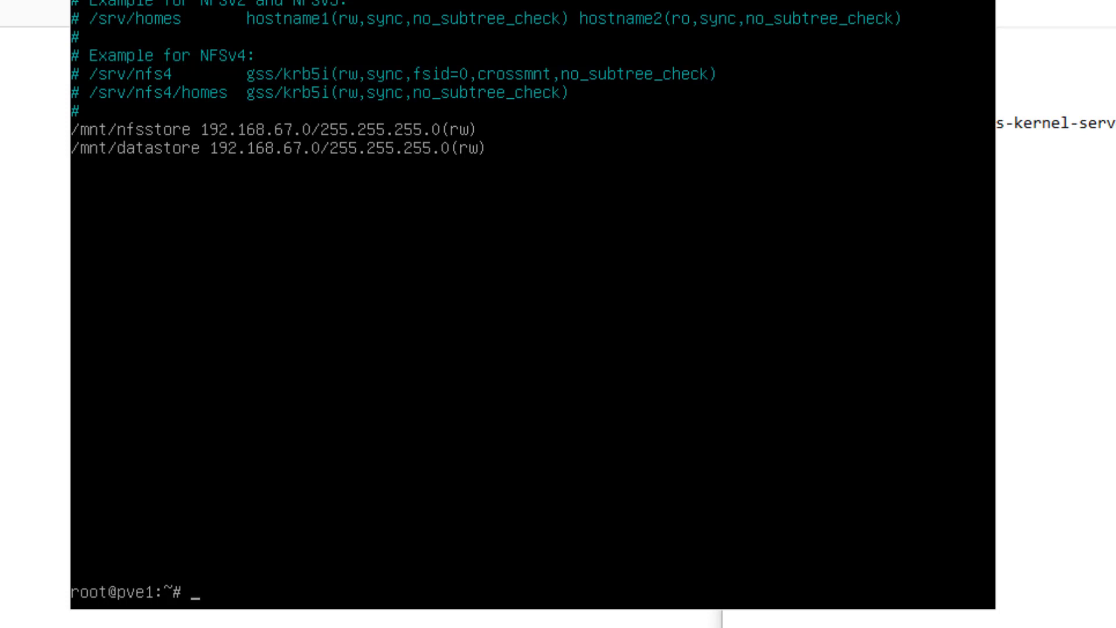
Reboot PVE1 and log back in to its console as root with the account password
{"action": "type", "text": "reboot"}
{"action": "key", "text": "Return"}
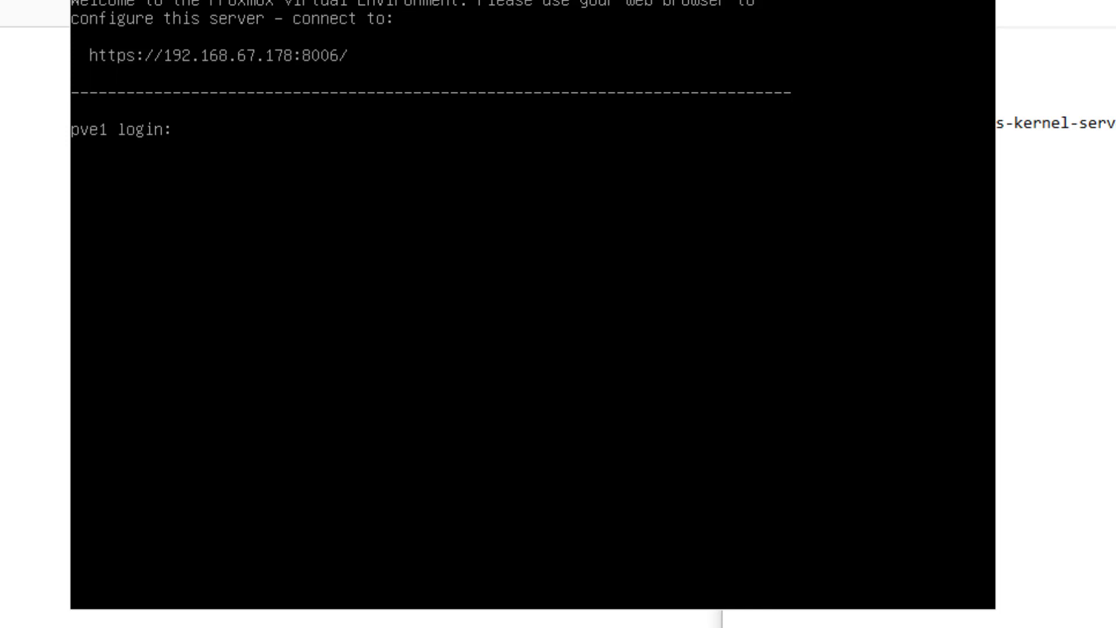
{"action": "type", "text": "root"}
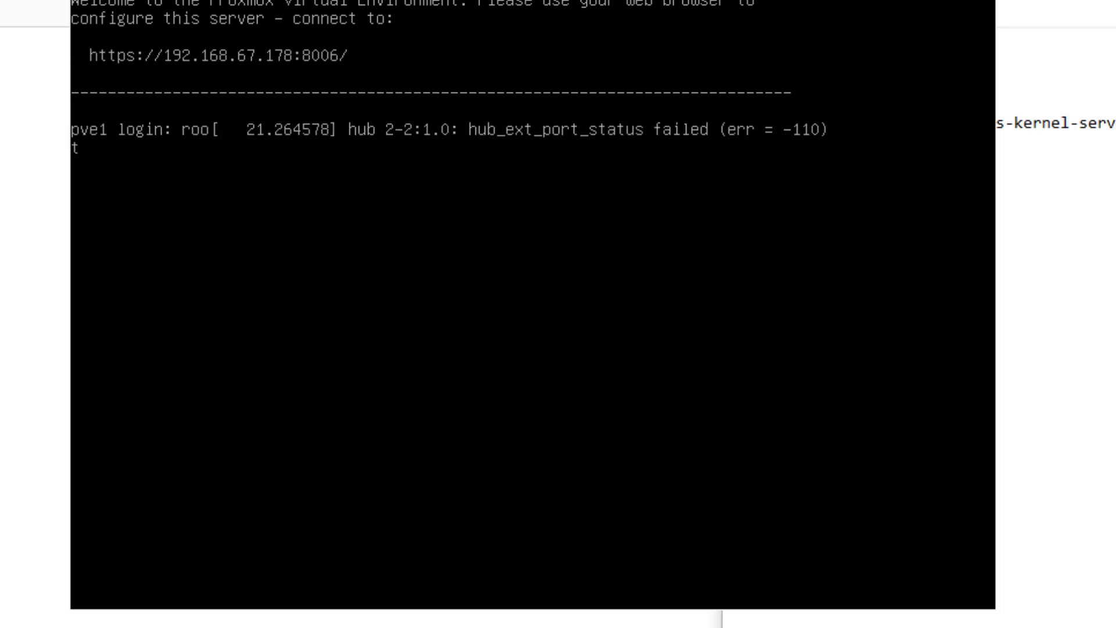
{"action": "key", "text": "Return"}
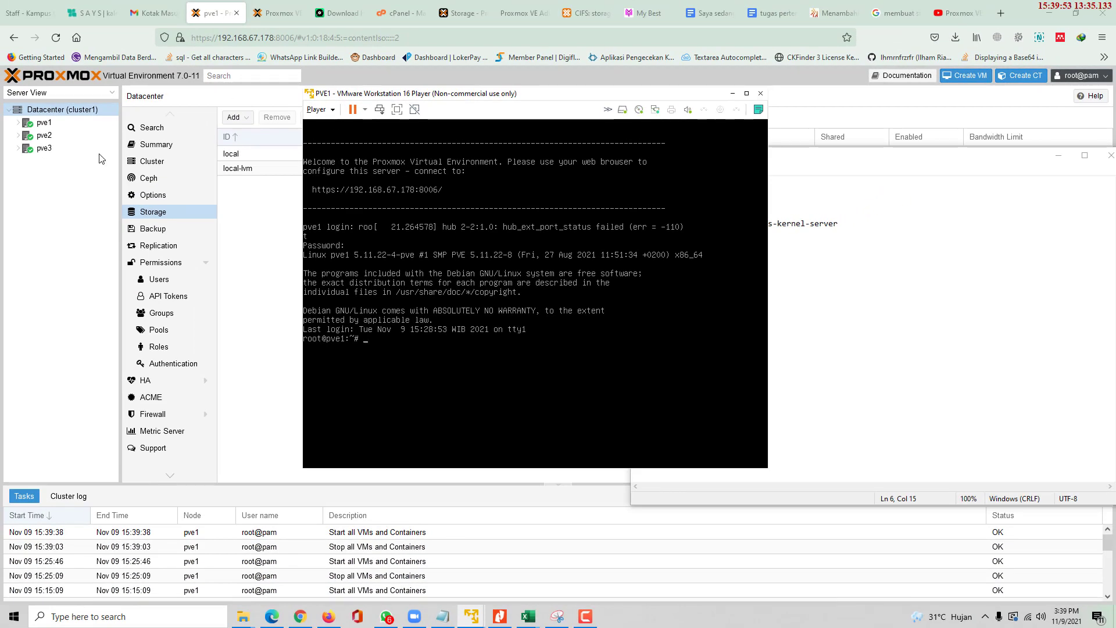
Switch to the Proxmox web interface in the browser, reload it from 192.168.67.178:8006 and show the datacenter's storage list
{"action": "left_click", "coordinate": [73, 228]}
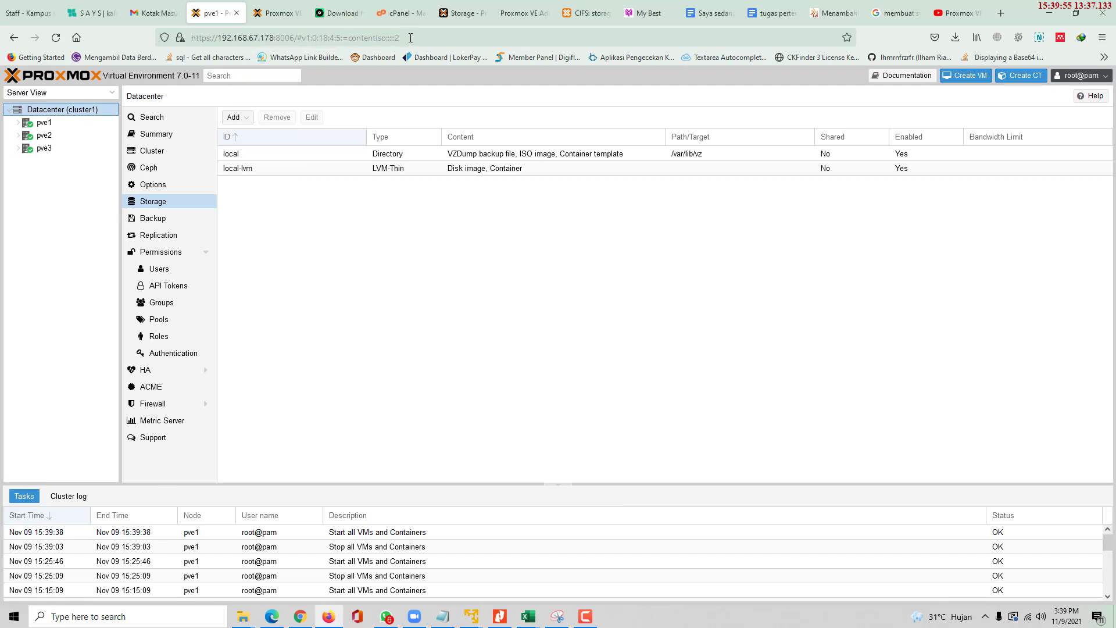
{"action": "left_click_drag", "start_coordinate": [400, 37], "coordinate": [294, 38]}
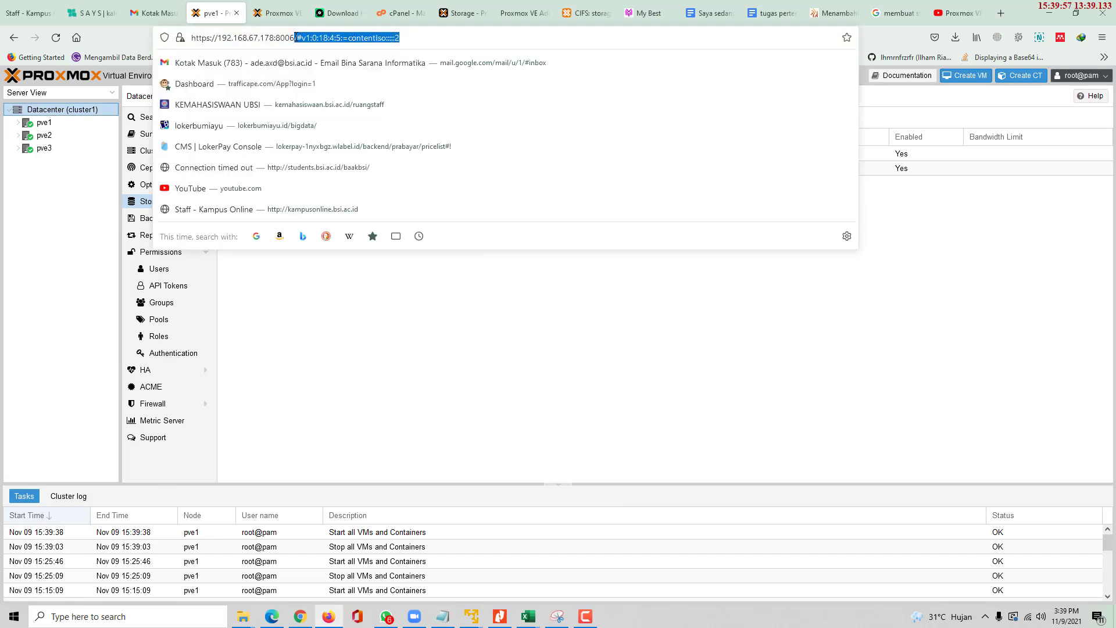
{"action": "key", "text": "BackSpace"}
{"action": "key", "text": "Return"}
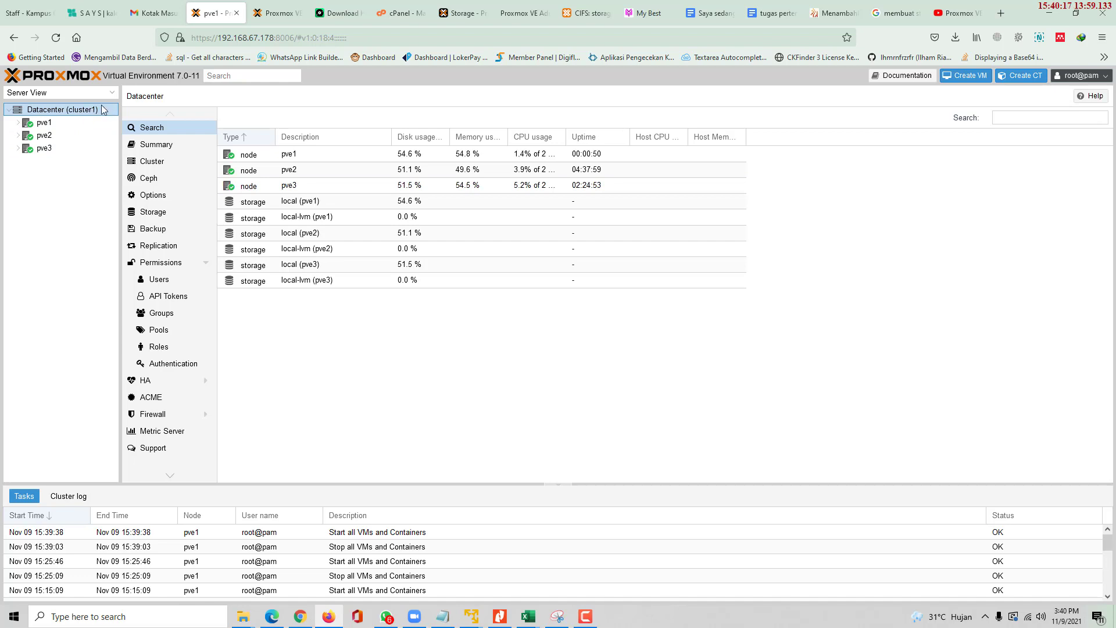
{"action": "left_click", "coordinate": [159, 214]}
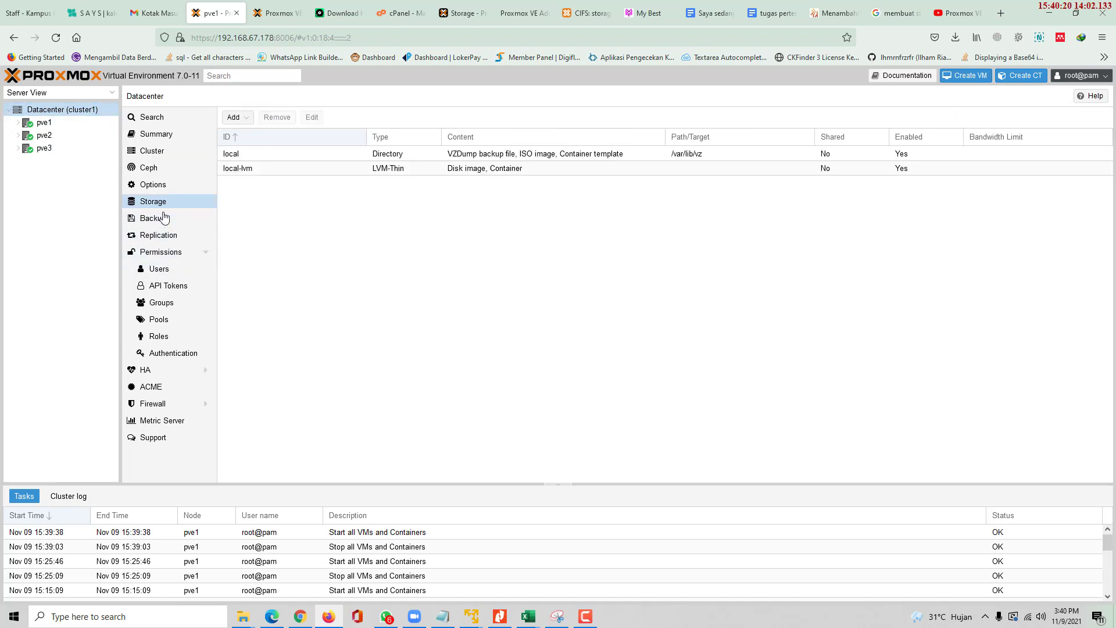
Start a new NFS storage with ID nfsstore-share, server 192.168.67.178 and export /mnt/nfsstore
{"action": "left_click", "coordinate": [247, 117]}
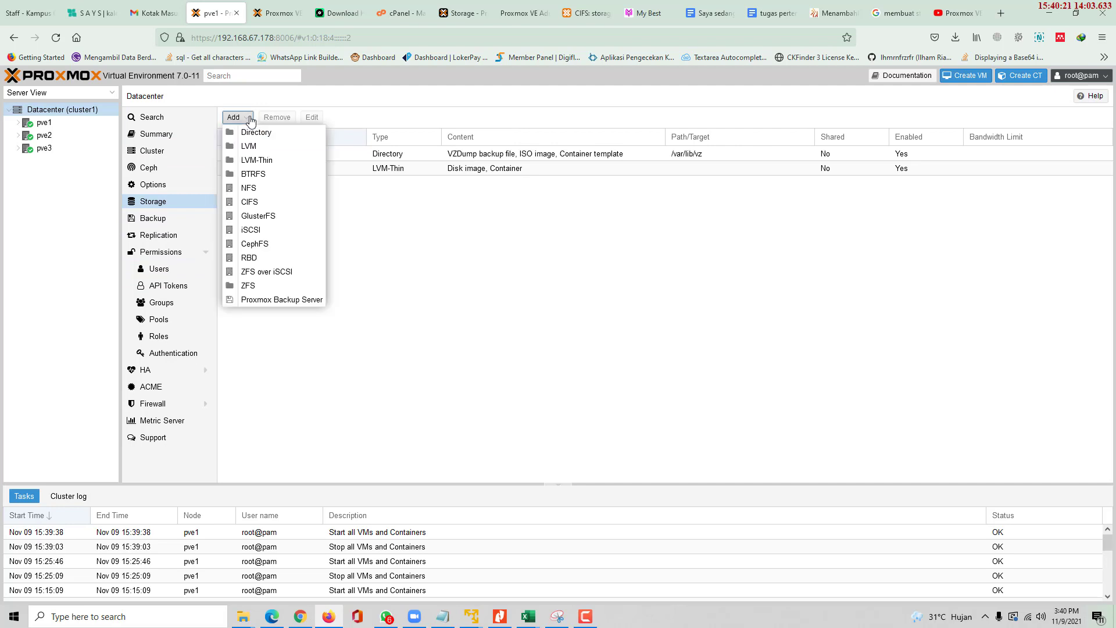
{"action": "left_click", "coordinate": [249, 189]}
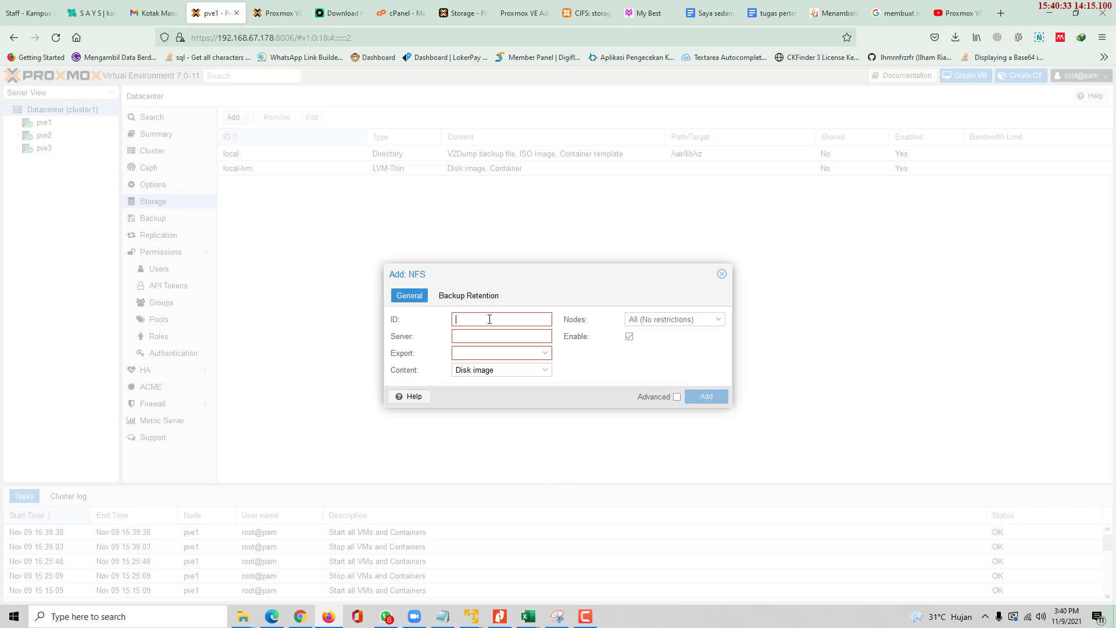
{"action": "type", "text": "nfsstore-share"}
{"action": "left_click", "coordinate": [533, 336]}
{"action": "type", "text": "1"}
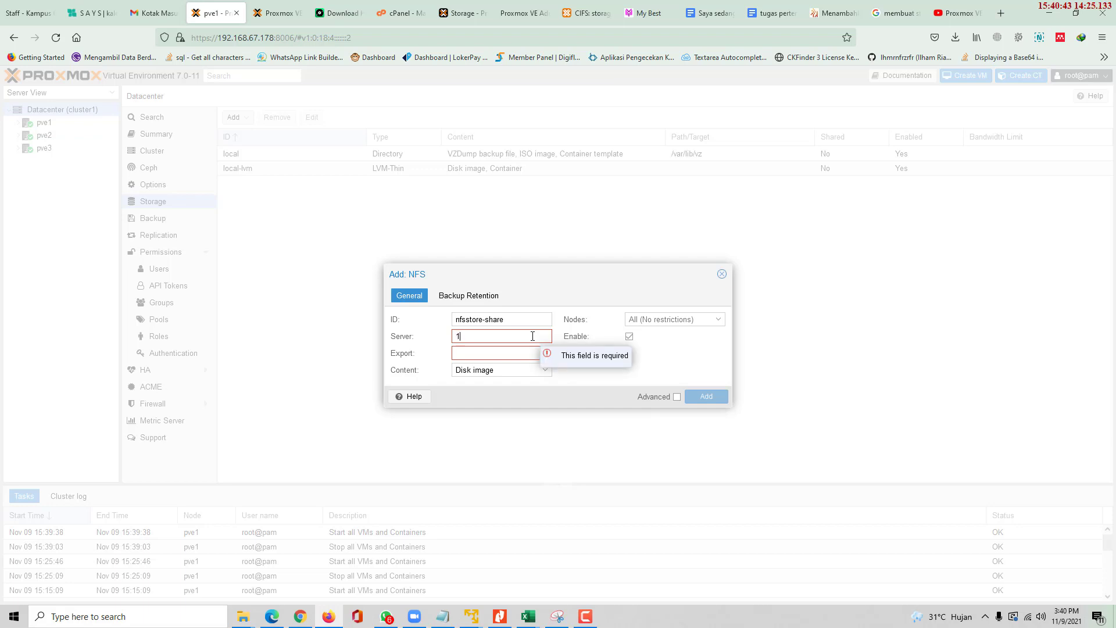
{"action": "type", "text": "92.168.67."}
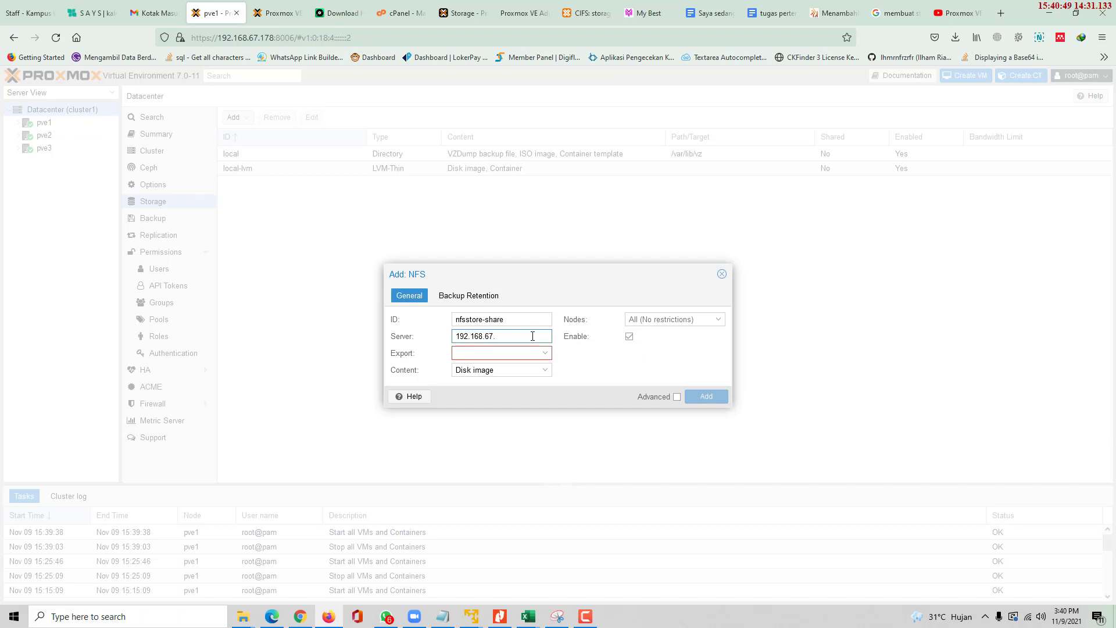
{"action": "type", "text": "178"}
{"action": "left_click", "coordinate": [574, 352]}
{"action": "left_click", "coordinate": [548, 354]}
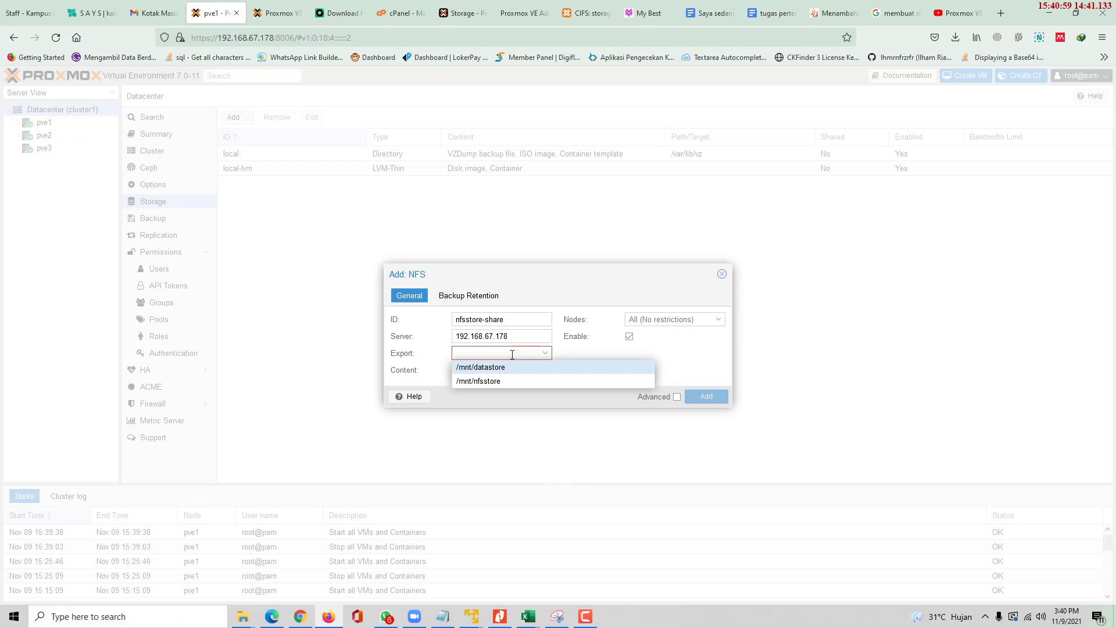
{"action": "left_click", "coordinate": [504, 386]}
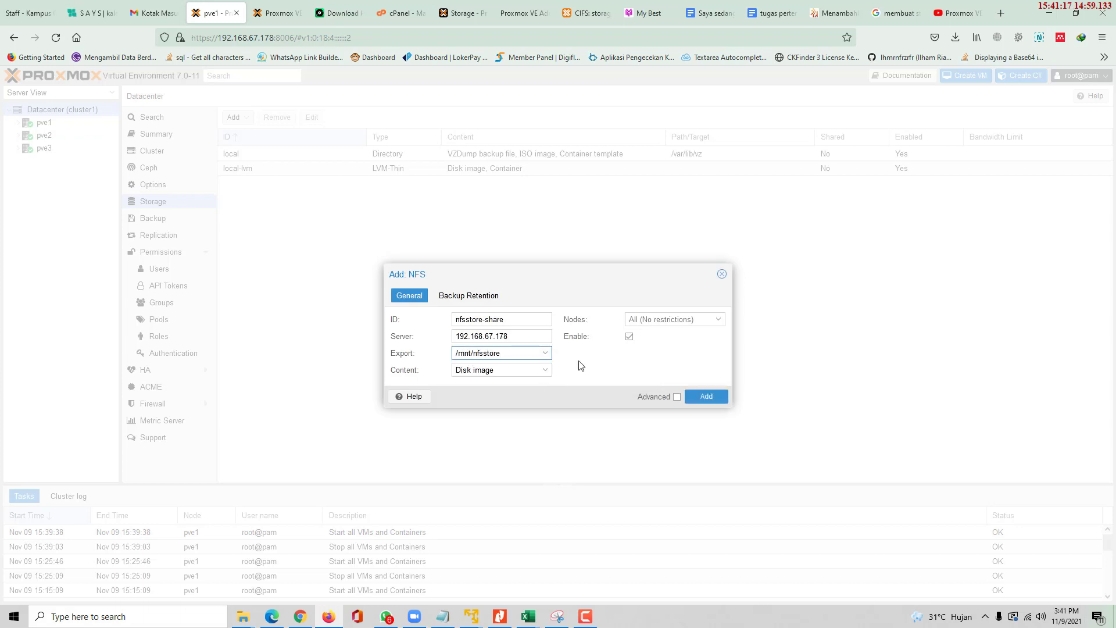
Allow ISO image, VZDump backup file, Container template, Snippets and Container content besides Disk image, and try to add the storage
{"action": "left_click", "coordinate": [542, 371]}
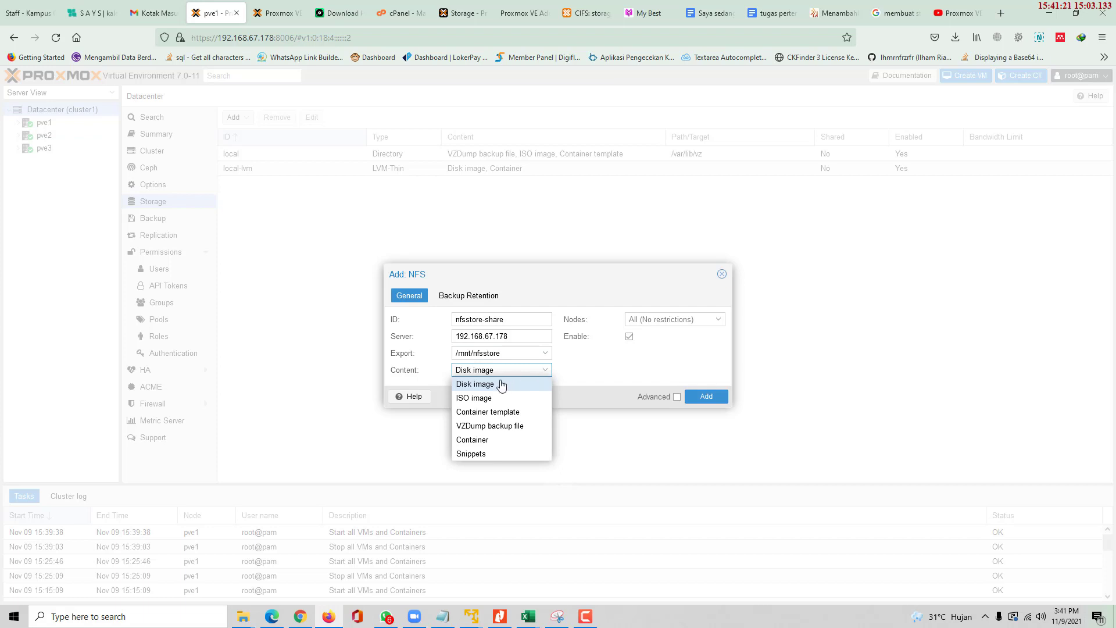
{"action": "left_click", "coordinate": [476, 400]}
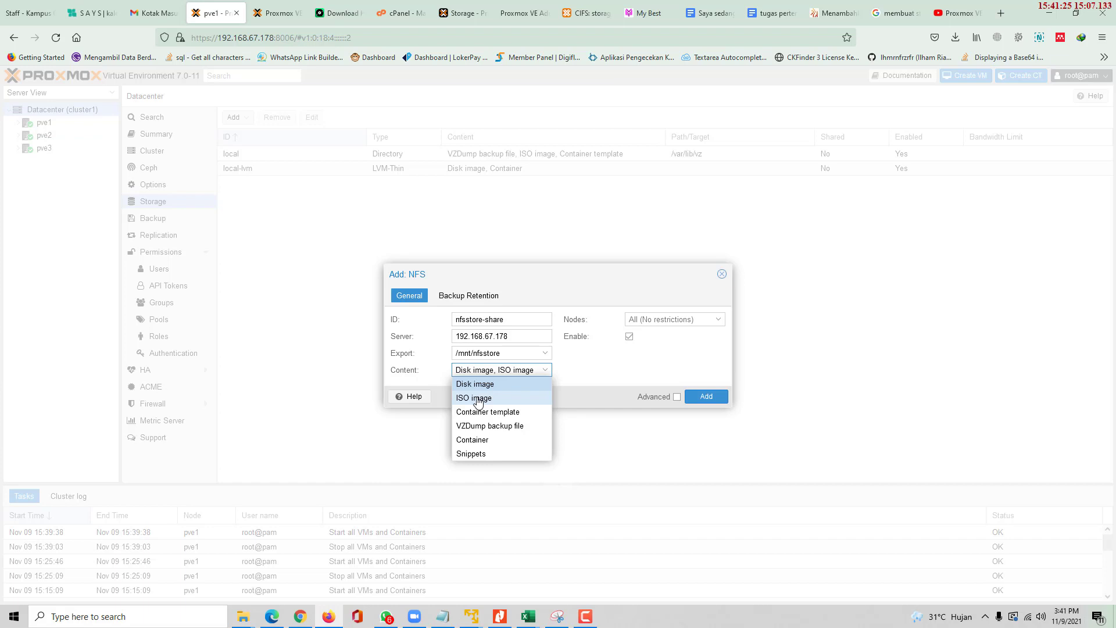
{"action": "left_click", "coordinate": [508, 429]}
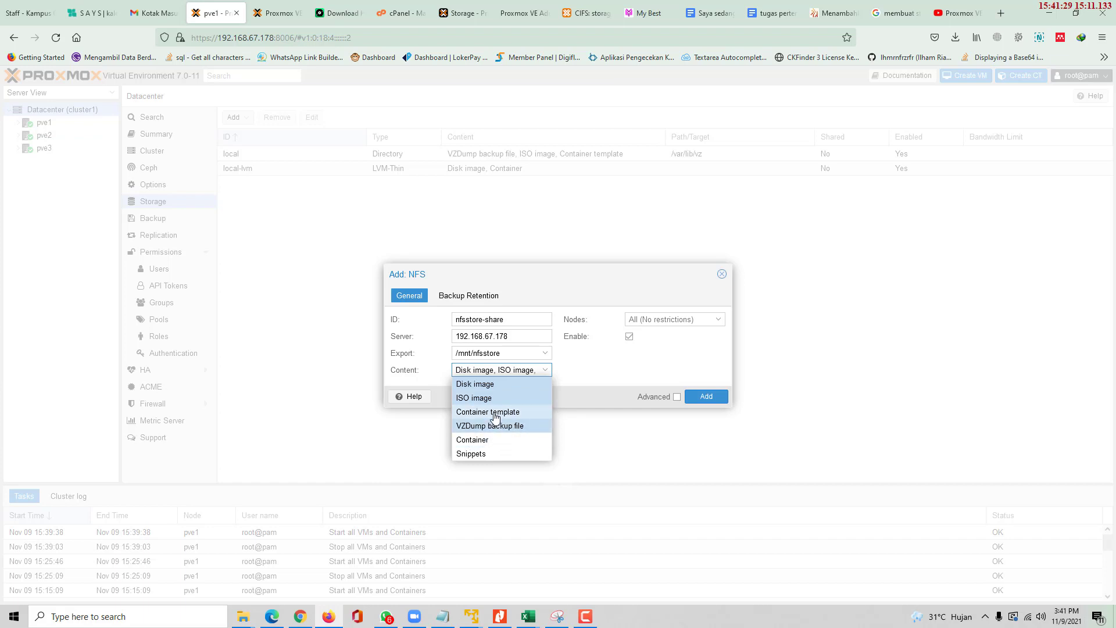
{"action": "left_click", "coordinate": [495, 414]}
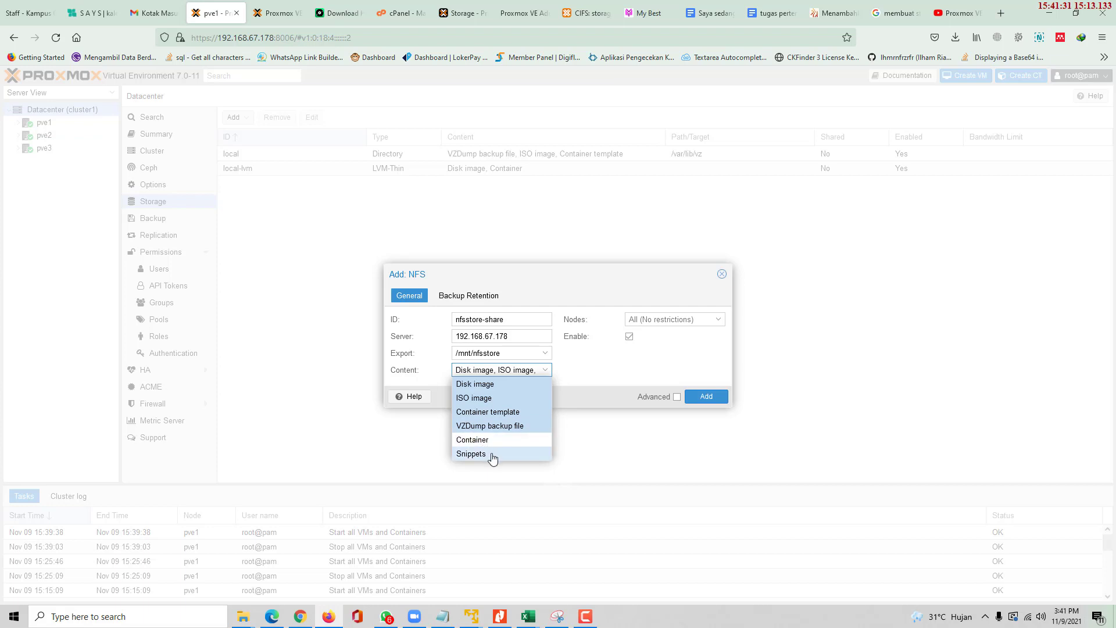
{"action": "left_click", "coordinate": [493, 454]}
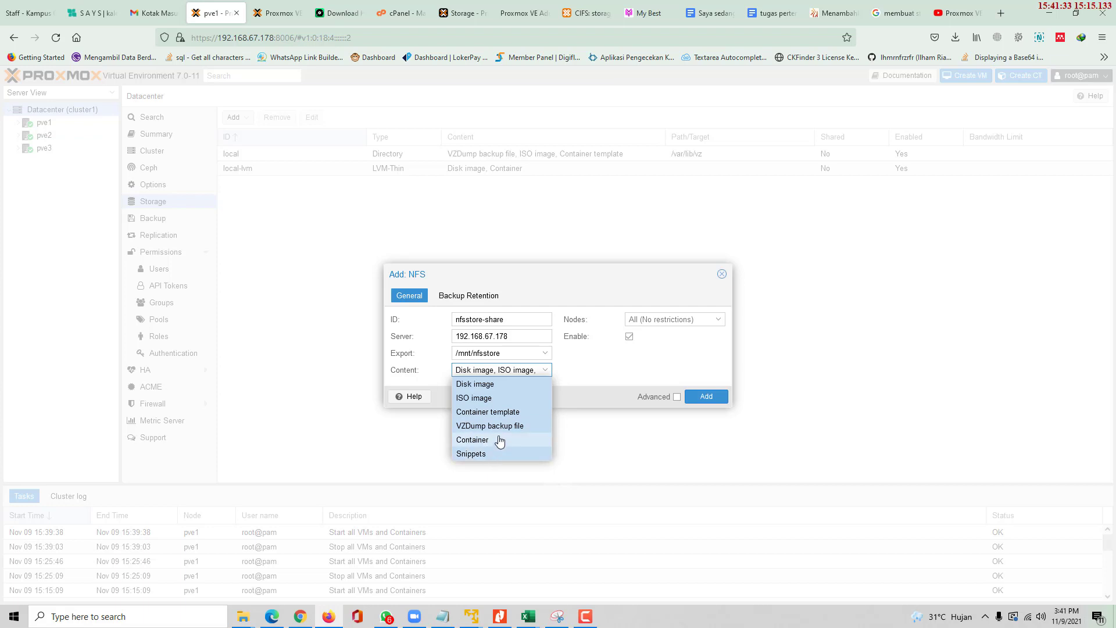
{"action": "left_click", "coordinate": [499, 440]}
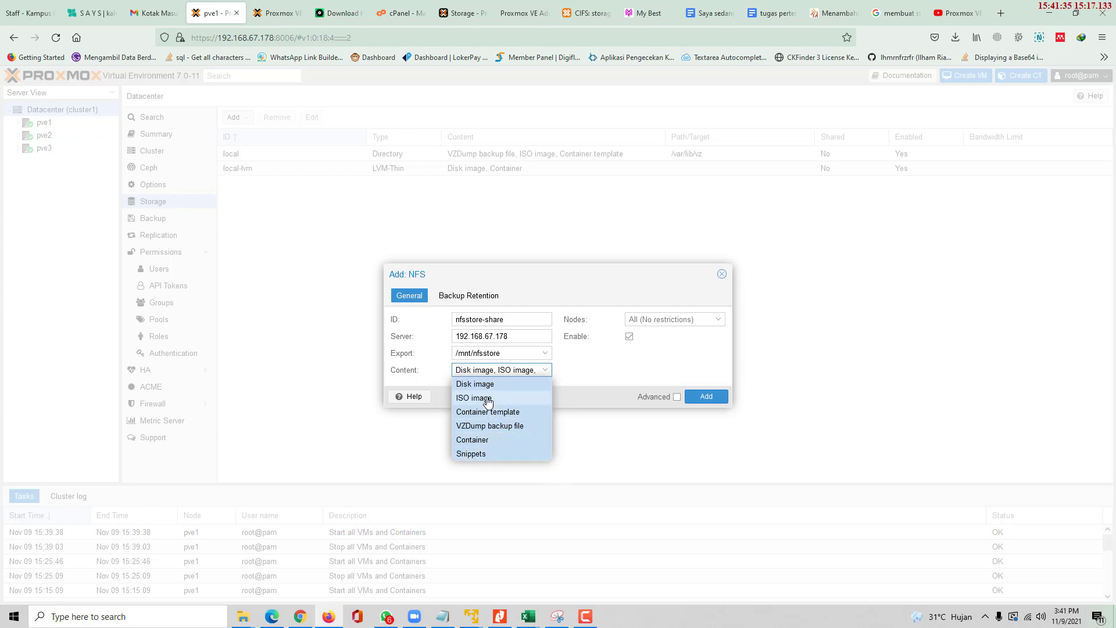
{"action": "left_click", "coordinate": [620, 379]}
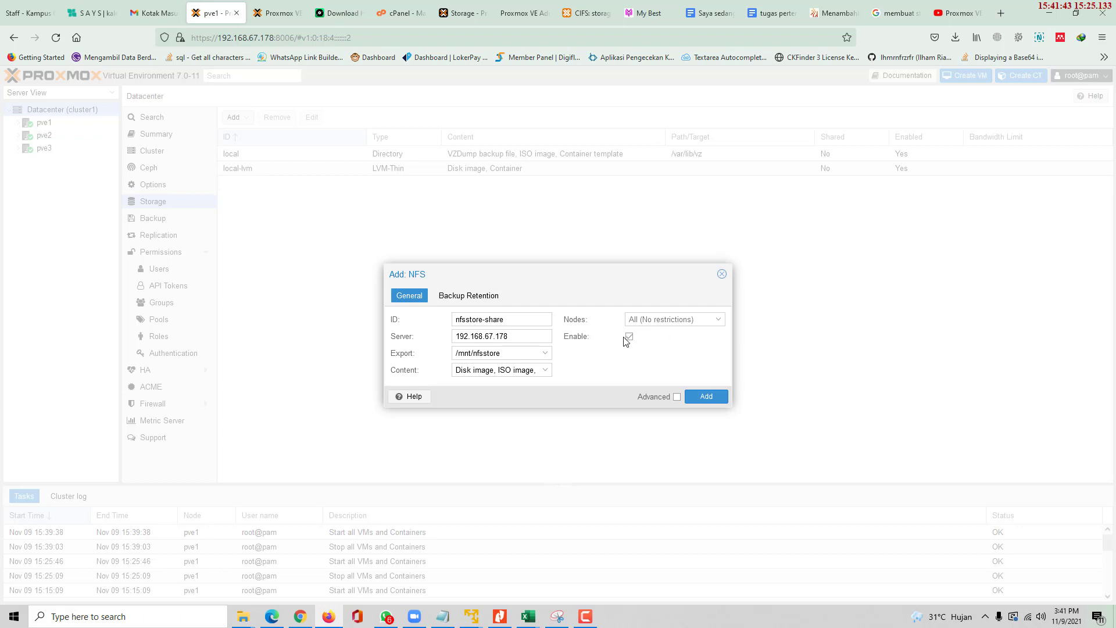
{"action": "left_click", "coordinate": [707, 397]}
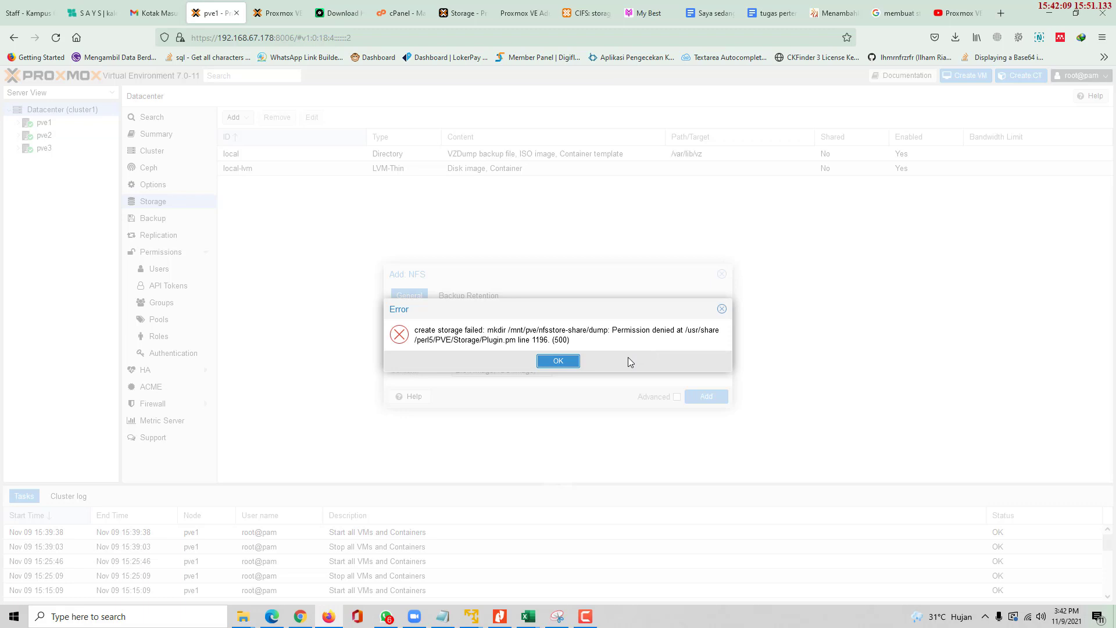
{"action": "left_click", "coordinate": [558, 361]}
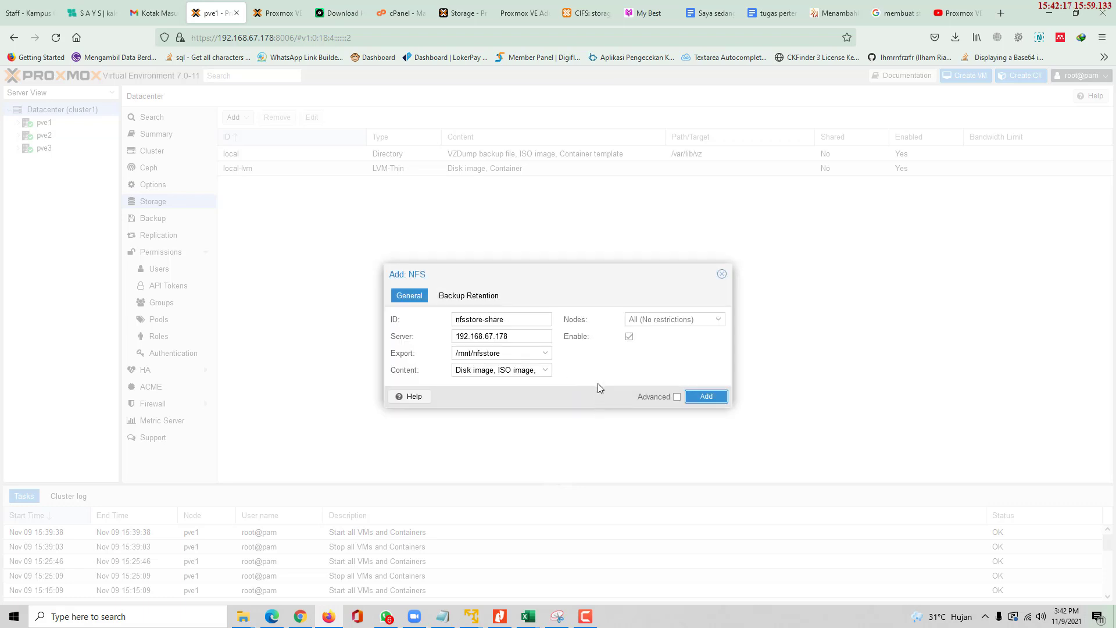
Switch to the PVE1 console in VMware and open up the shared directory's permissions with chmod 777 /mnt/nfsstore
{"action": "mouse_move", "coordinate": [471, 616]}
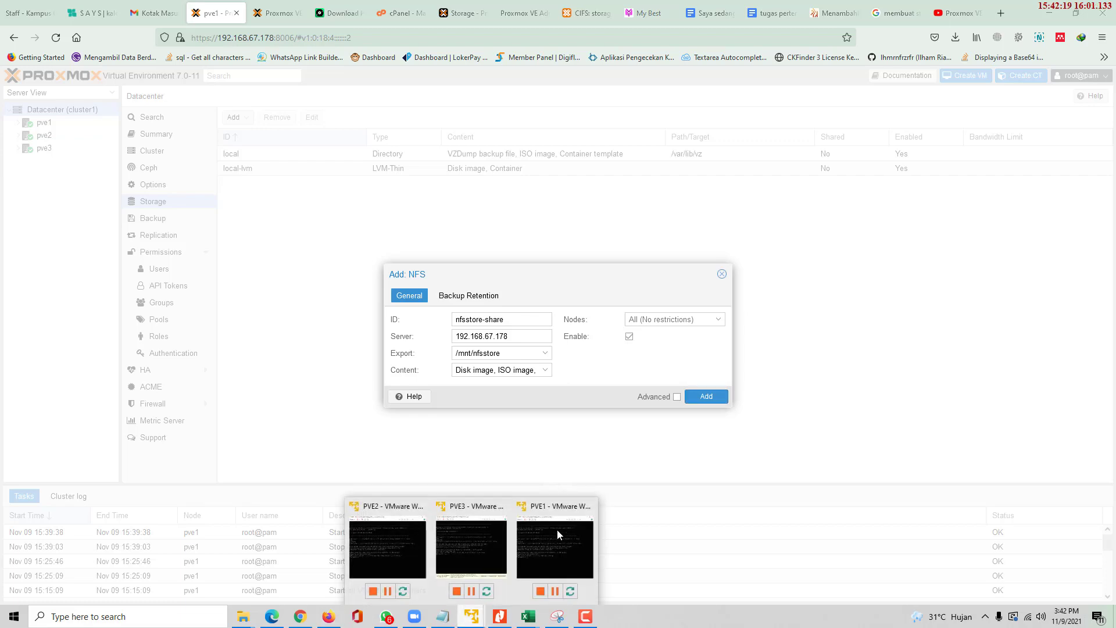
{"action": "left_click", "coordinate": [557, 534]}
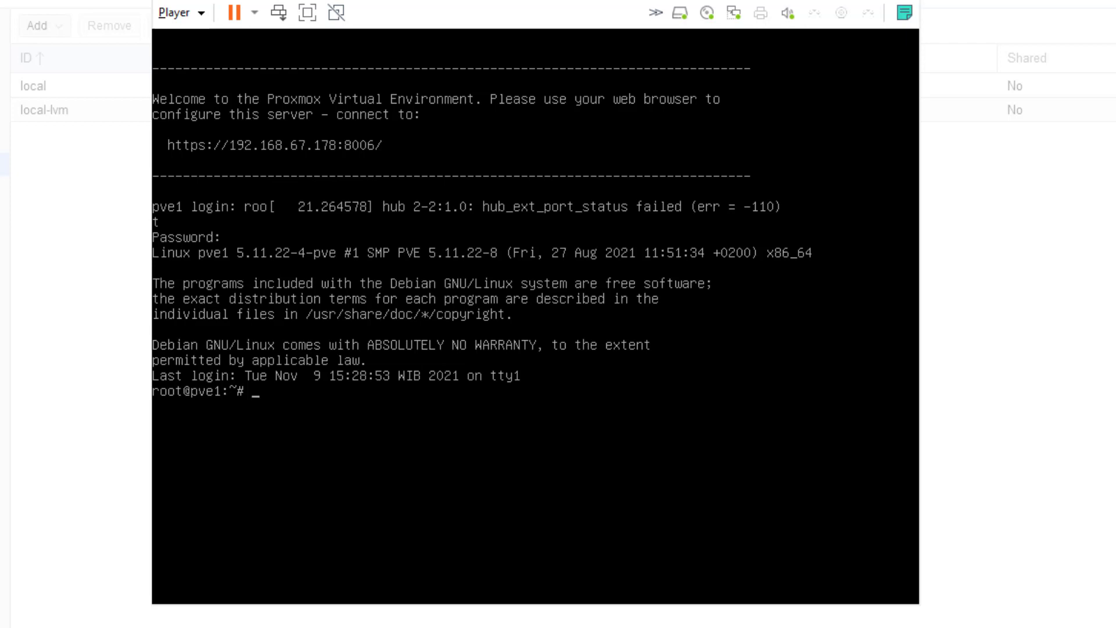
{"action": "type", "text": "chmod 777 /"}
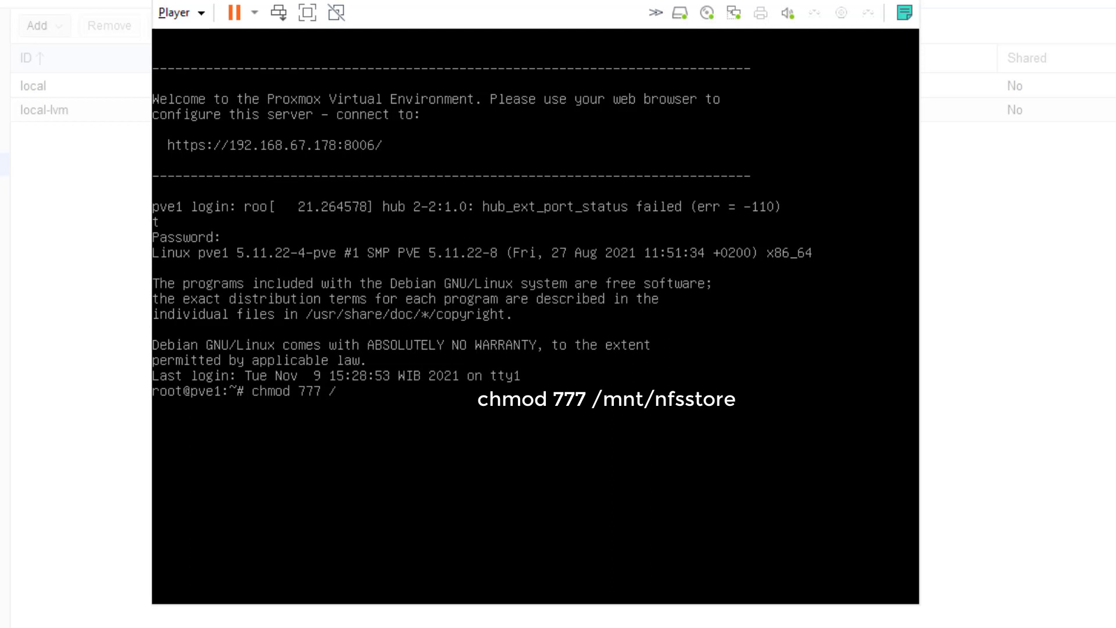
{"action": "type", "text": "mnt/nfsstore"}
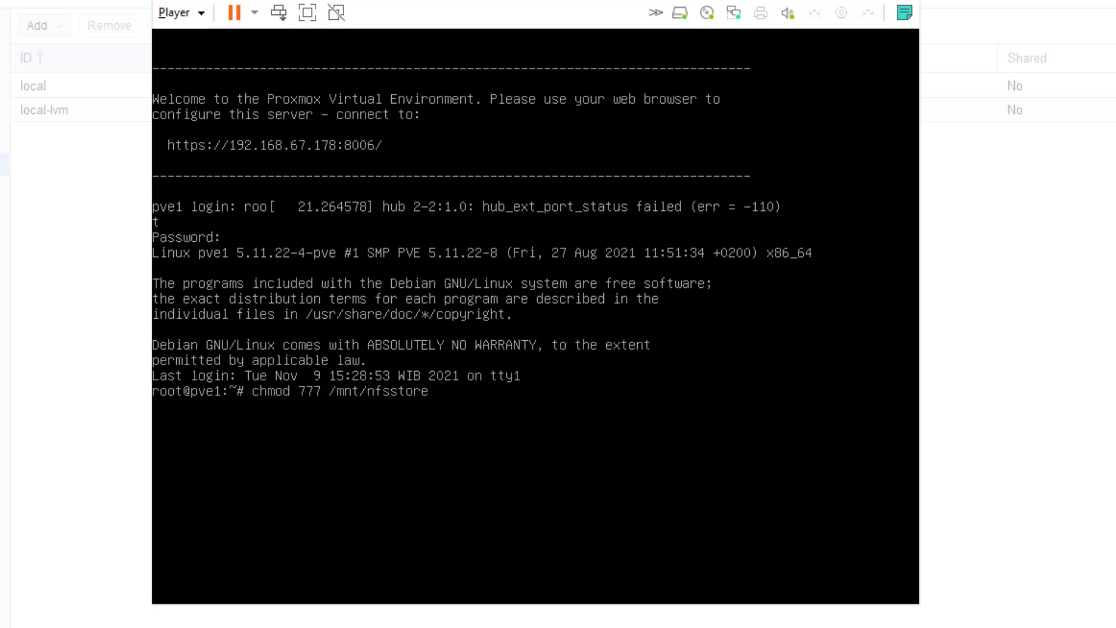
{"action": "key", "text": "Return"}
Return to the Add: NFS dialog in the browser, reselect the /mnt/nfsstore export and add the nfsstore-share storage
{"action": "left_click", "coordinate": [89, 327]}
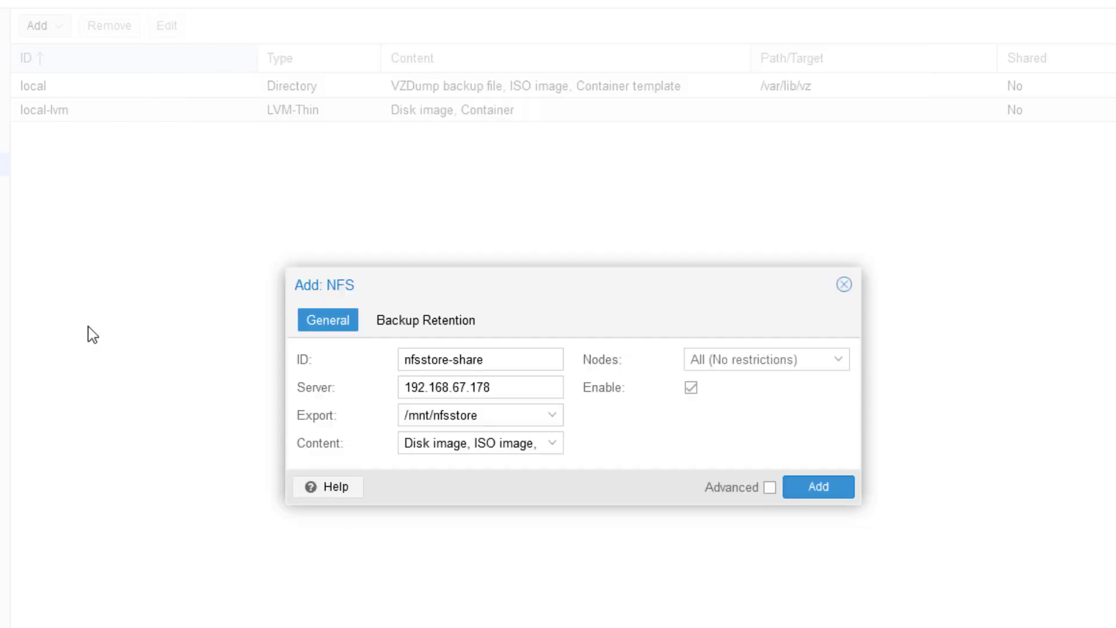
{"action": "left_click", "coordinate": [553, 415]}
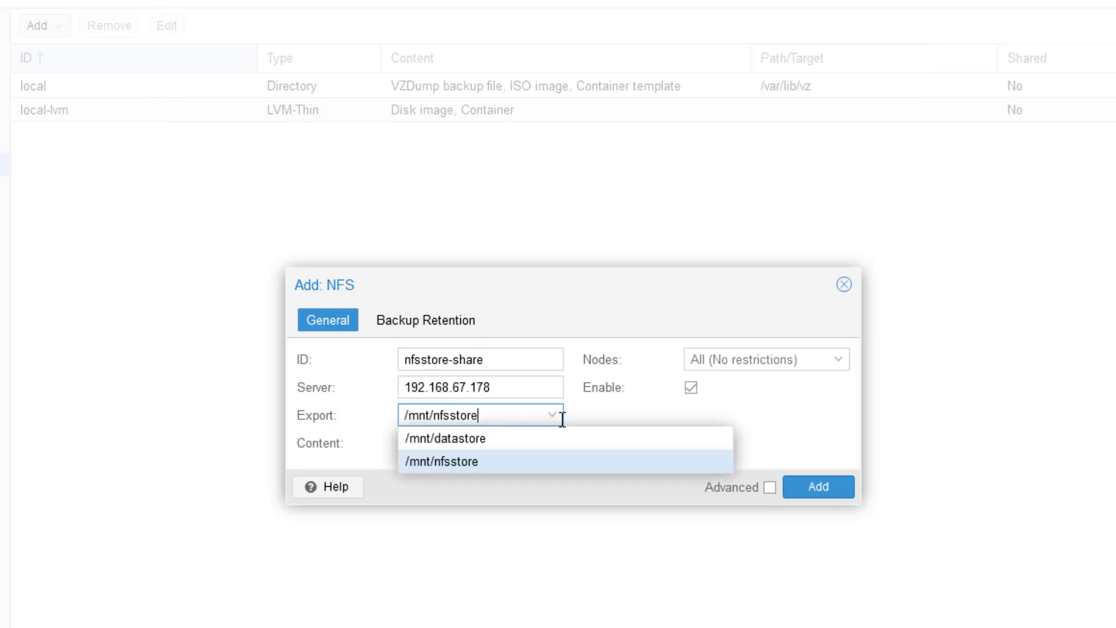
{"action": "left_click", "coordinate": [536, 464]}
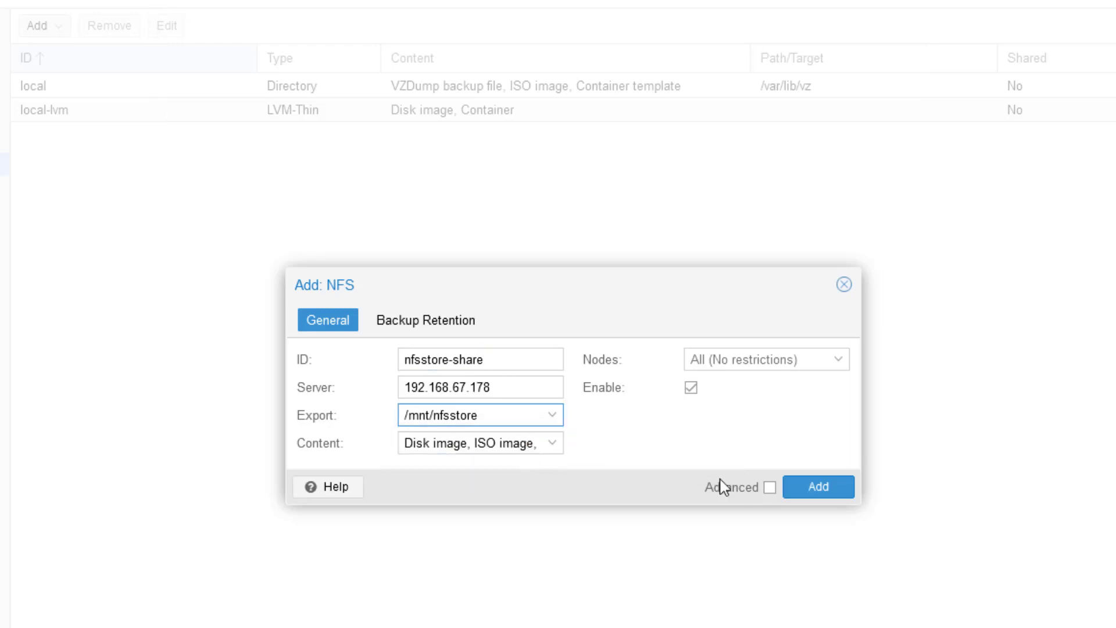
{"action": "left_click", "coordinate": [820, 487]}
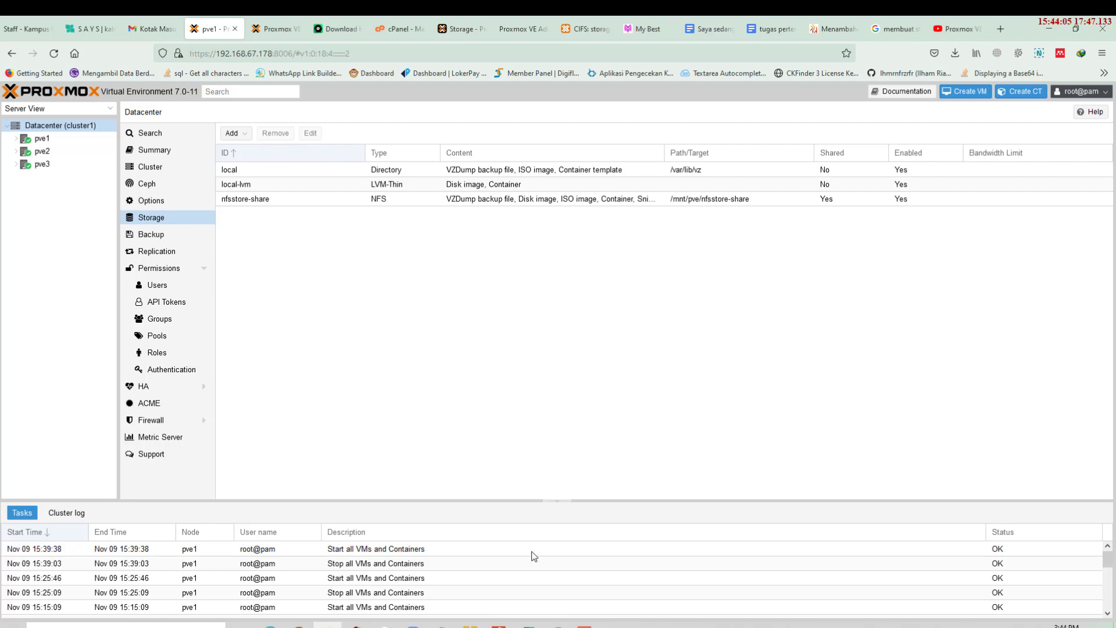
Read the guide's NFS section in Nitro Pro, and back in Proxmox expand pve1, pve2 and pve3 to inspect their storages
{"action": "left_click", "coordinate": [499, 626]}
{"action": "scroll", "coordinate": [836, 285], "scroll_direction": "down", "scroll_amount": 5}
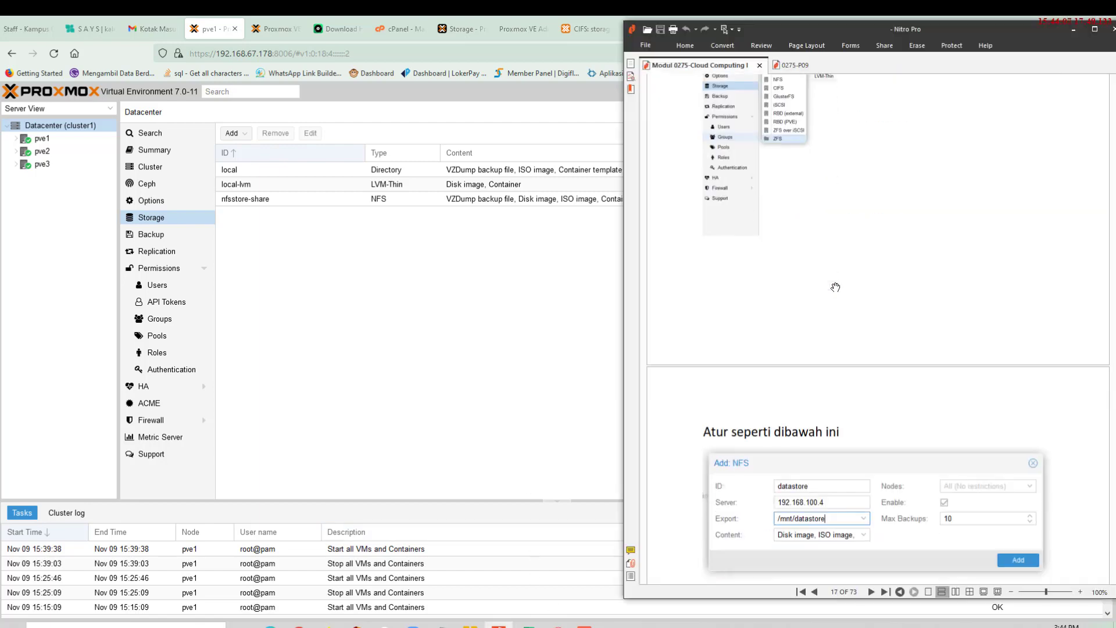
{"action": "scroll", "coordinate": [836, 287], "scroll_direction": "down", "scroll_amount": 3}
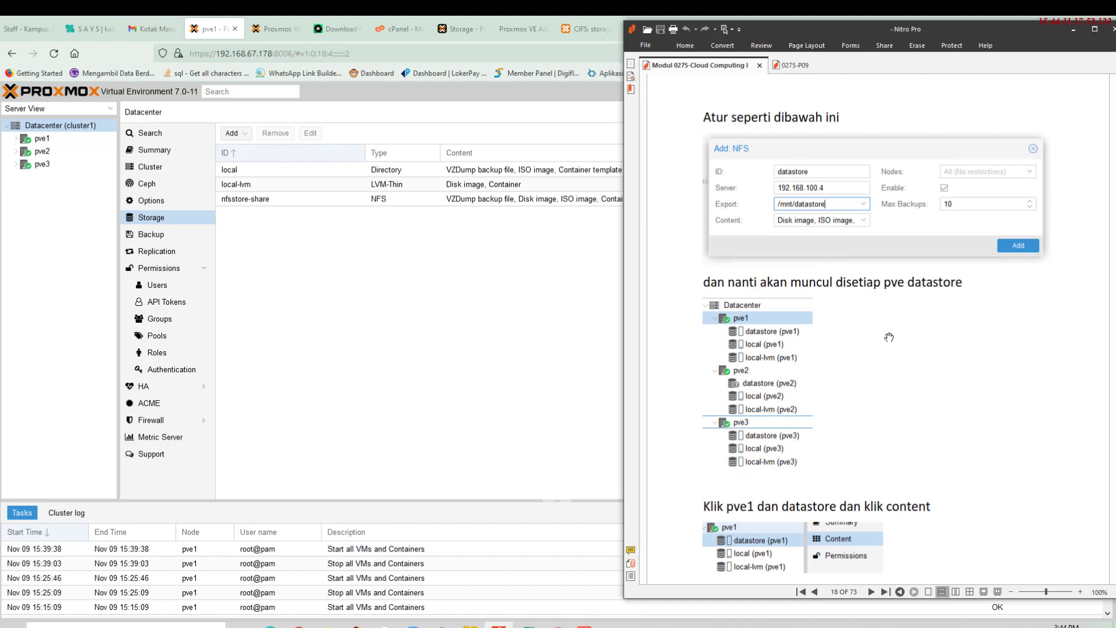
{"action": "scroll", "coordinate": [890, 337], "scroll_direction": "down", "scroll_amount": 1}
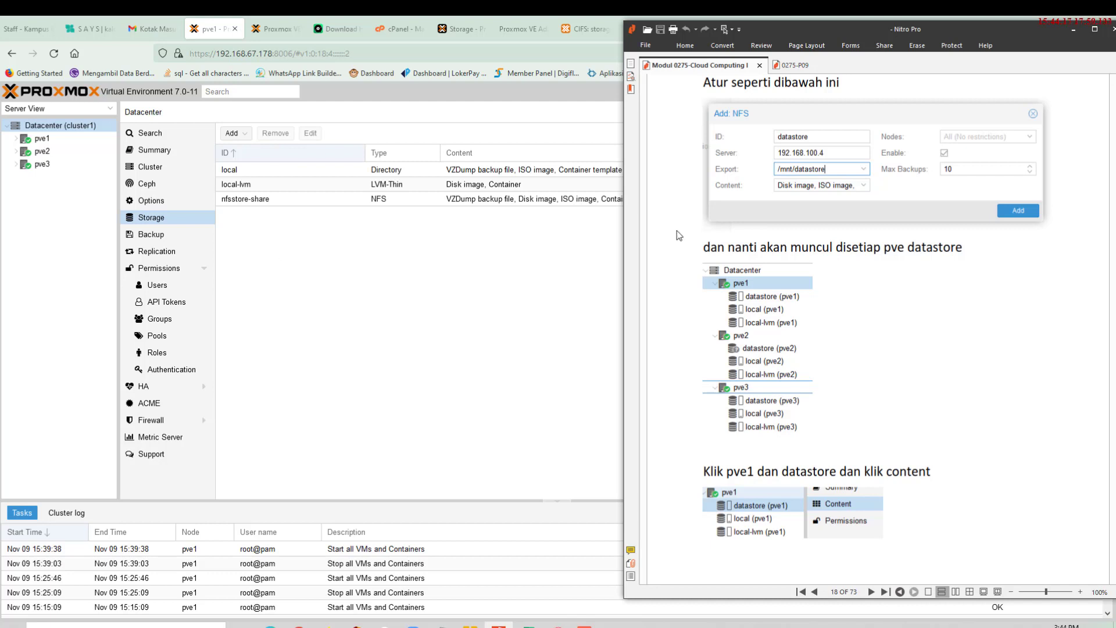
{"action": "left_click", "coordinate": [257, 228]}
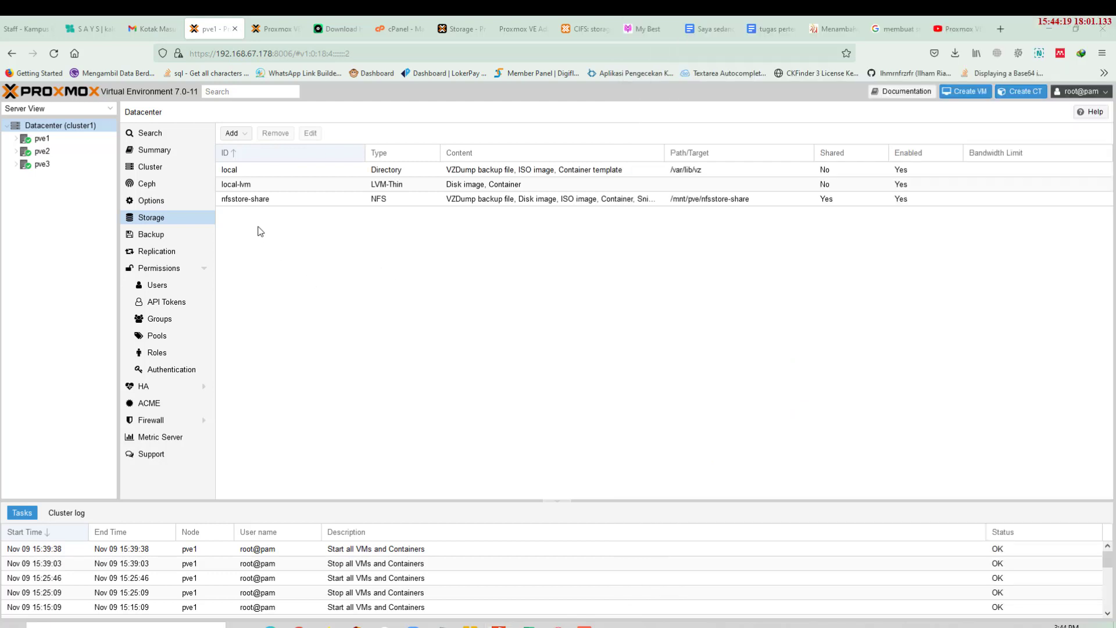
{"action": "left_click", "coordinate": [15, 138]}
{"action": "left_click", "coordinate": [15, 191]}
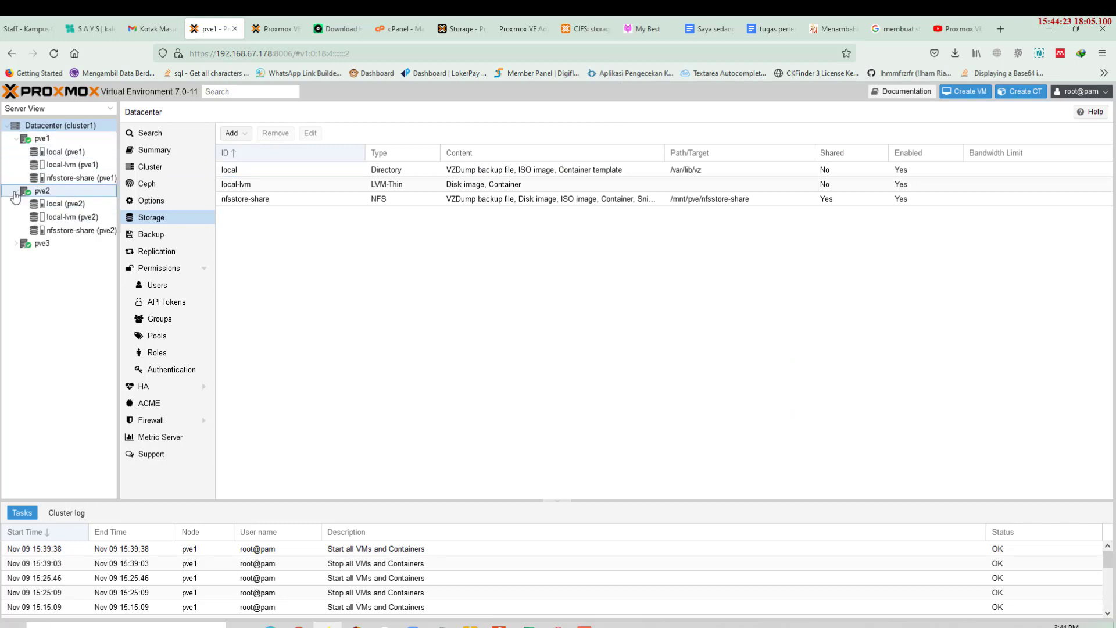
{"action": "left_click", "coordinate": [15, 244]}
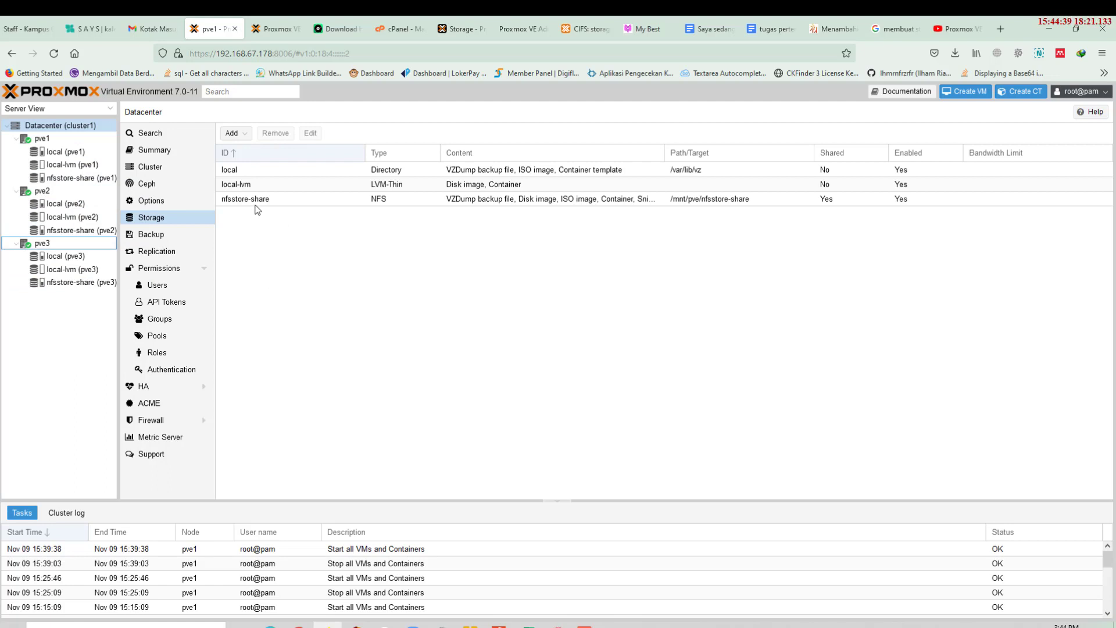
Check the guide's ISO upload instructions in Nitro Pro, and back in Proxmox open the ISO images of nfsstore-share on pve1
{"action": "left_click", "coordinate": [499, 625]}
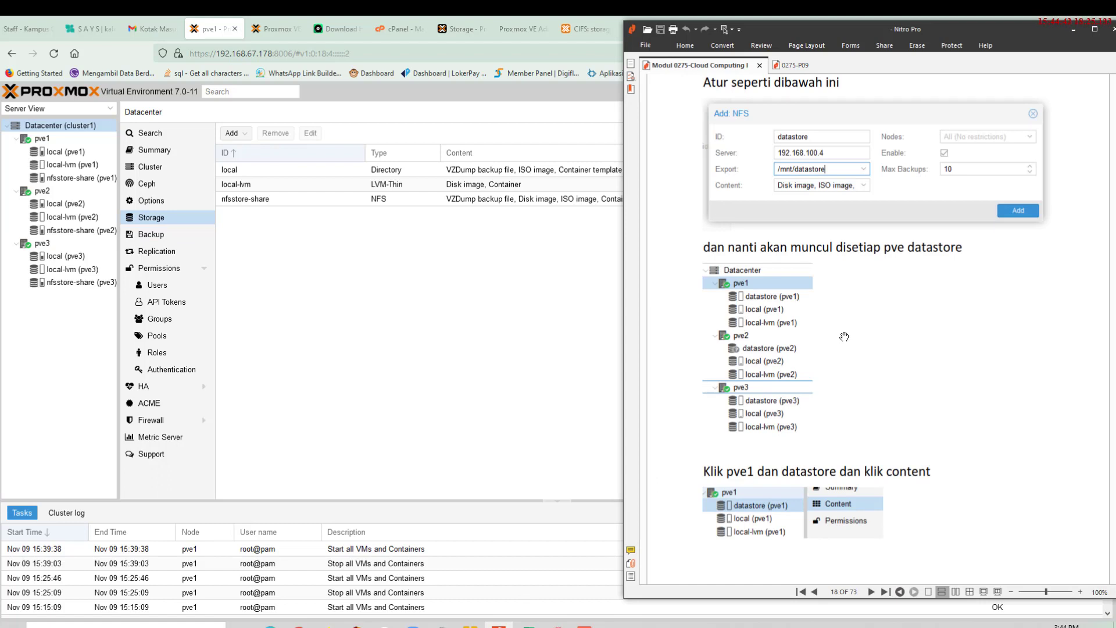
{"action": "scroll", "coordinate": [844, 337], "scroll_direction": "down", "scroll_amount": 3}
{"action": "scroll", "coordinate": [845, 336], "scroll_direction": "down", "scroll_amount": 3}
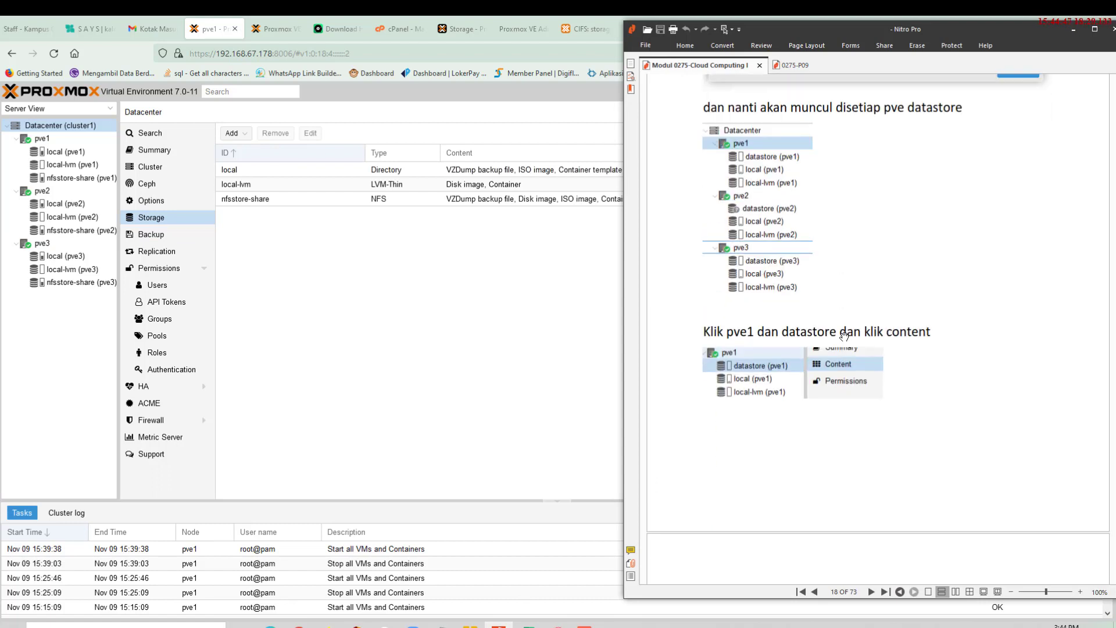
{"action": "scroll", "coordinate": [844, 336], "scroll_direction": "down", "scroll_amount": 5}
{"action": "scroll", "coordinate": [844, 337], "scroll_direction": "down", "scroll_amount": 3}
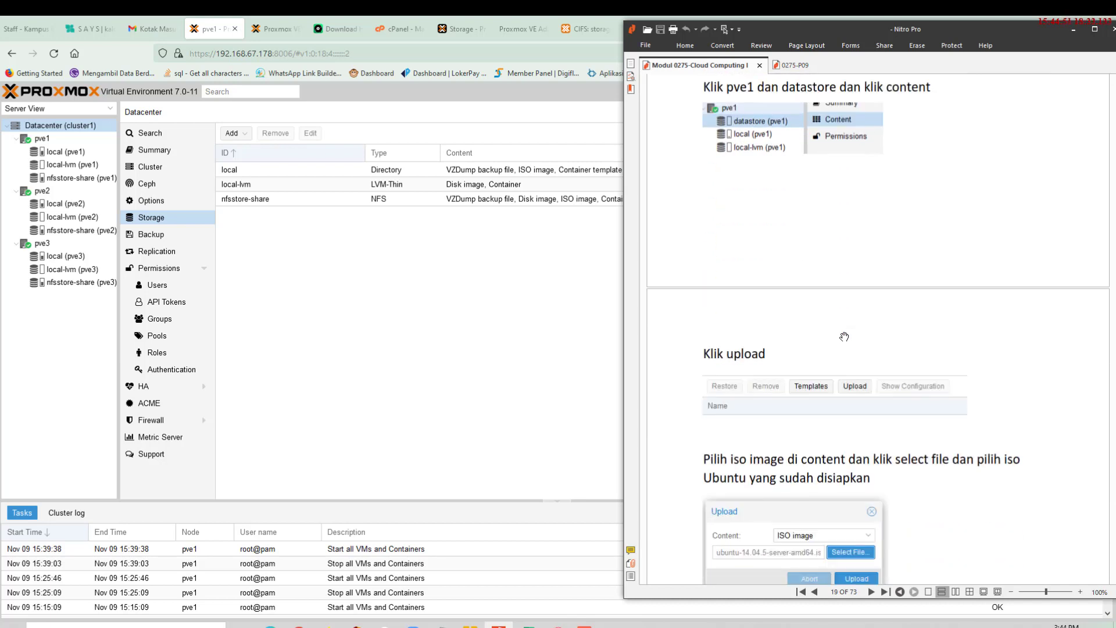
{"action": "scroll", "coordinate": [844, 337], "scroll_direction": "up", "scroll_amount": 6}
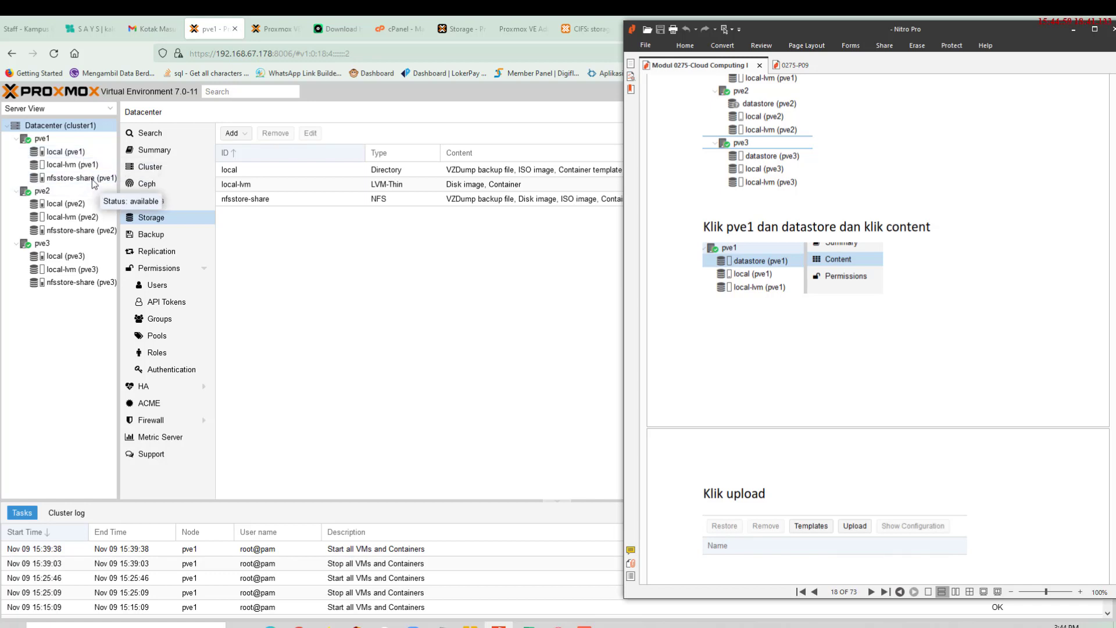
{"action": "left_click", "coordinate": [93, 179]}
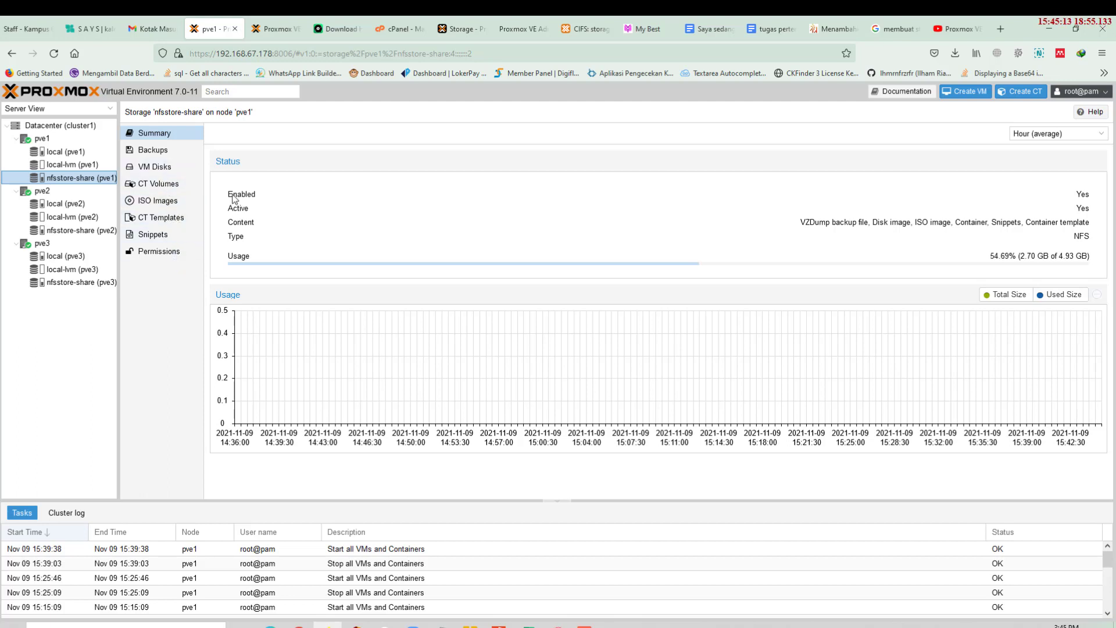
{"action": "left_click", "coordinate": [168, 208]}
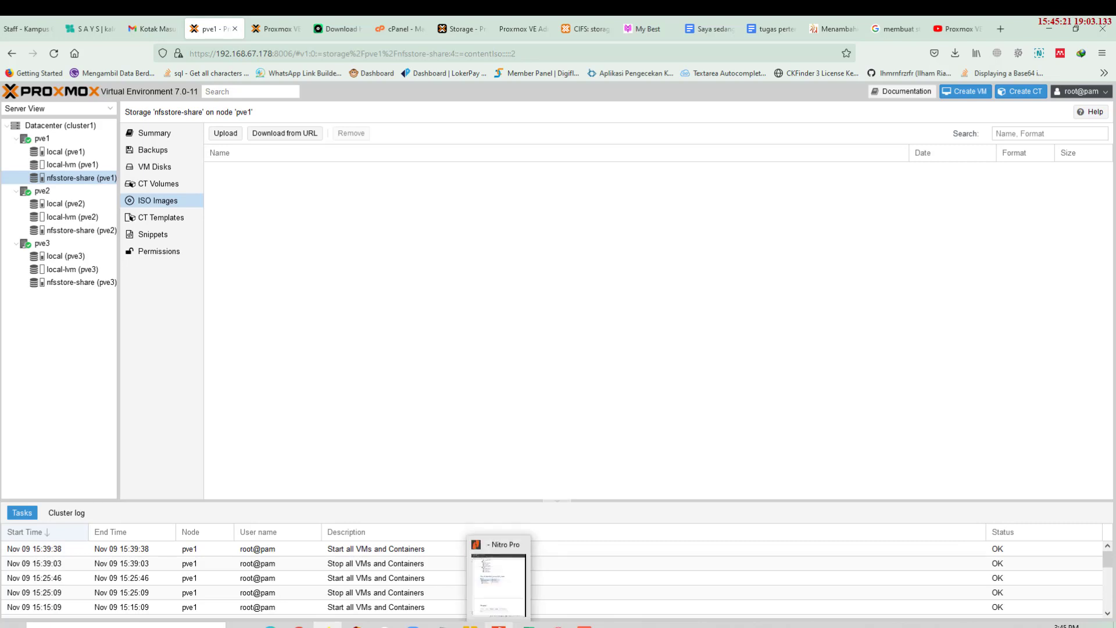
Read the guide's ISO upload instructions in Nitro Pro, then return to the nfsstore-share storage in the browser
{"action": "left_click", "coordinate": [498, 625]}
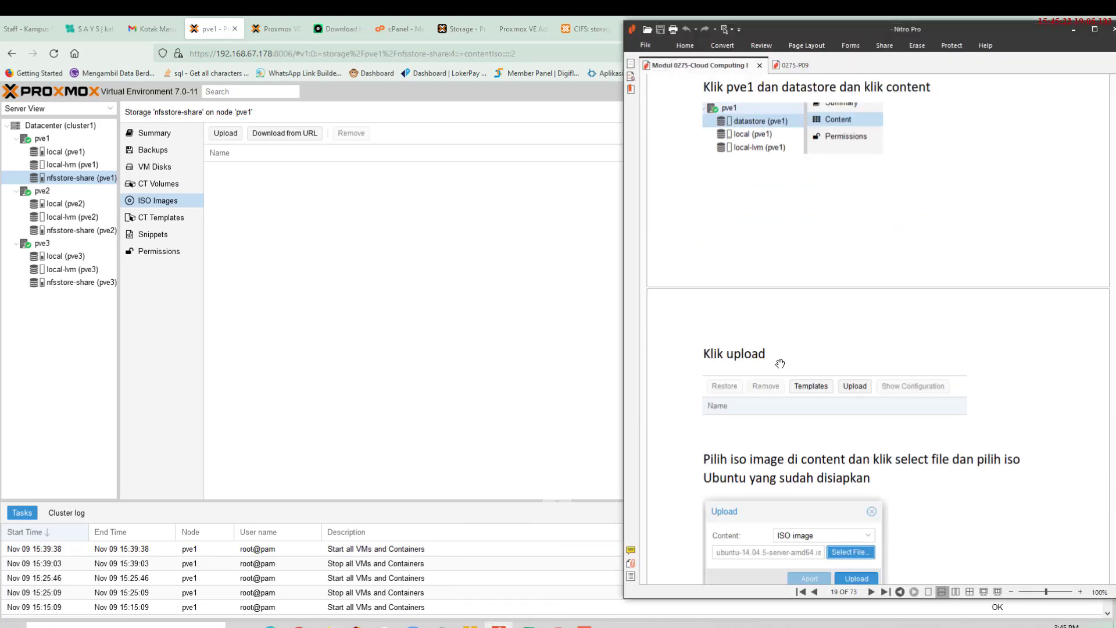
{"action": "scroll", "coordinate": [780, 363], "scroll_direction": "down", "scroll_amount": 3}
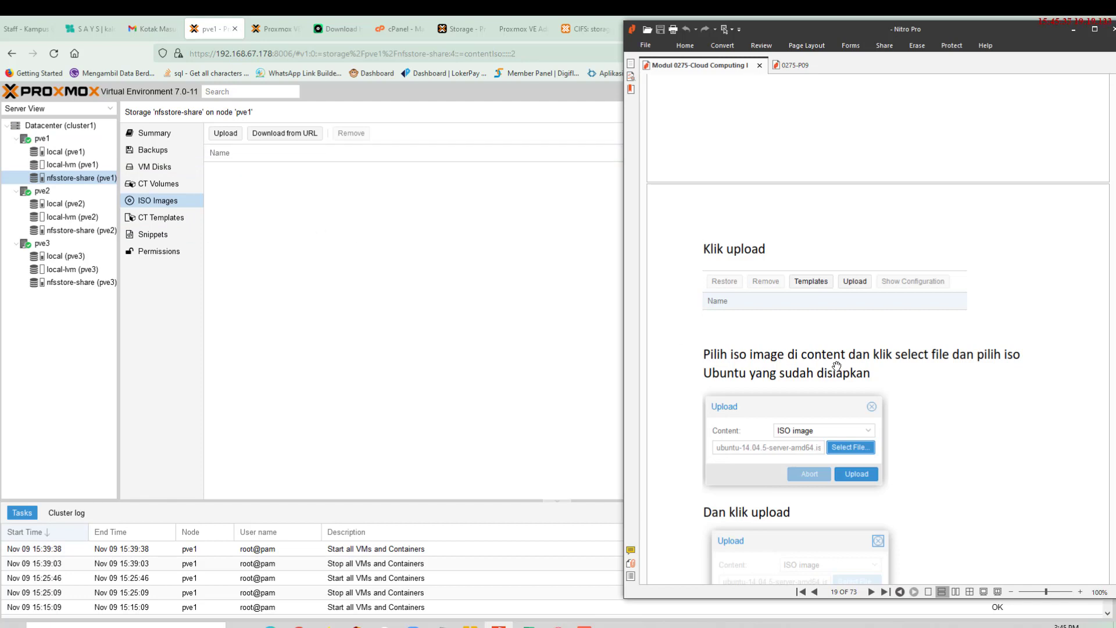
{"action": "scroll", "coordinate": [838, 367], "scroll_direction": "down", "scroll_amount": 3}
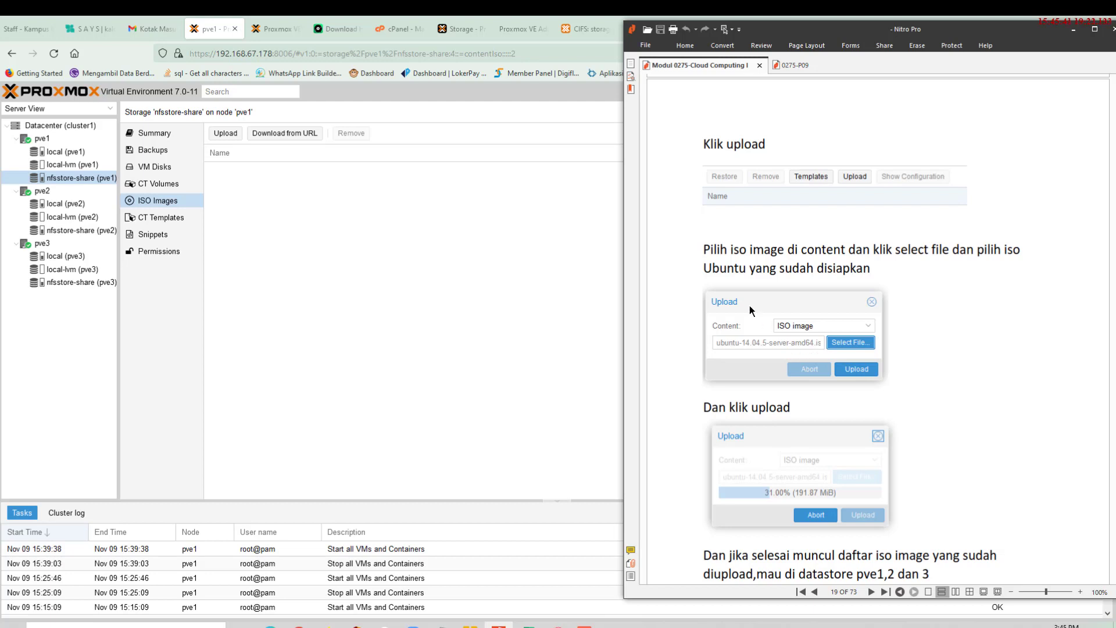
{"action": "left_click", "coordinate": [498, 279]}
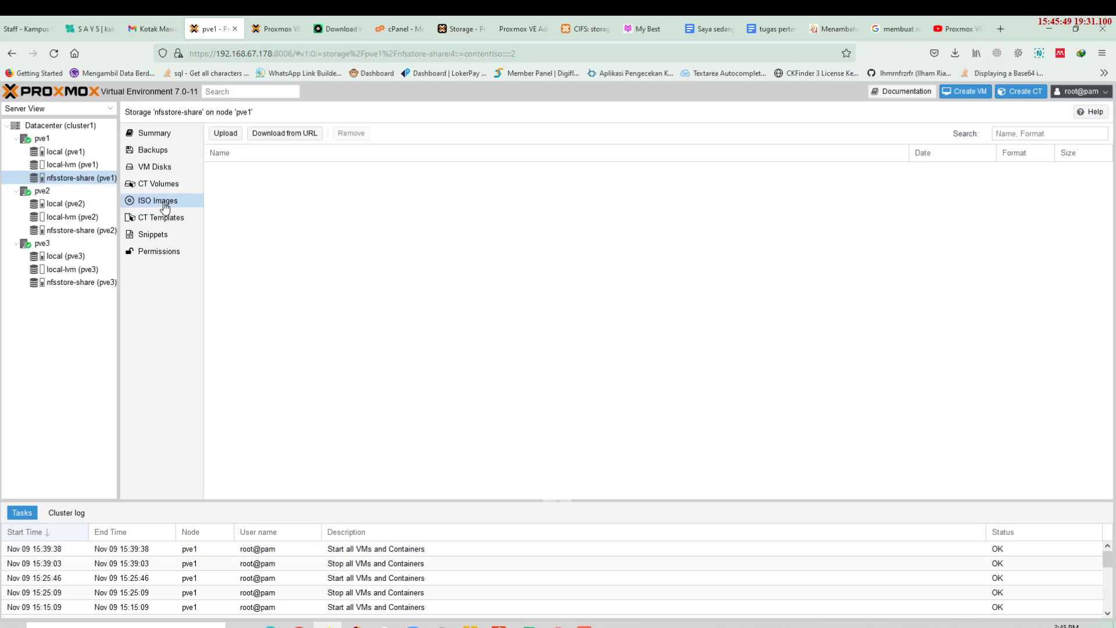
Try to upload ubuntu-20.04.3-live-server-amd64 from the proxmox folder to nfsstore-share on pve1 as an ISO image
{"action": "left_click", "coordinate": [231, 134]}
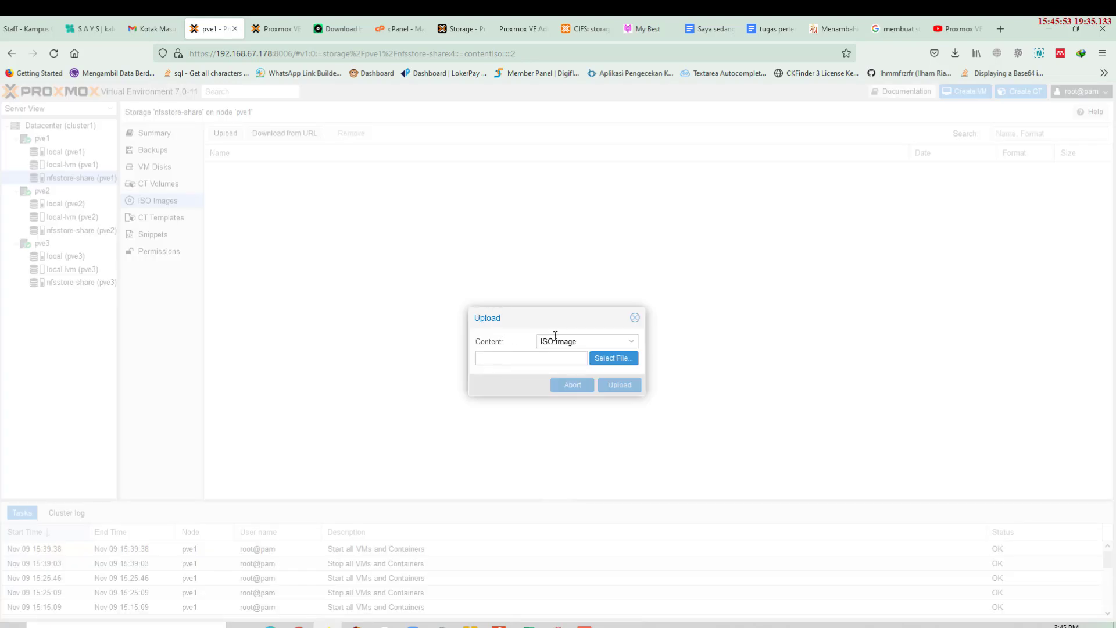
{"action": "left_click", "coordinate": [637, 342]}
{"action": "left_click", "coordinate": [637, 342]}
{"action": "left_click", "coordinate": [623, 358]}
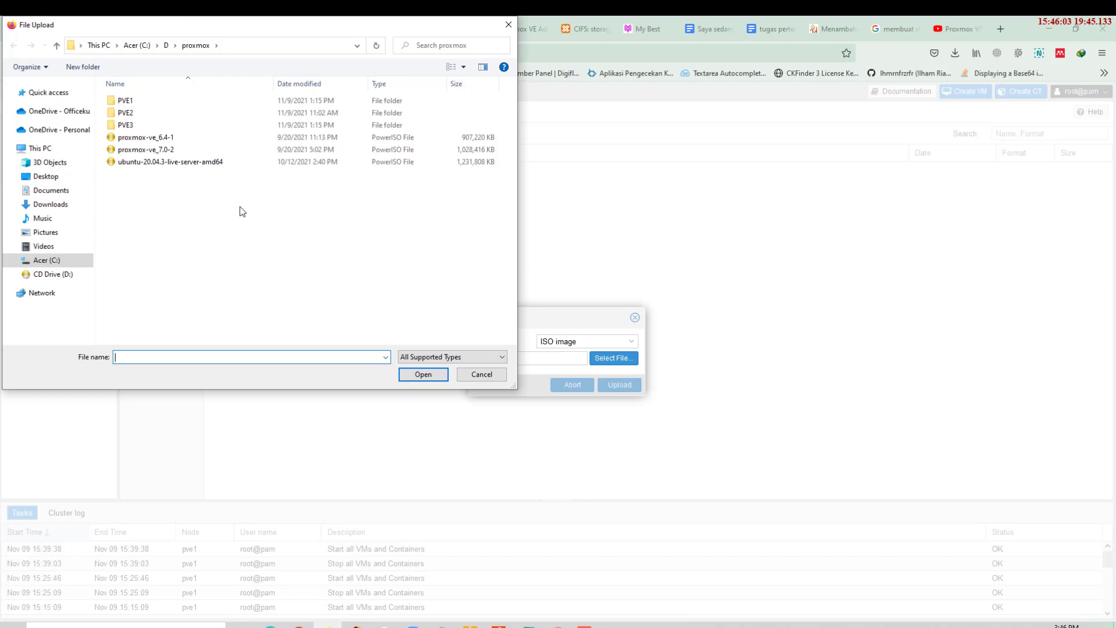
{"action": "left_click", "coordinate": [208, 165]}
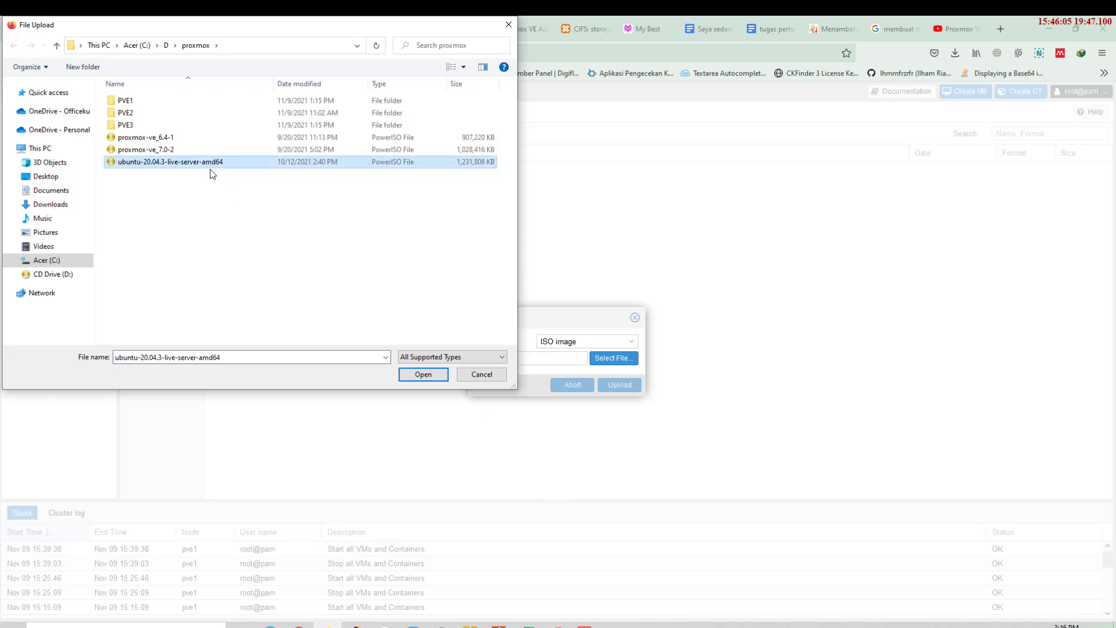
{"action": "left_click", "coordinate": [410, 375]}
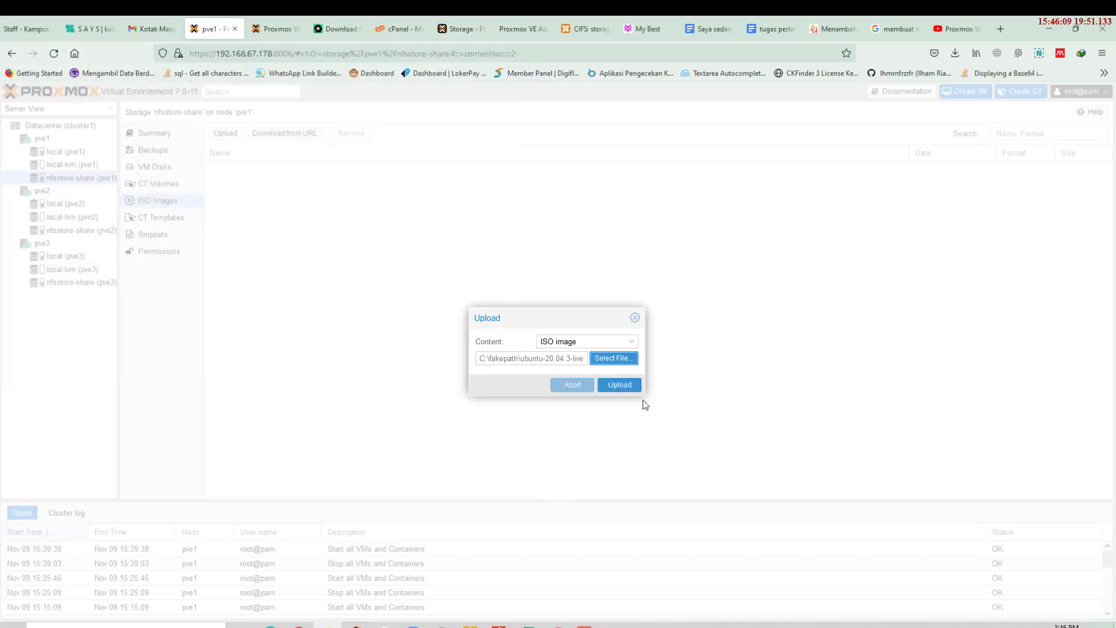
{"action": "left_click", "coordinate": [628, 386]}
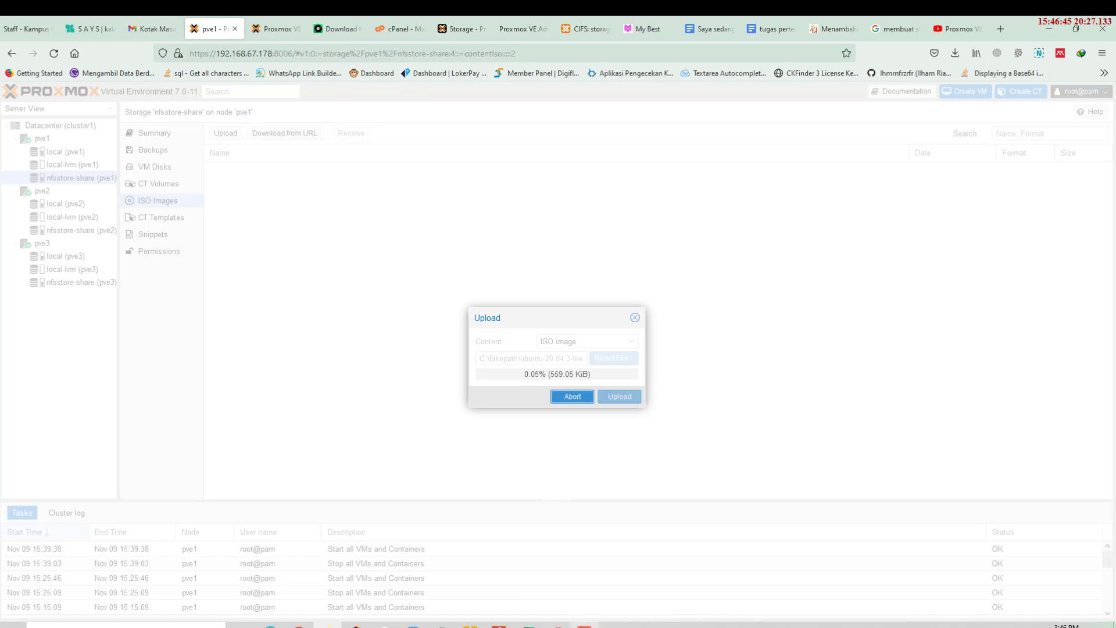
{"action": "left_click", "coordinate": [584, 626]}
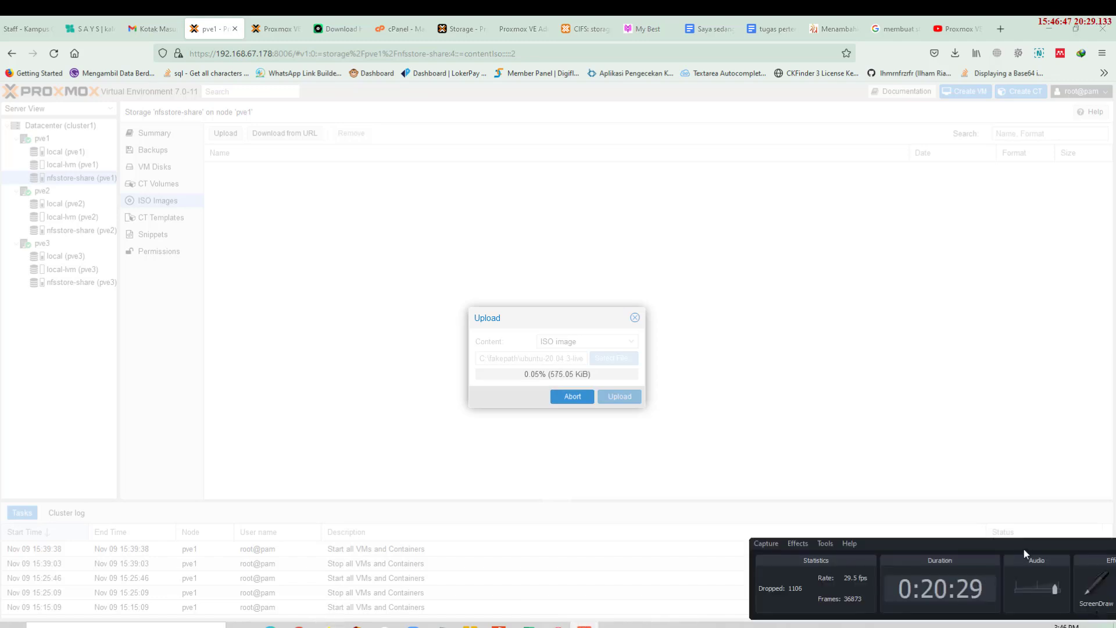
{"action": "left_click_drag", "start_coordinate": [1024, 550], "coordinate": [730, 513]}
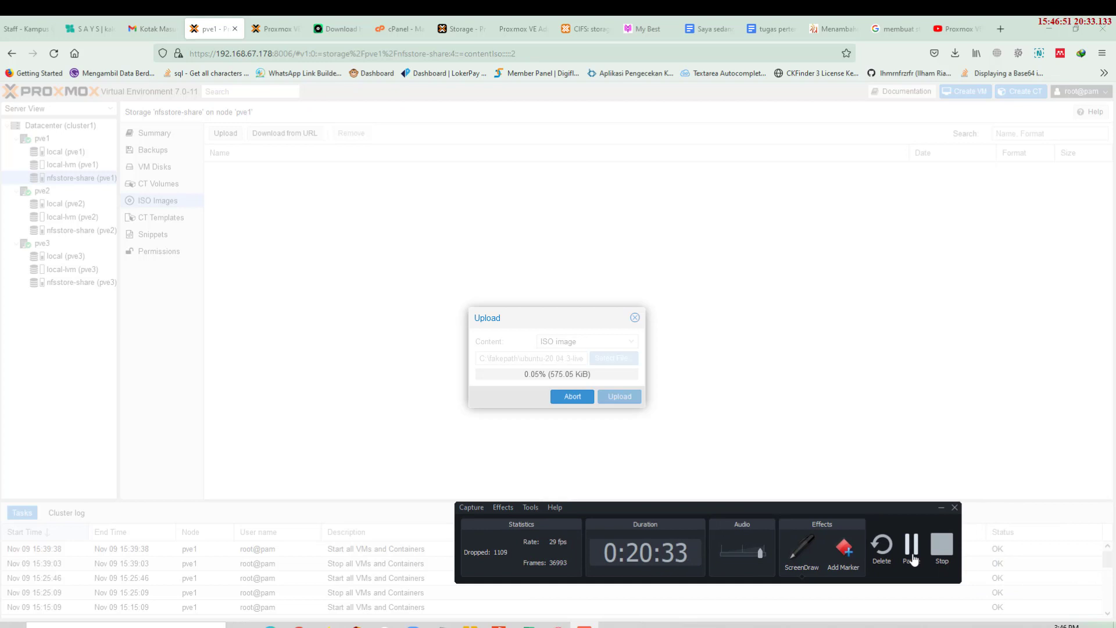
{"action": "left_click", "coordinate": [912, 550]}
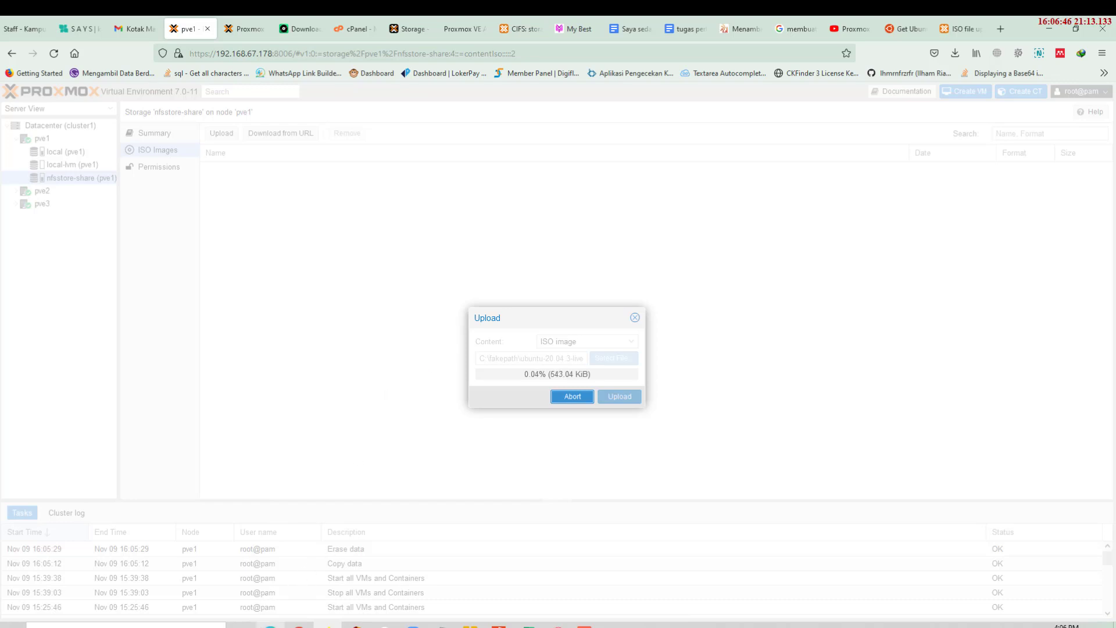
Switch to the PVE1 virtual machine in VMware and examine its hard disk and memory settings, leaving them unedited
{"action": "mouse_move", "coordinate": [328, 625]}
{"action": "mouse_move", "coordinate": [471, 623]}
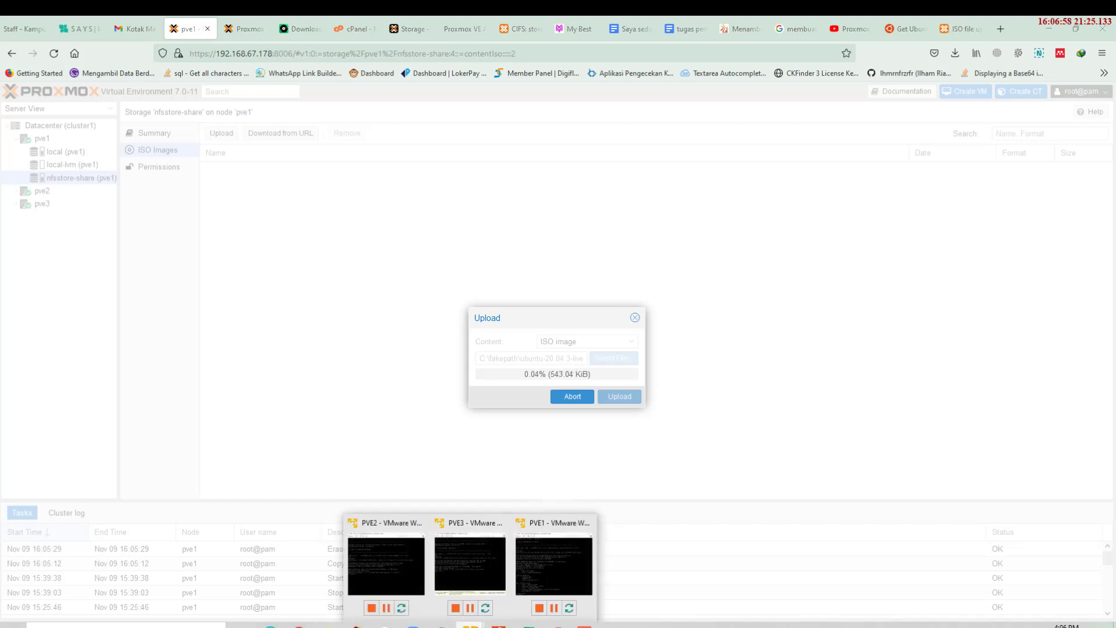
{"action": "left_click", "coordinate": [567, 556]}
{"action": "left_click", "coordinate": [565, 151]}
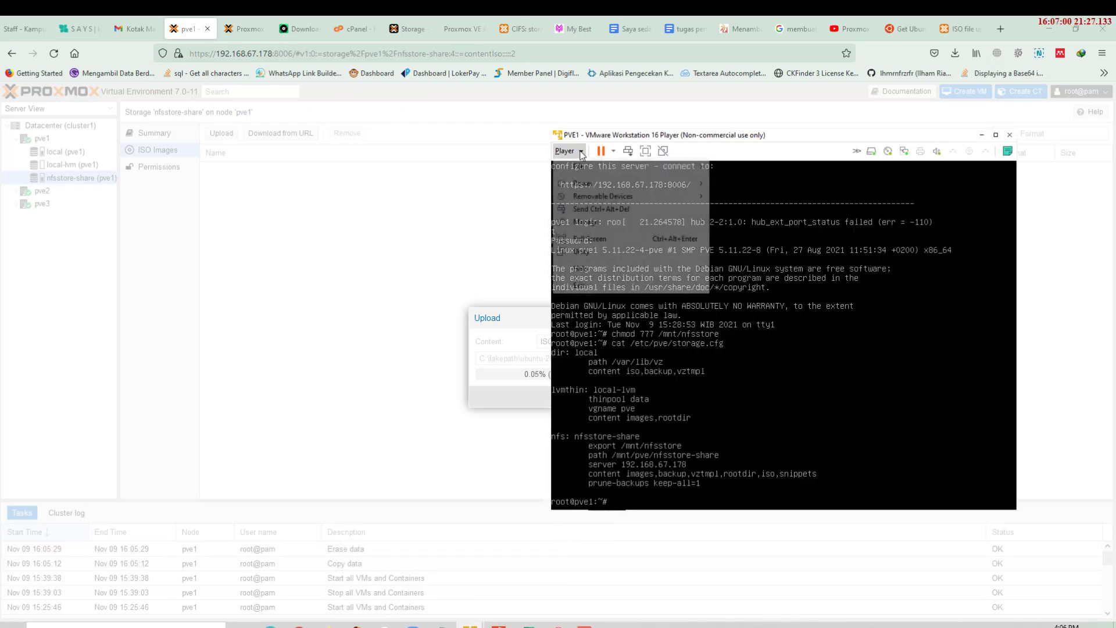
{"action": "mouse_move", "coordinate": [669, 224]}
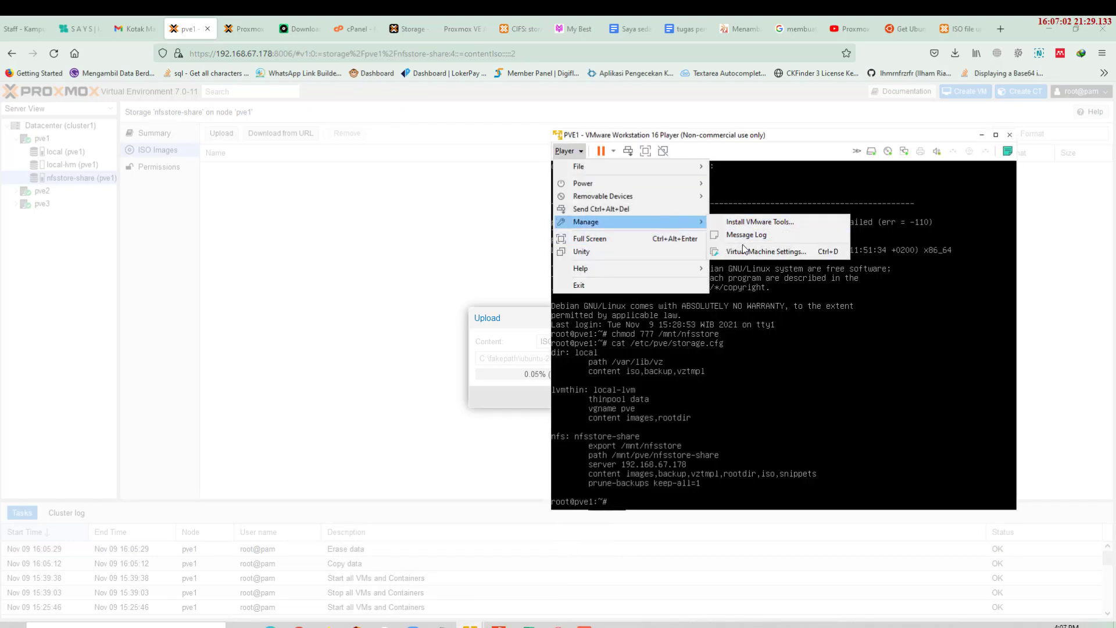
{"action": "left_click", "coordinate": [744, 250]}
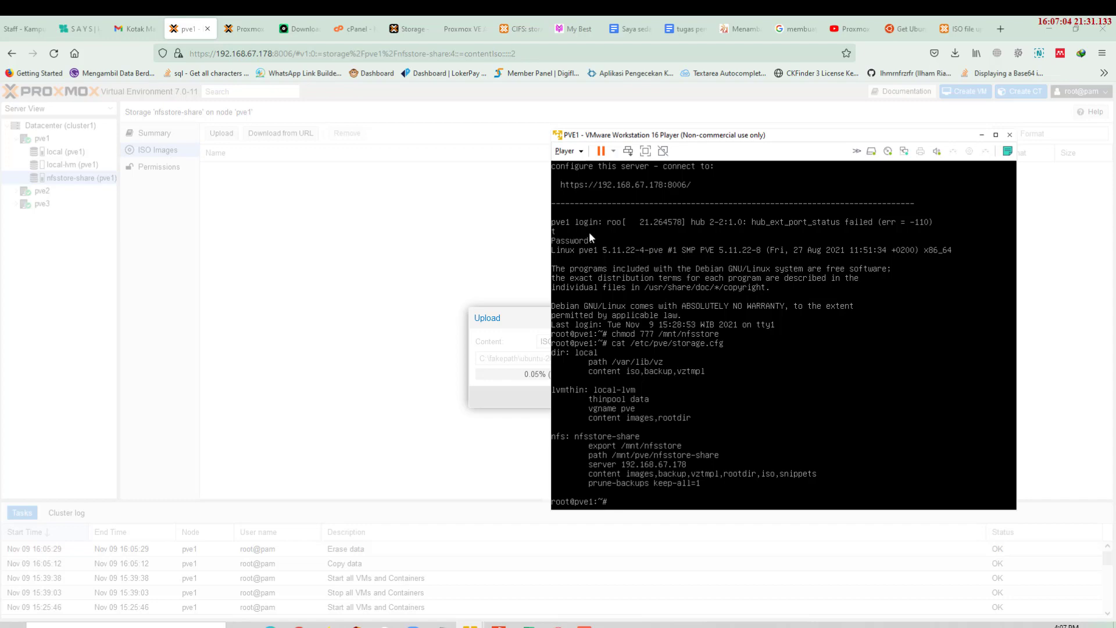
{"action": "left_click", "coordinate": [620, 184]}
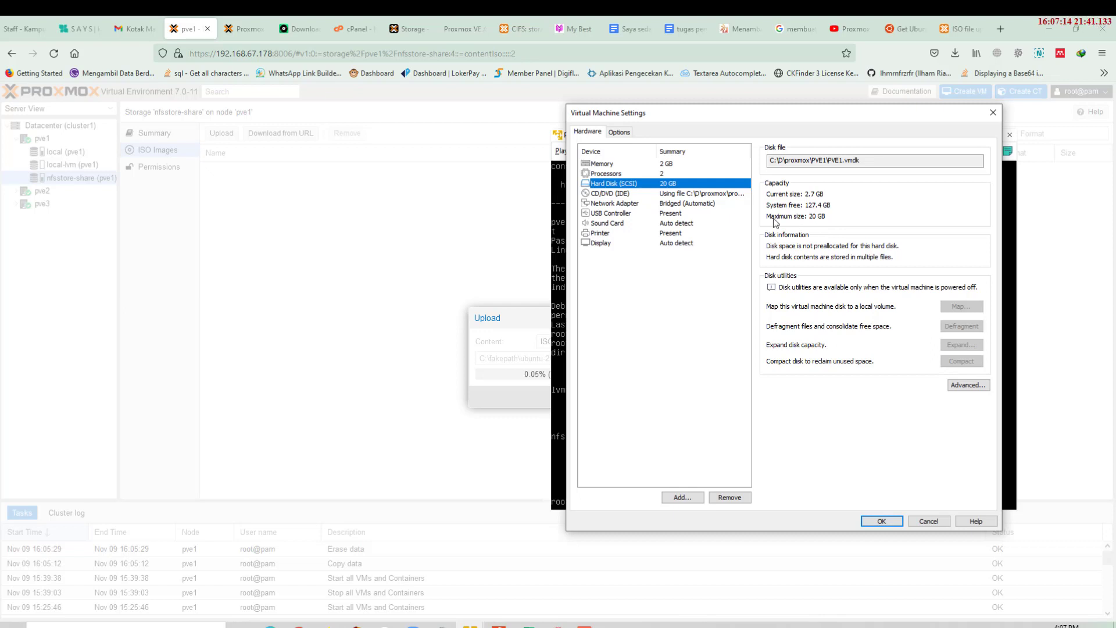
{"action": "left_click", "coordinate": [628, 166]}
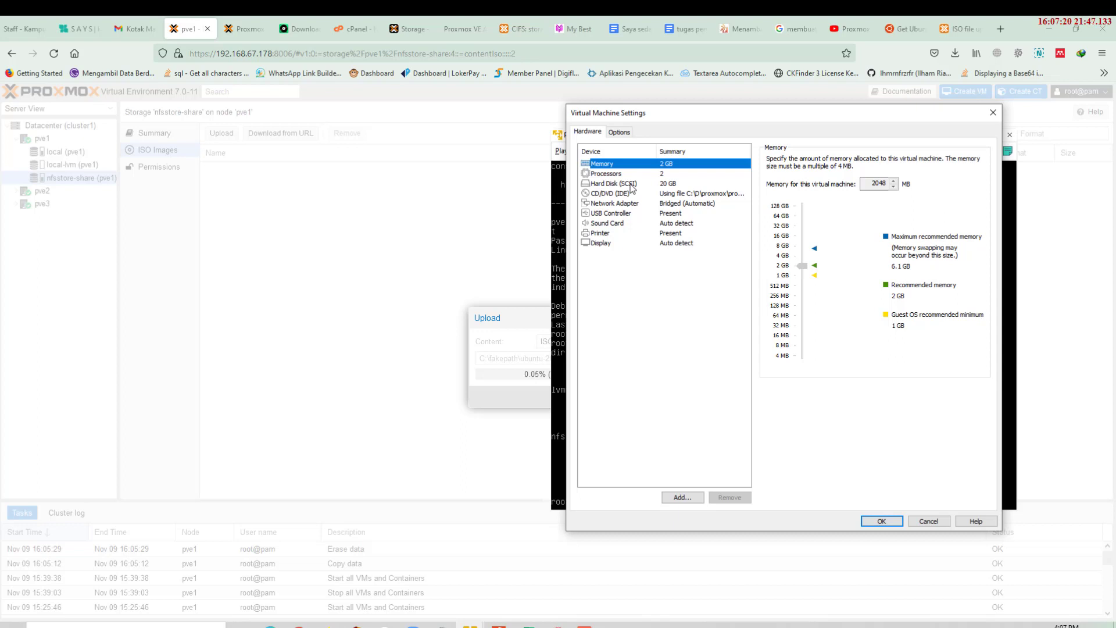
{"action": "left_click", "coordinate": [631, 185]}
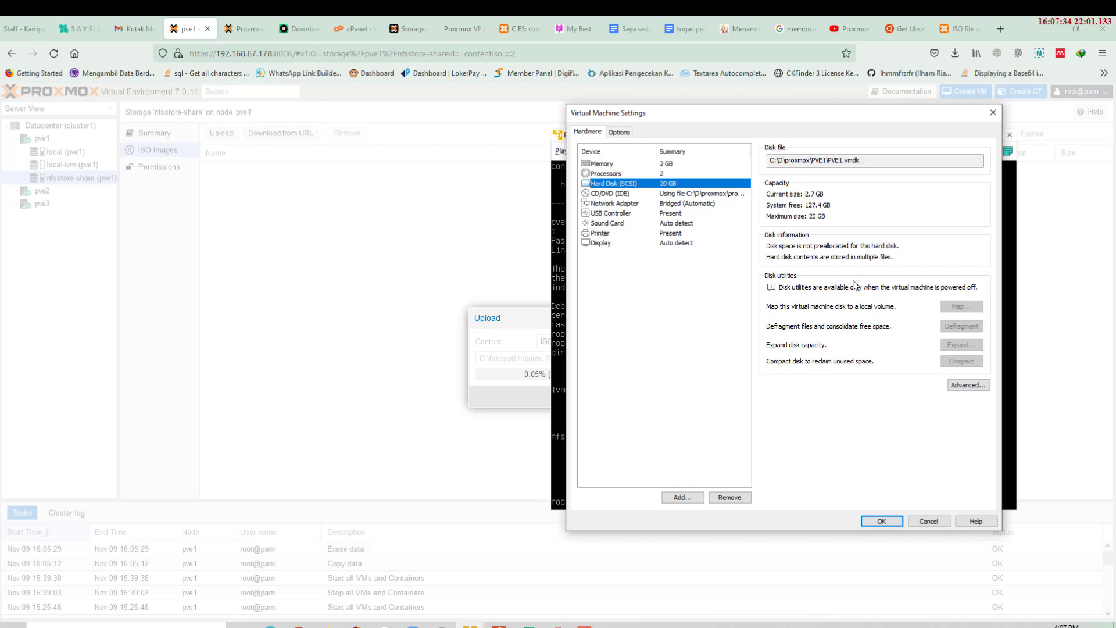
{"action": "left_click", "coordinate": [923, 525]}
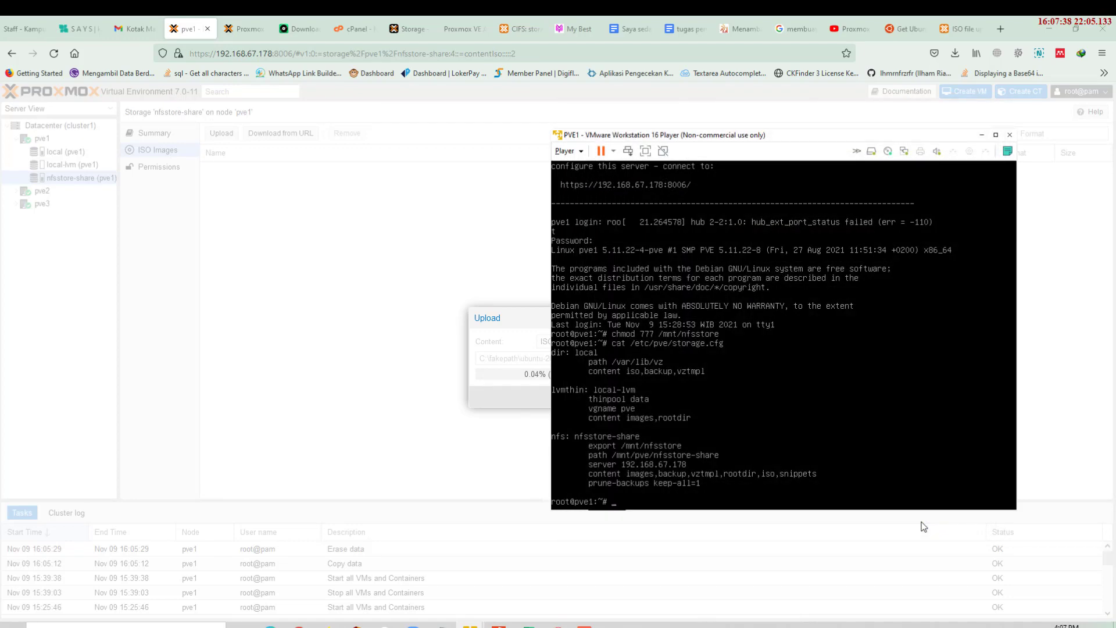
Return to Proxmox in the browser, read the upload error message and dismiss it
{"action": "left_click", "coordinate": [498, 316]}
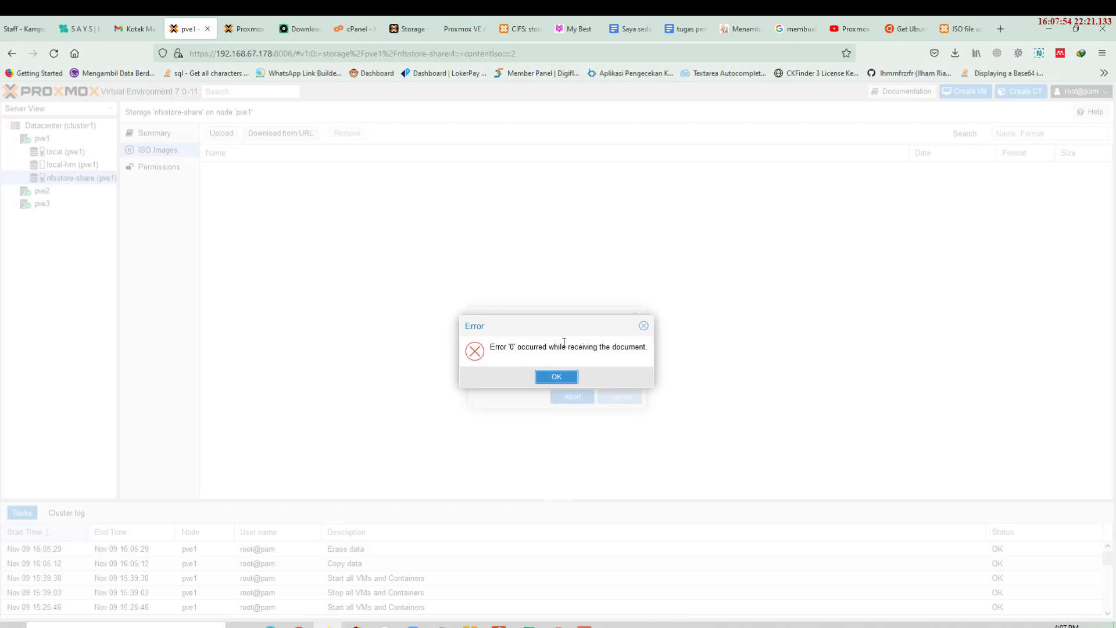
{"action": "left_click_drag", "start_coordinate": [490, 347], "coordinate": [648, 348]}
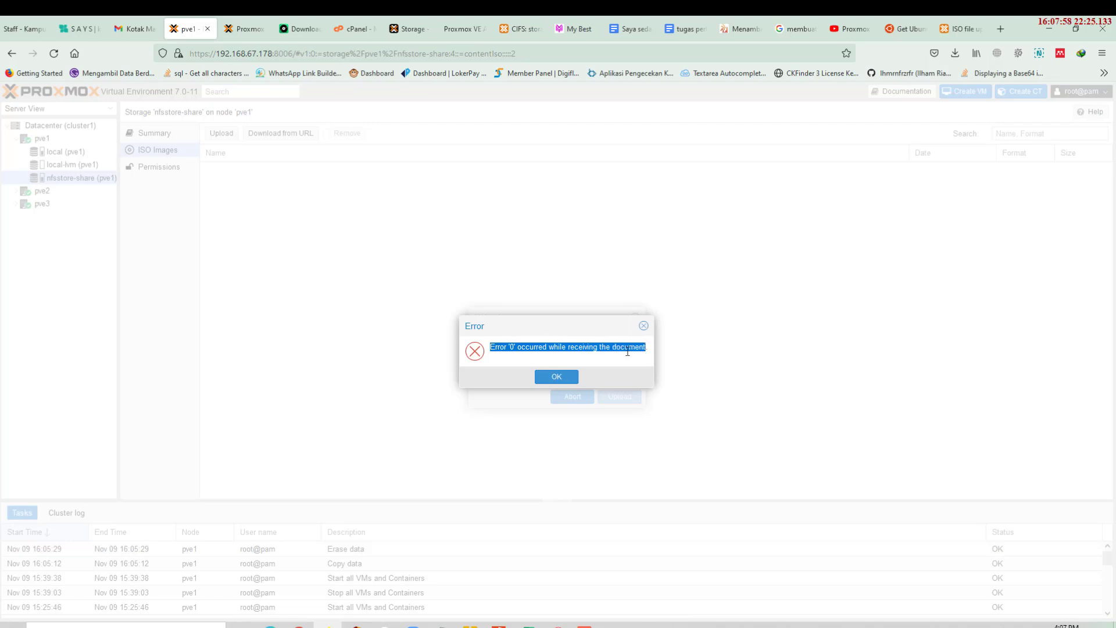
{"action": "left_click", "coordinate": [566, 343]}
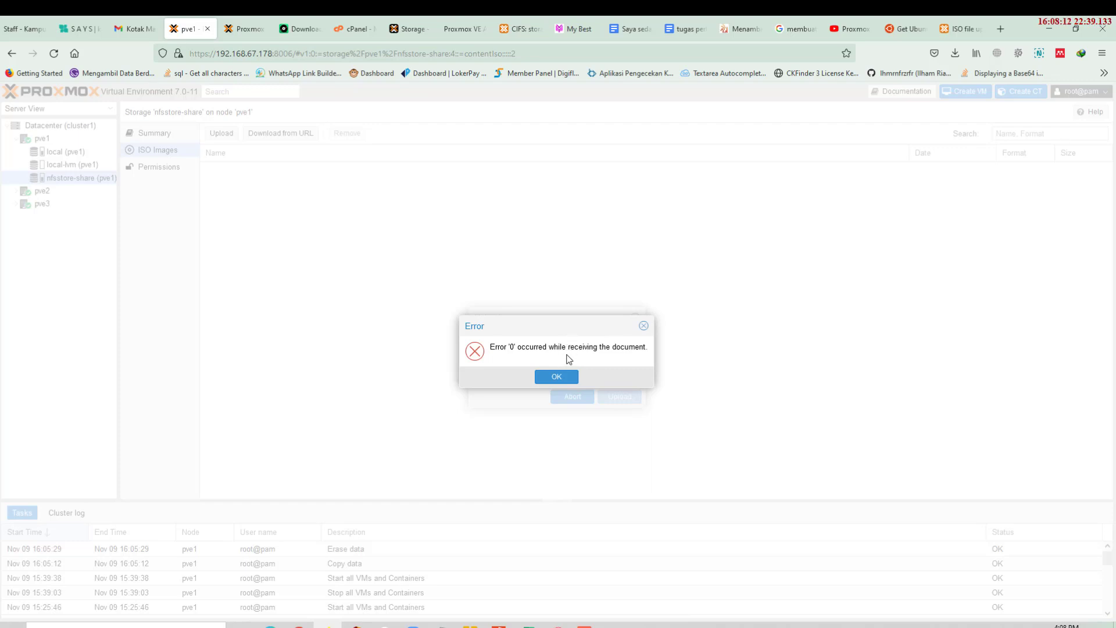
{"action": "left_click", "coordinate": [557, 377]}
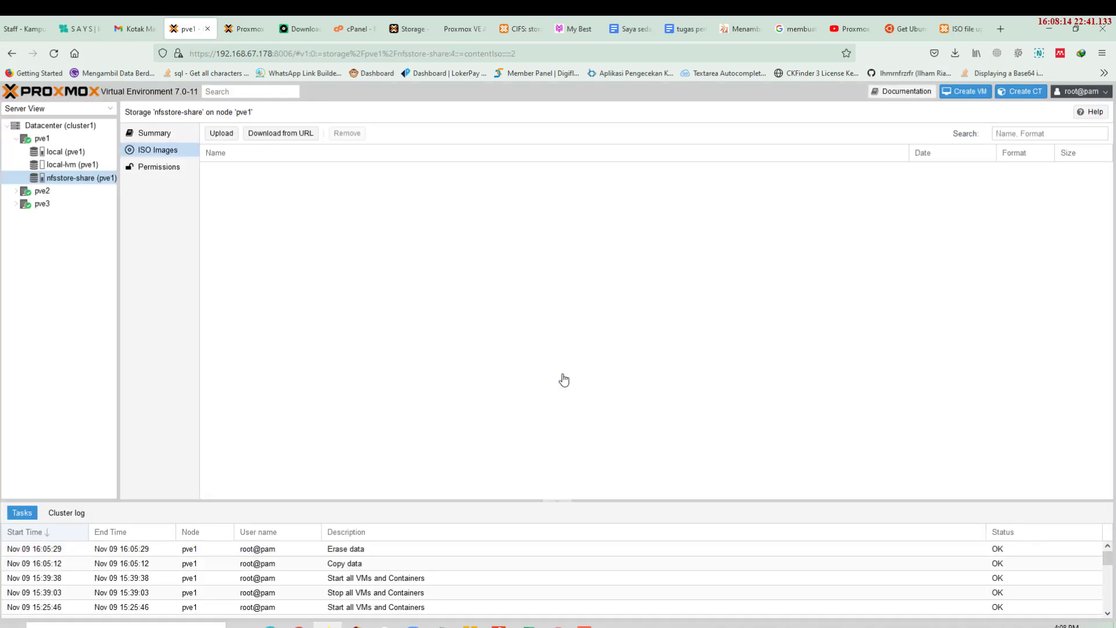
Upload the ls ISO file from Pictures > Loker Bumiayu to nfsstore-share on pve1 and reload the page
{"action": "left_click", "coordinate": [221, 133]}
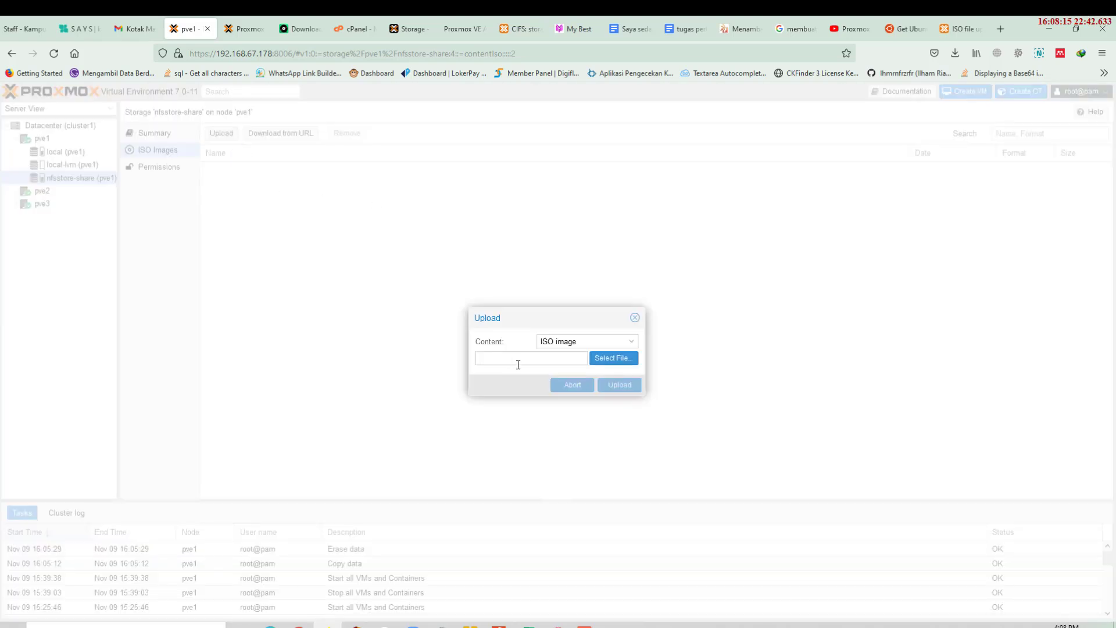
{"action": "left_click", "coordinate": [614, 358]}
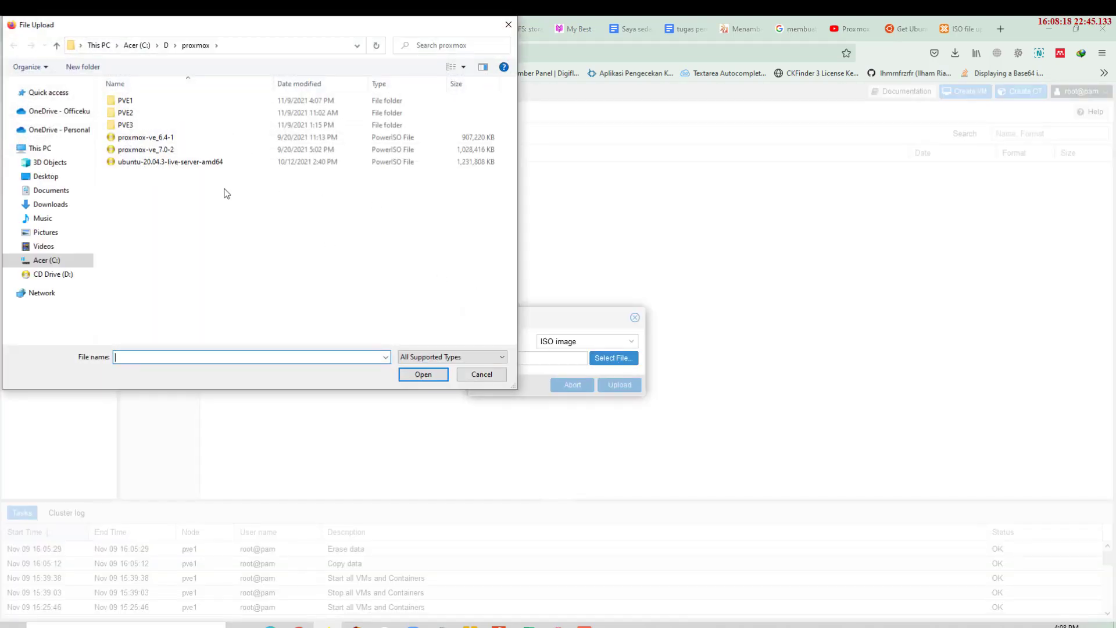
{"action": "left_click", "coordinate": [61, 230]}
{"action": "double_click", "coordinate": [282, 112]}
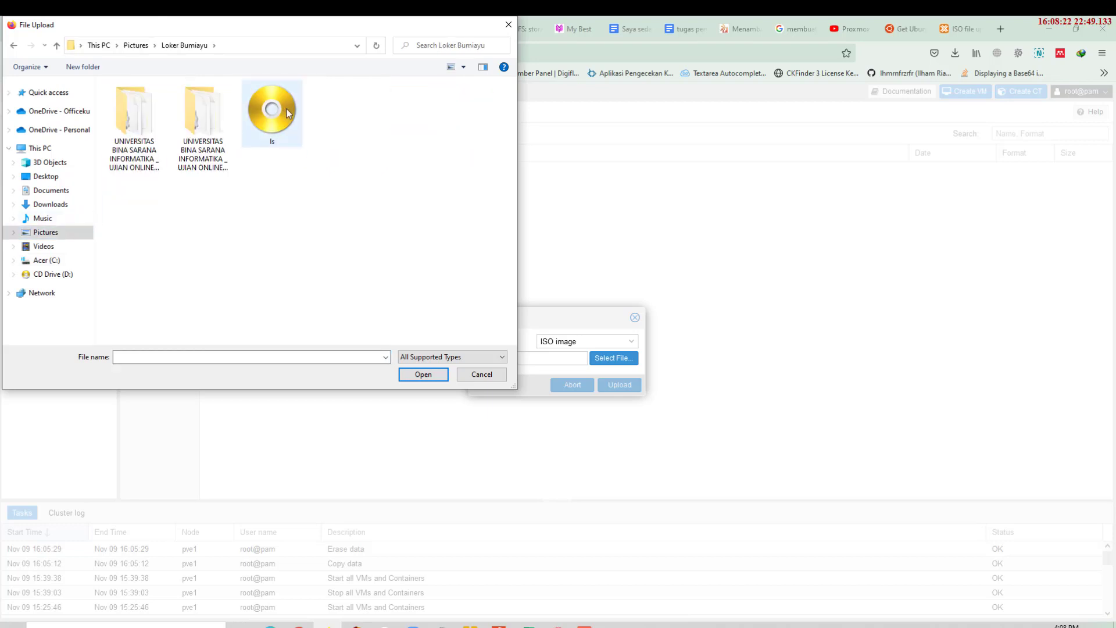
{"action": "left_click", "coordinate": [287, 110]}
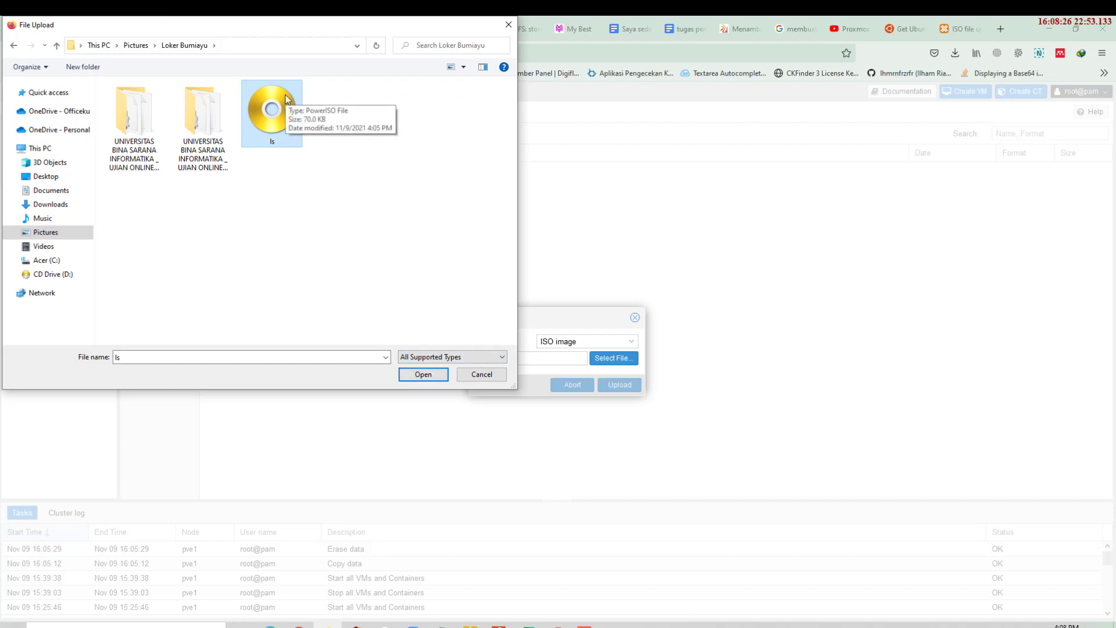
{"action": "left_click", "coordinate": [429, 375]}
{"action": "left_click", "coordinate": [621, 386]}
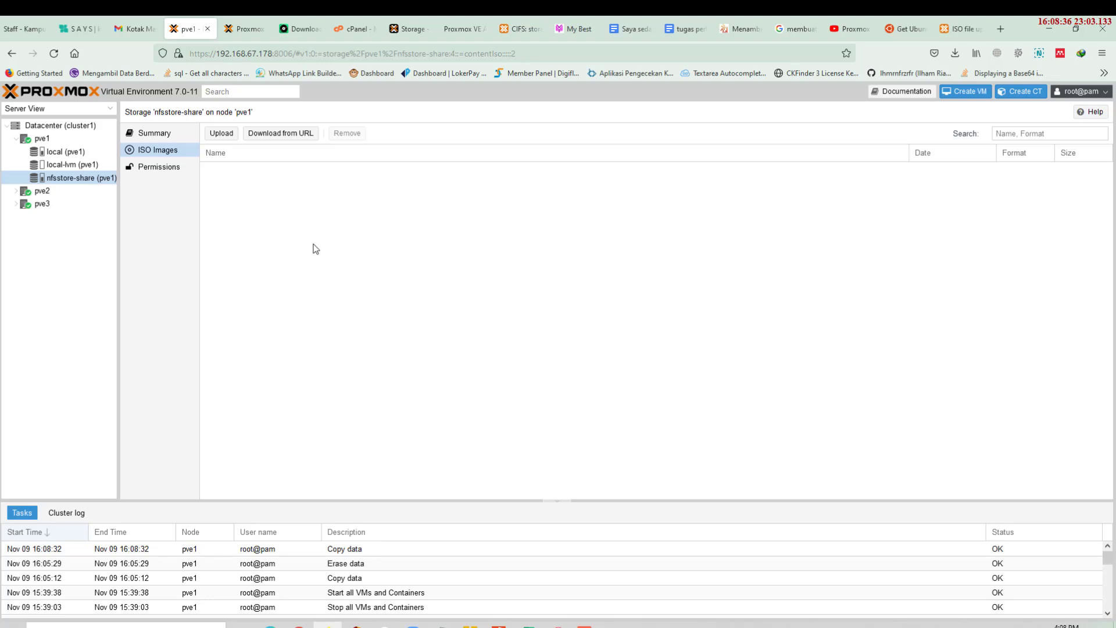
{"action": "left_click", "coordinate": [53, 53]}
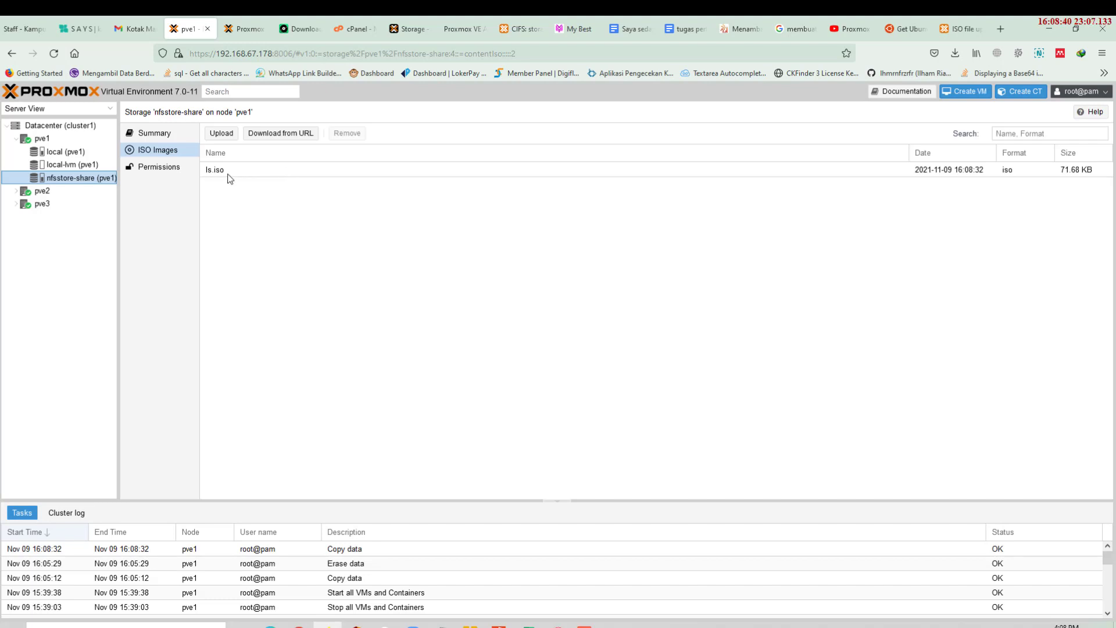
Remove ls.iso from the ISO images of nfsstore-share and confirm the deletion
{"action": "left_click", "coordinate": [226, 176]}
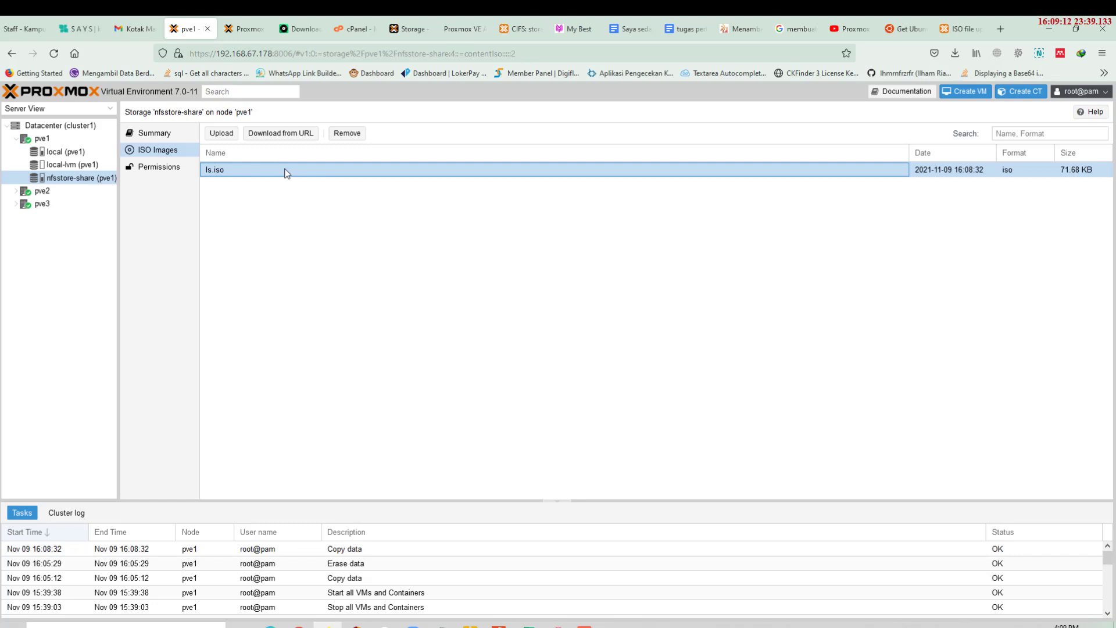
{"action": "left_click", "coordinate": [357, 139]}
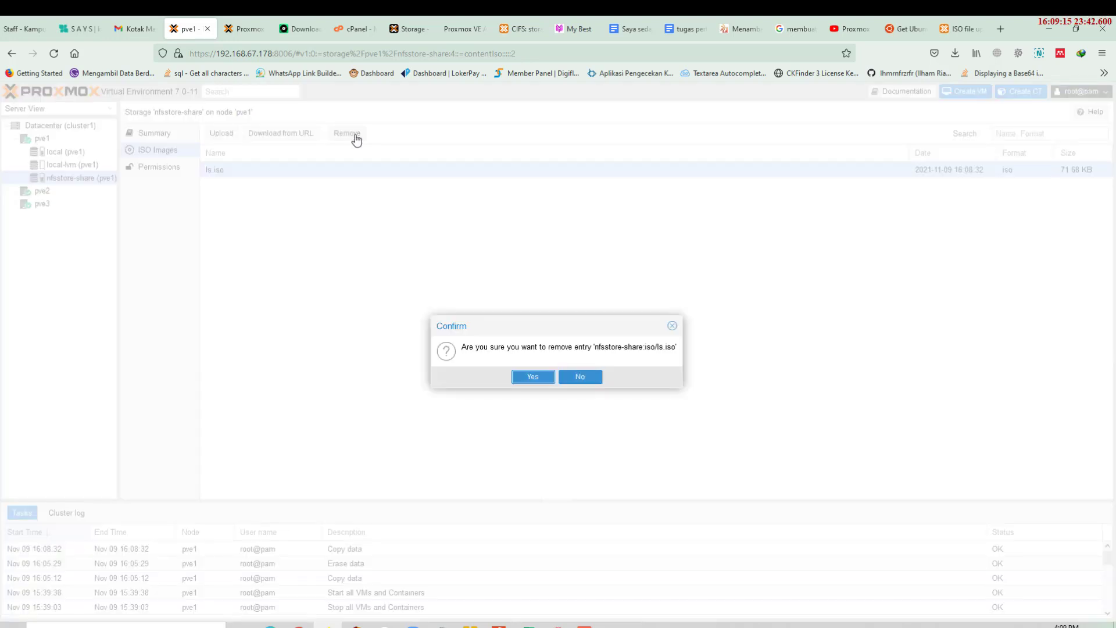
{"action": "left_click", "coordinate": [530, 378]}
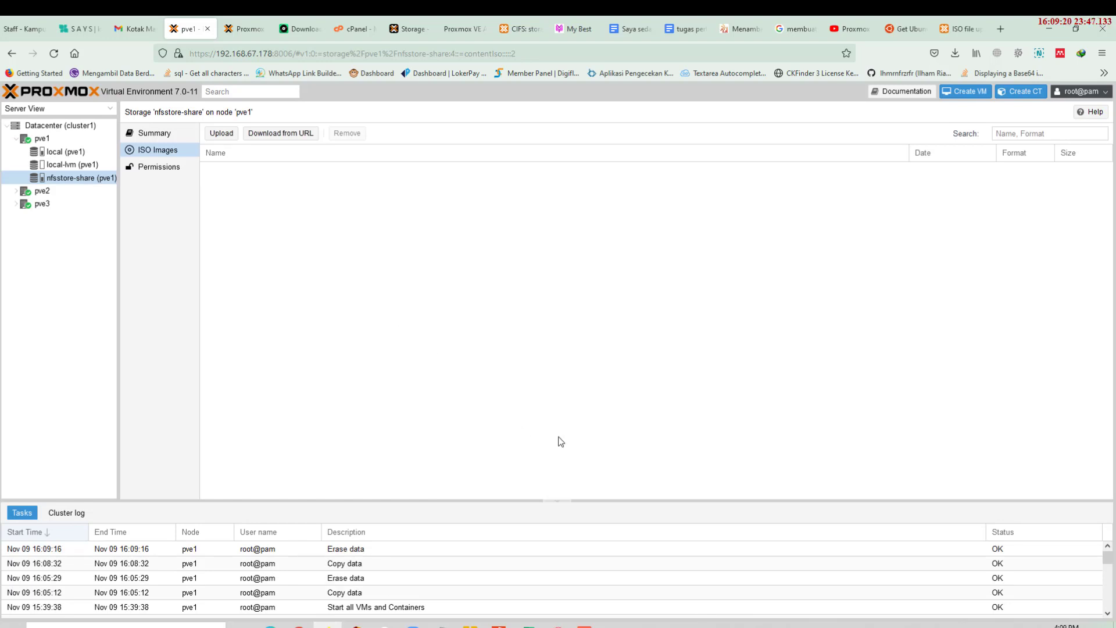
Review the NFS settings of nfsstore-share in the Datacenter storage list and go back to its ISO images on pve1
{"action": "left_click", "coordinate": [82, 125]}
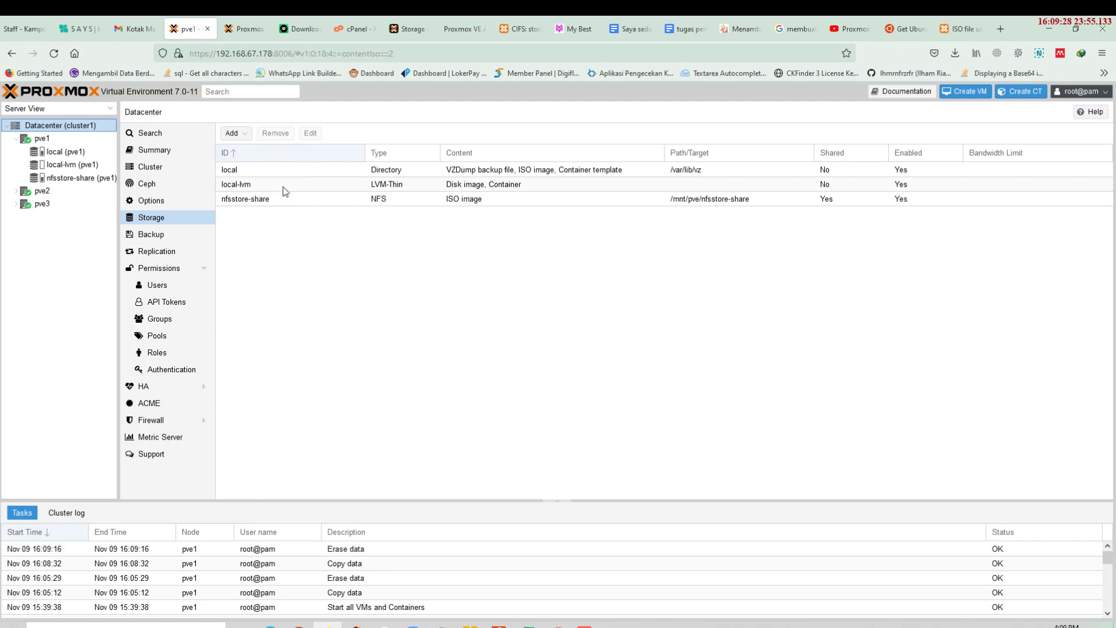
{"action": "double_click", "coordinate": [252, 199]}
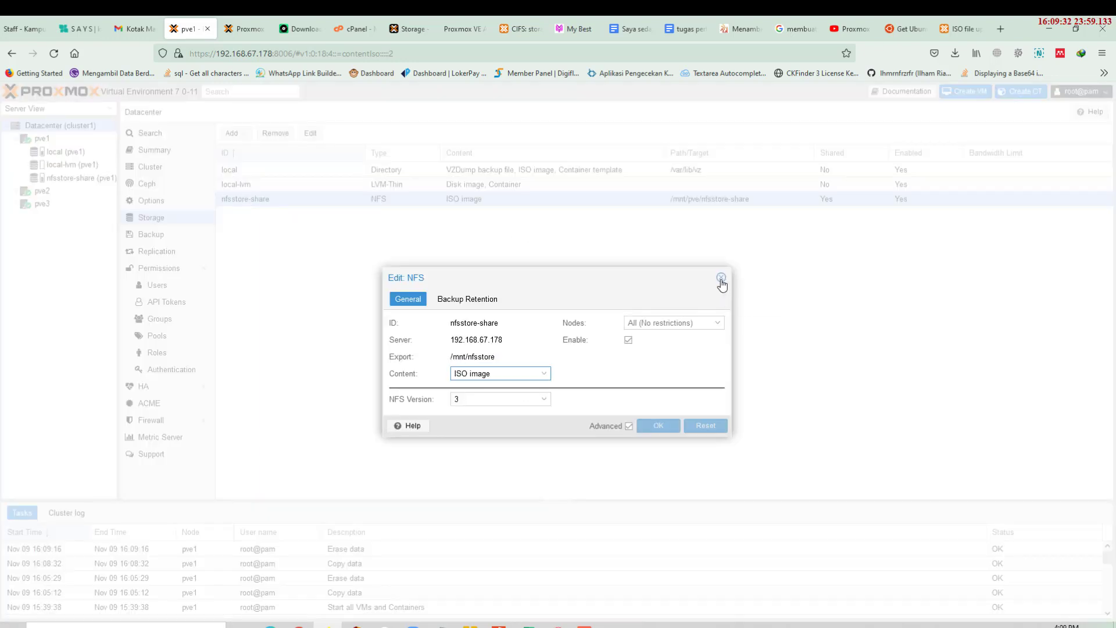
{"action": "left_click", "coordinate": [721, 278]}
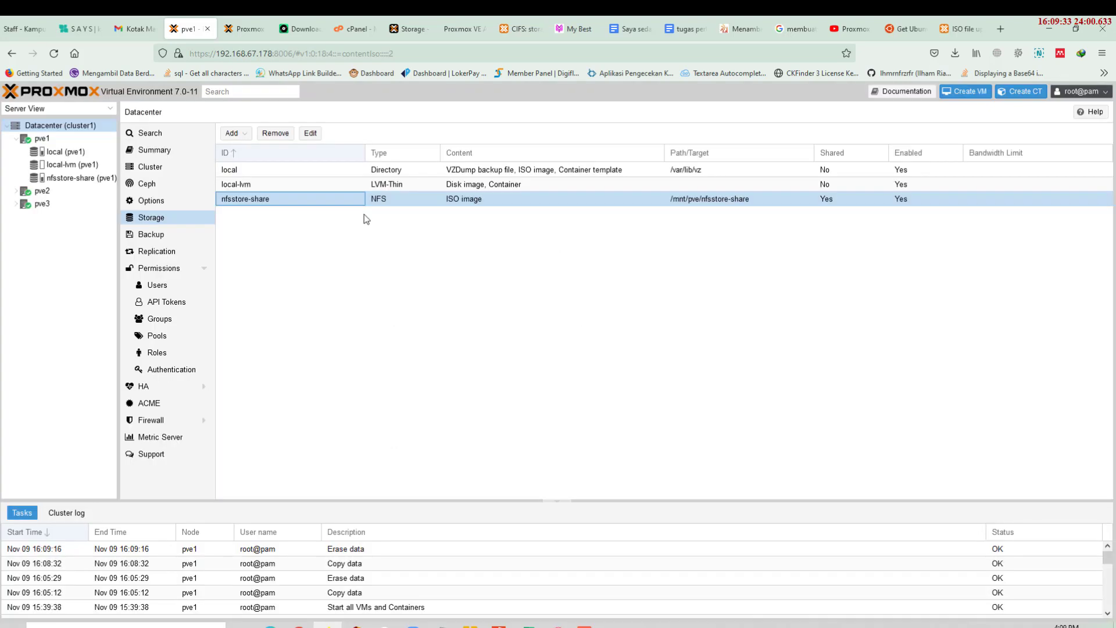
{"action": "left_click", "coordinate": [87, 178]}
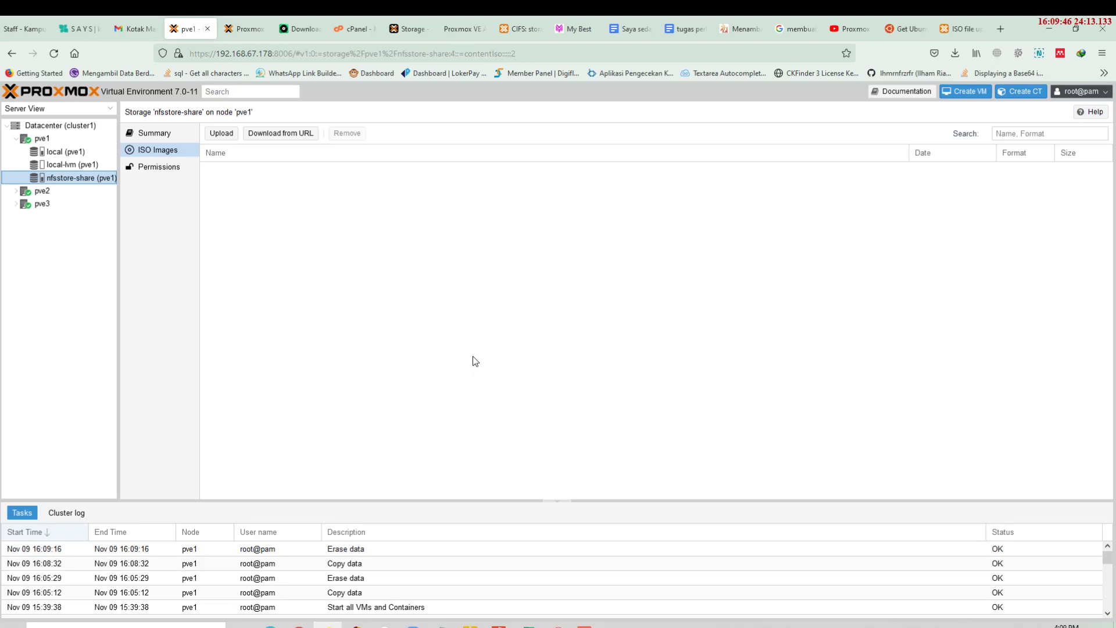
{"action": "left_click", "coordinate": [584, 625]}
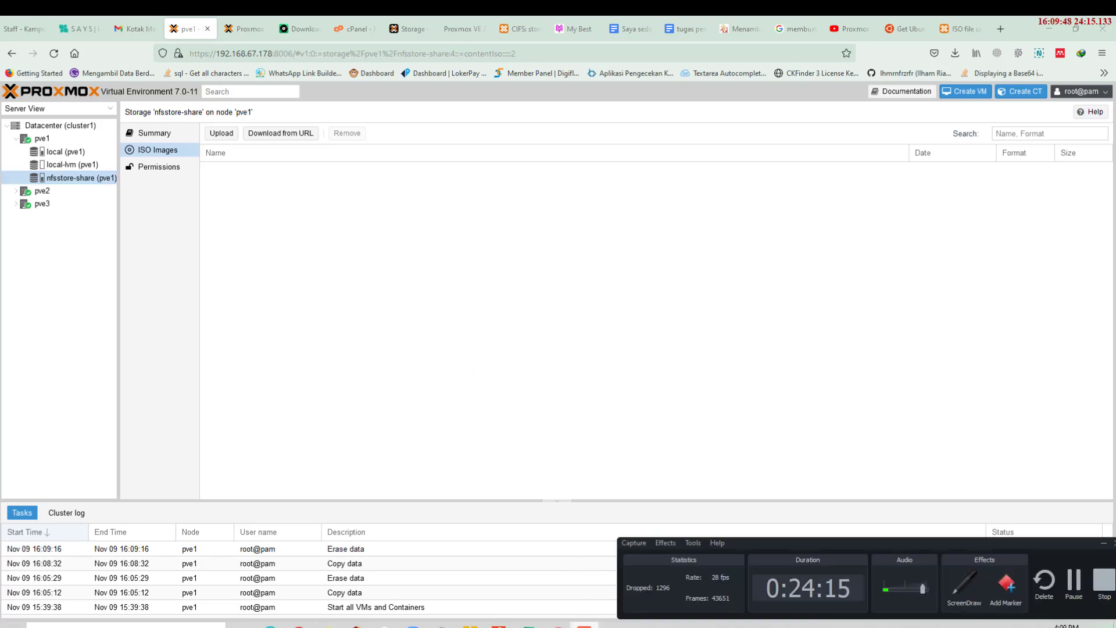